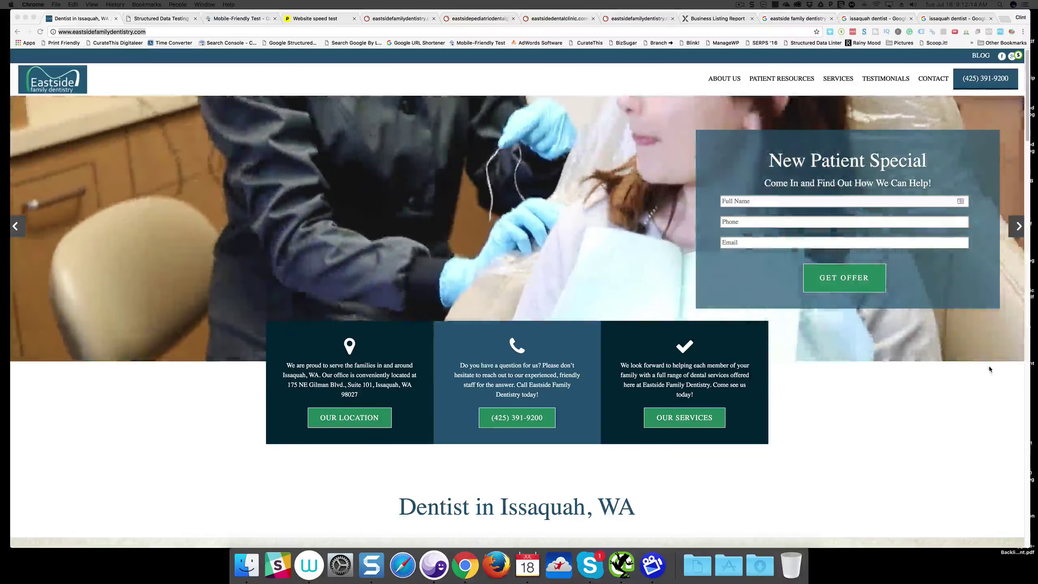
Review the Eastside Family Dentistry homepage from the new patient form through services, practice and testimonials to the "We Are Here to Help" section
{"action": "scroll", "coordinate": [785, 385], "scroll_direction": "down", "scroll_amount": 15}
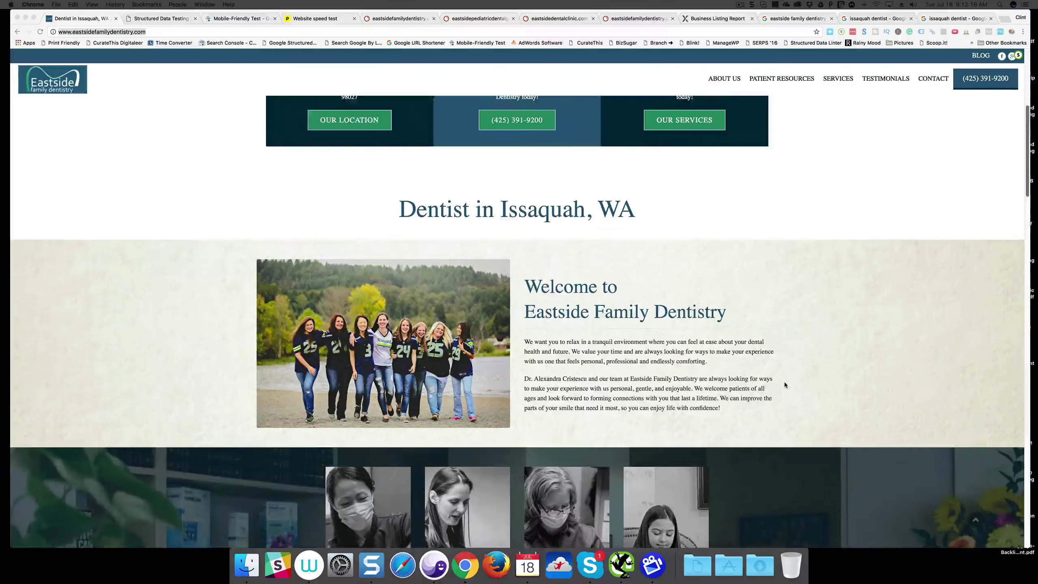
{"action": "scroll", "coordinate": [823, 410], "scroll_direction": "down", "scroll_amount": 5}
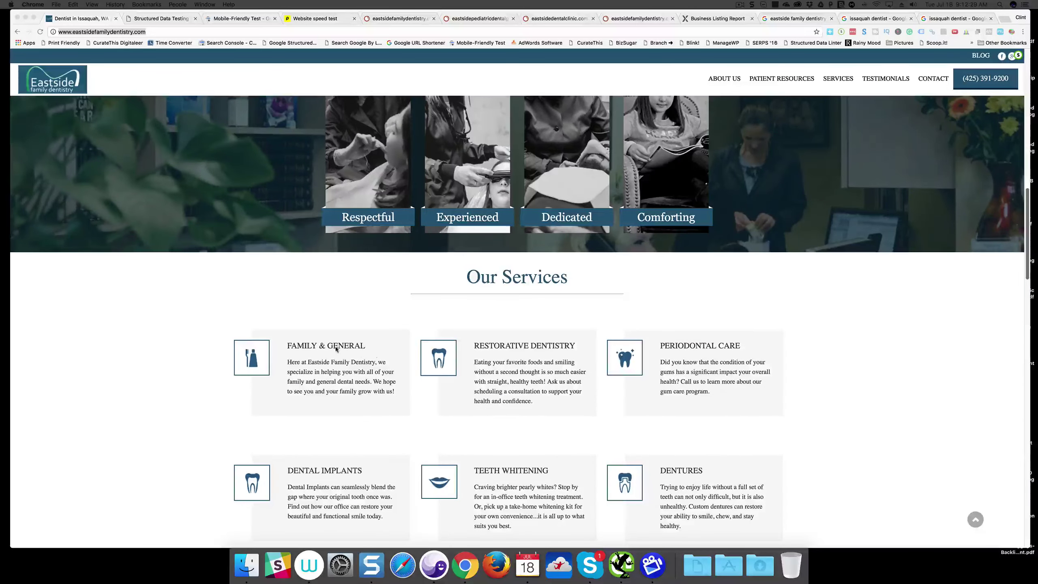
{"action": "scroll", "coordinate": [693, 371], "scroll_direction": "down", "scroll_amount": 3}
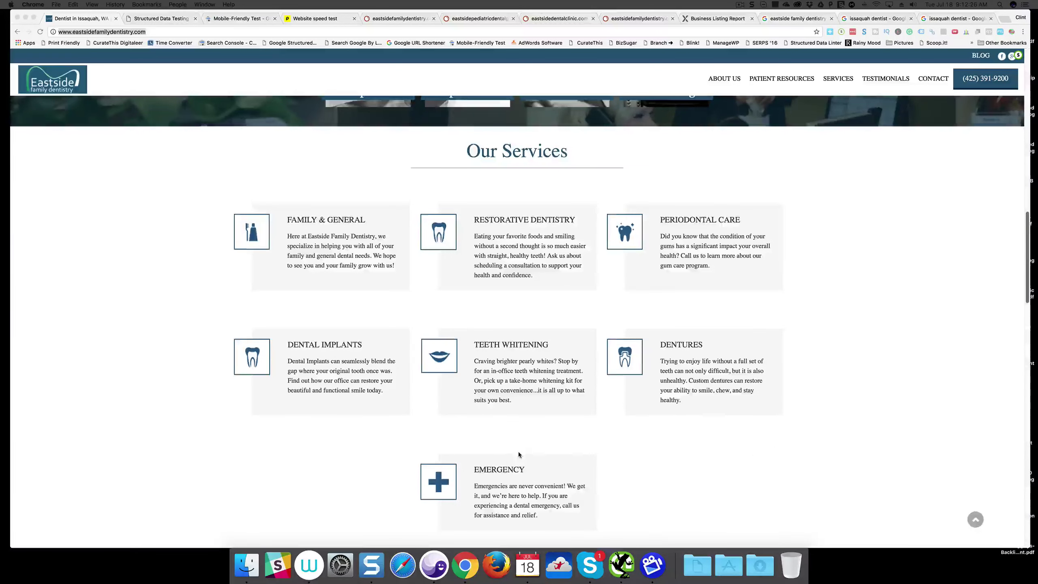
{"action": "scroll", "coordinate": [519, 453], "scroll_direction": "down", "scroll_amount": 5}
{"action": "scroll", "coordinate": [856, 408], "scroll_direction": "down", "scroll_amount": 4}
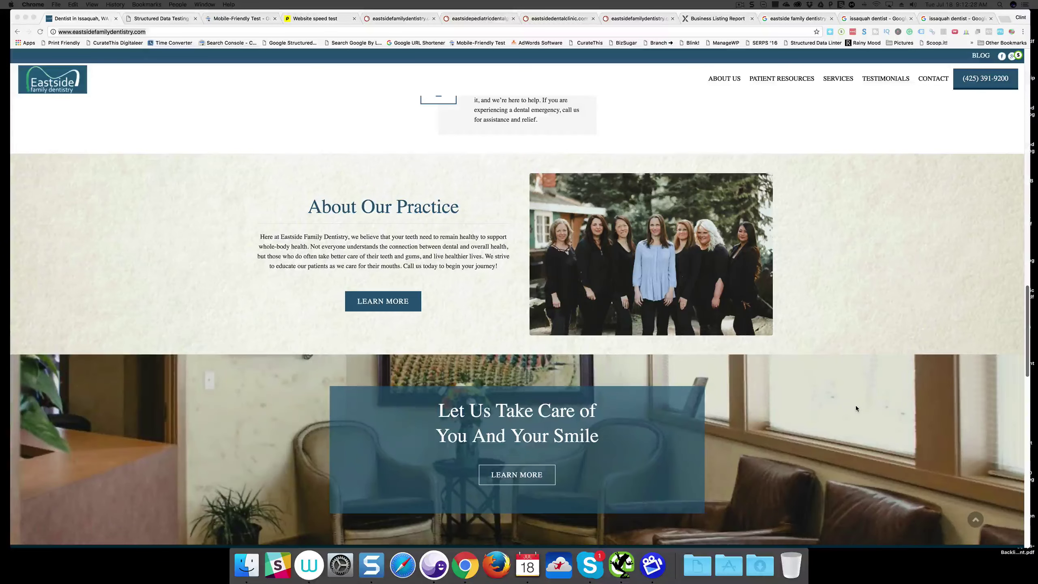
{"action": "scroll", "coordinate": [856, 403], "scroll_direction": "down", "scroll_amount": 5}
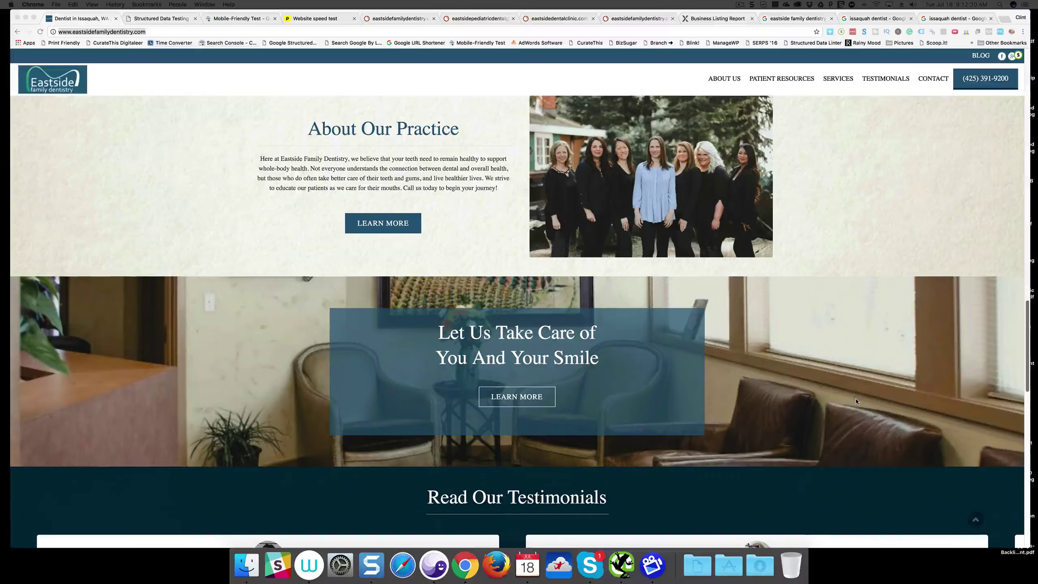
{"action": "scroll", "coordinate": [856, 399], "scroll_direction": "down", "scroll_amount": 4}
{"action": "scroll", "coordinate": [853, 401], "scroll_direction": "down", "scroll_amount": 5}
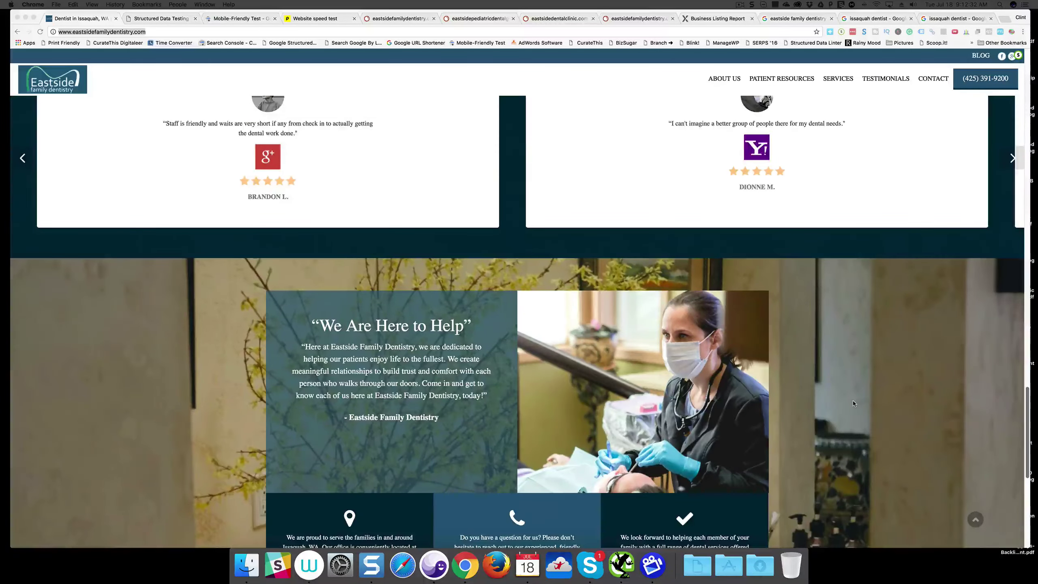
{"action": "scroll", "coordinate": [853, 401], "scroll_direction": "up", "scroll_amount": 20}
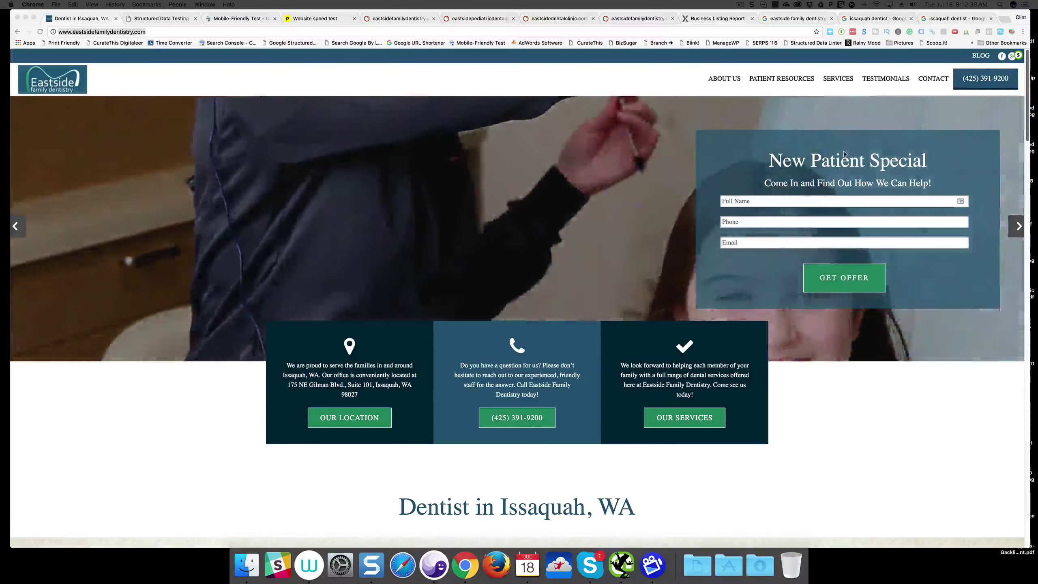
Look over the homepage's welcome and team photo sections again and advance the hero slider to its next slide
{"action": "scroll", "coordinate": [873, 470], "scroll_direction": "down", "scroll_amount": 10}
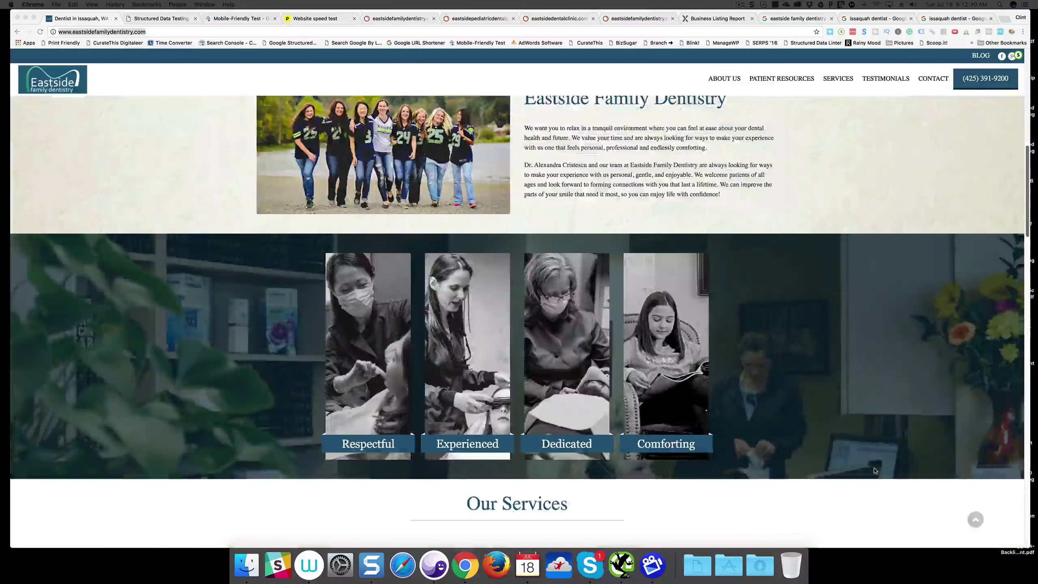
{"action": "scroll", "coordinate": [875, 471], "scroll_direction": "up", "scroll_amount": 10}
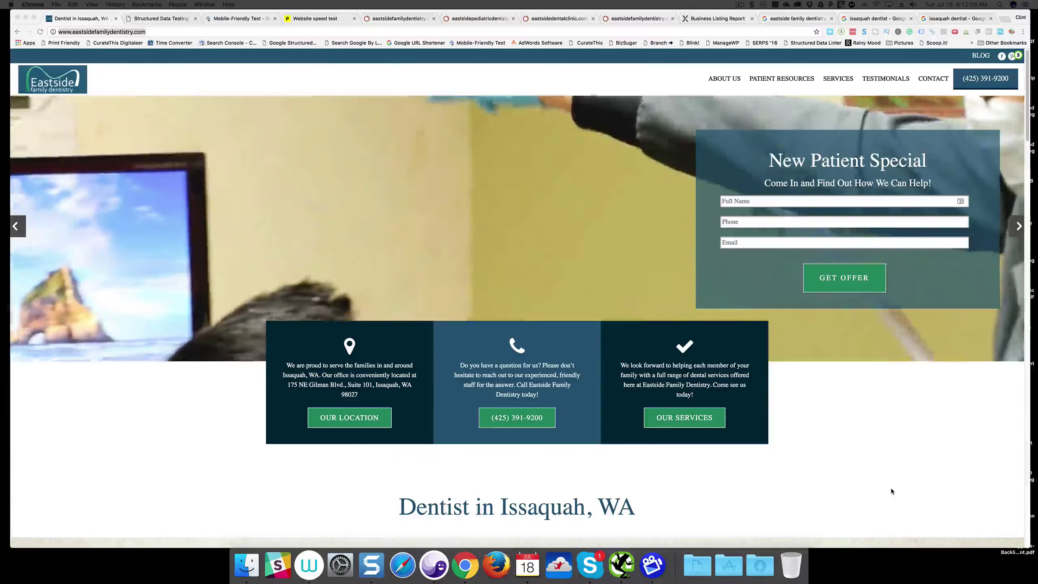
{"action": "left_click", "coordinate": [1019, 229]}
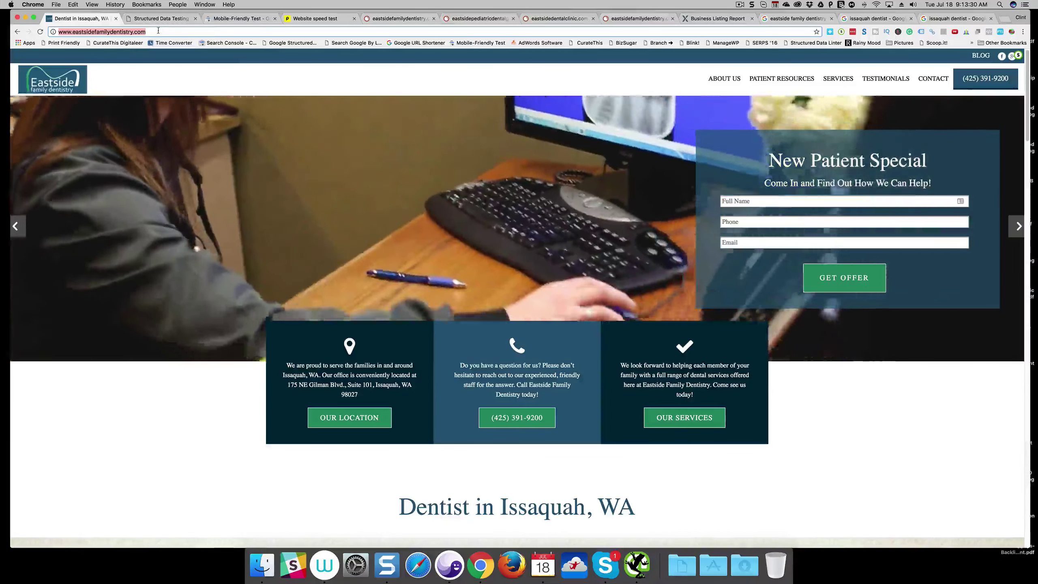
Check the Mobile-Friendly Test result for eastsidefamilydentistry.com and return to the site's homepage
{"action": "left_click", "coordinate": [230, 18]}
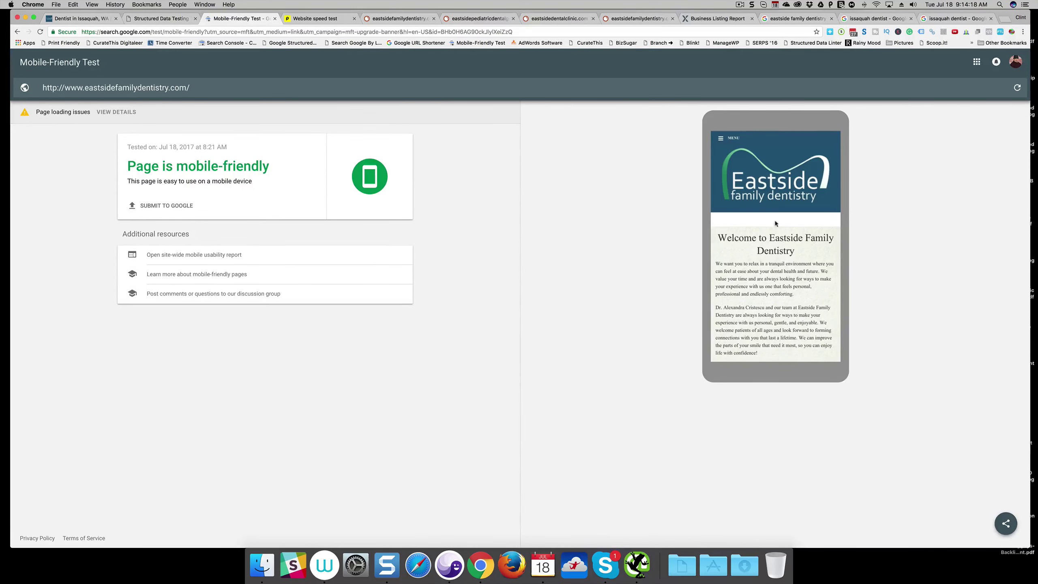
{"action": "left_click", "coordinate": [82, 18]}
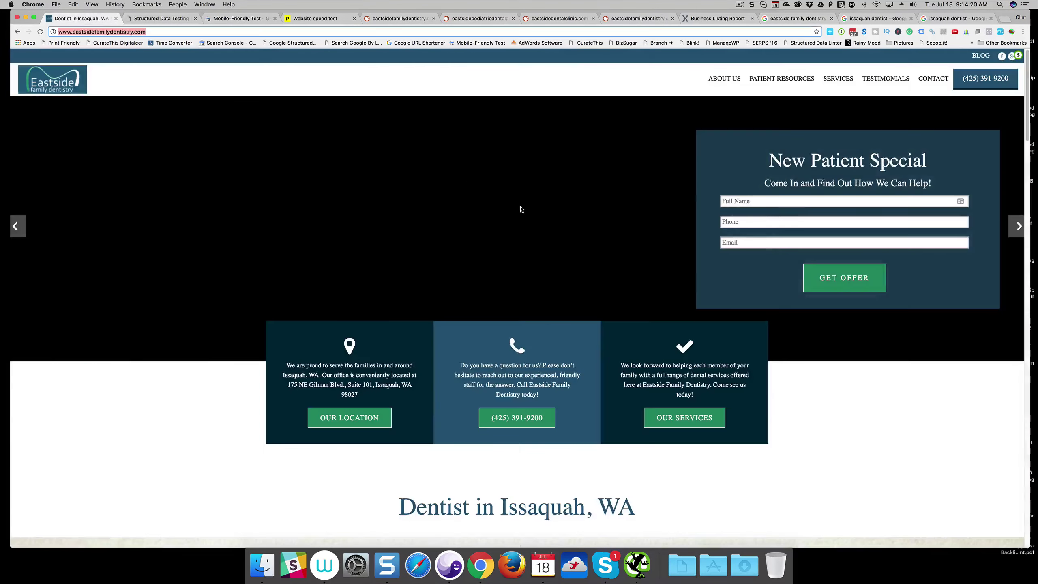
Examine the homepage's content flow and calls to action from the hero area down to the "Read Our Testimonials" section
{"action": "scroll", "coordinate": [848, 415], "scroll_direction": "down", "scroll_amount": 4}
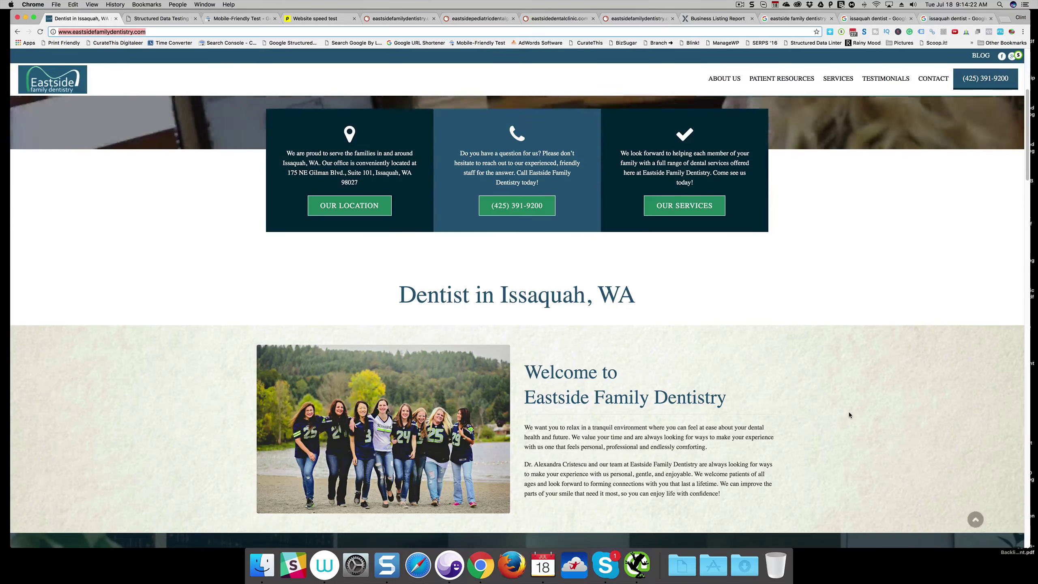
{"action": "scroll", "coordinate": [845, 253], "scroll_direction": "up", "scroll_amount": 4}
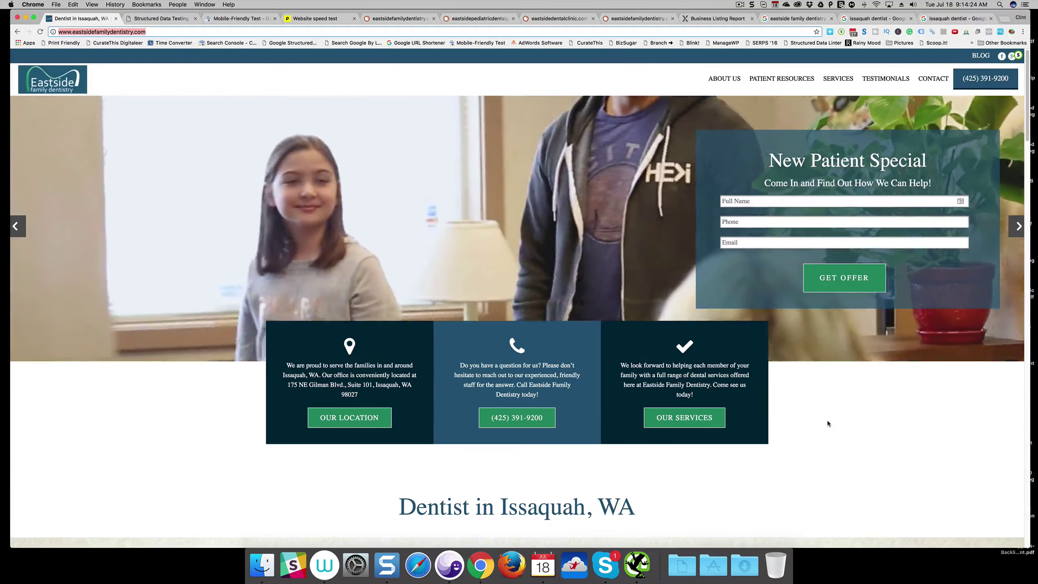
{"action": "scroll", "coordinate": [827, 422], "scroll_direction": "down", "scroll_amount": 12}
{"action": "scroll", "coordinate": [828, 423], "scroll_direction": "down", "scroll_amount": 3}
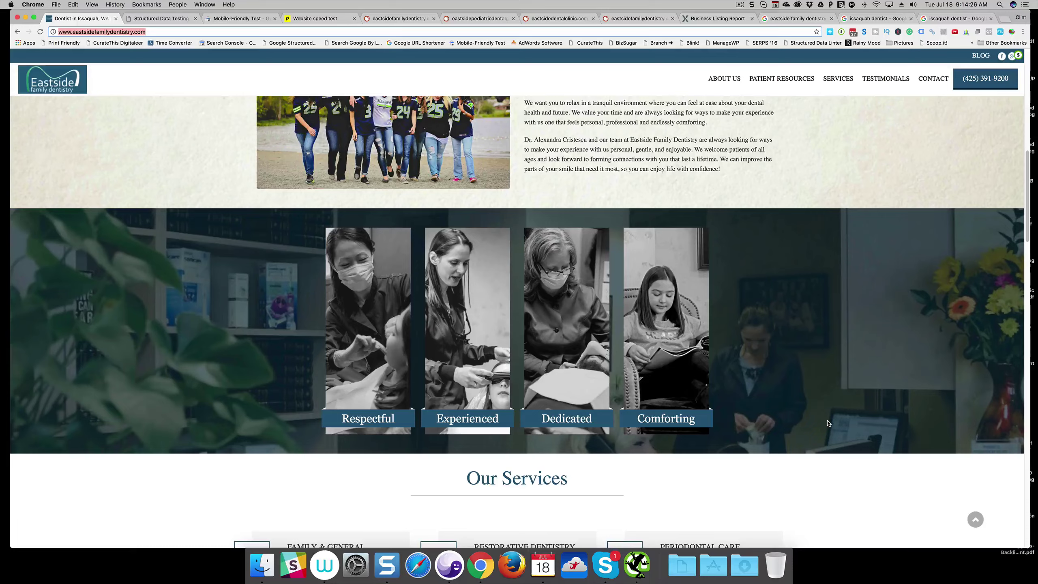
{"action": "scroll", "coordinate": [827, 424], "scroll_direction": "down", "scroll_amount": 3}
{"action": "scroll", "coordinate": [828, 421], "scroll_direction": "up", "scroll_amount": 18}
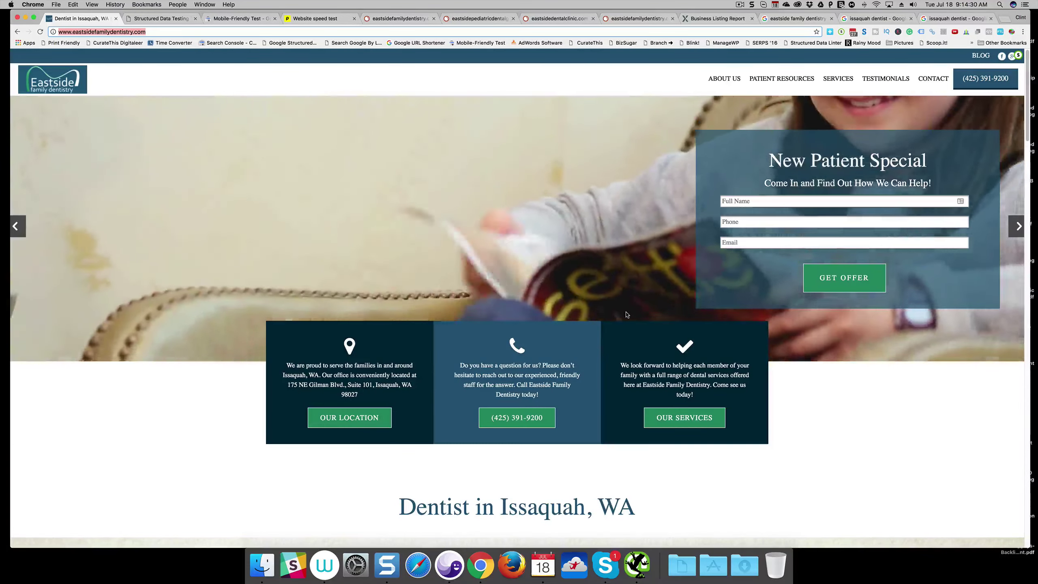
{"action": "scroll", "coordinate": [827, 430], "scroll_direction": "down", "scroll_amount": 2}
{"action": "scroll", "coordinate": [829, 430], "scroll_direction": "down", "scroll_amount": 15}
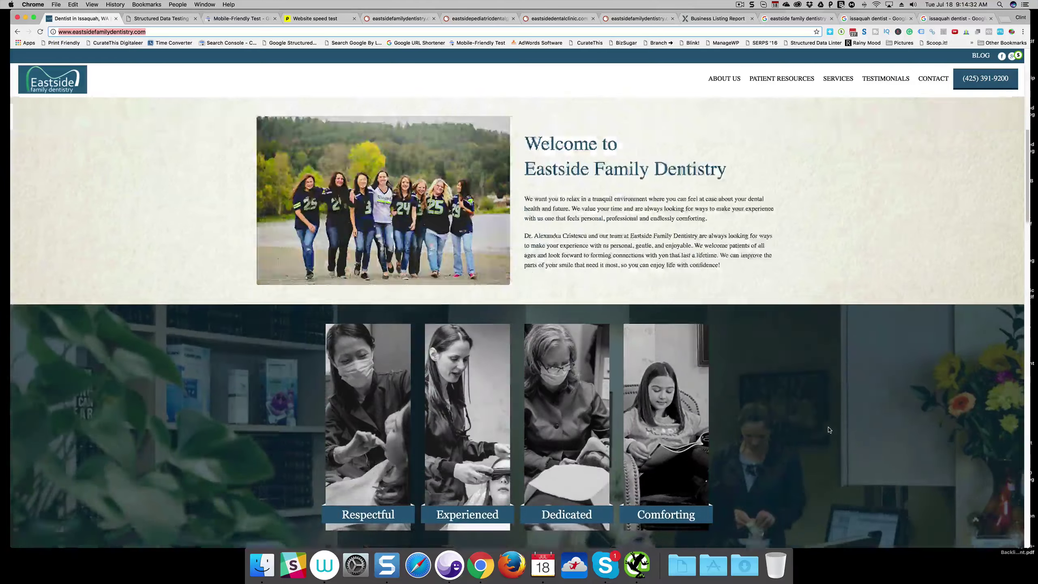
{"action": "scroll", "coordinate": [829, 430], "scroll_direction": "down", "scroll_amount": 5}
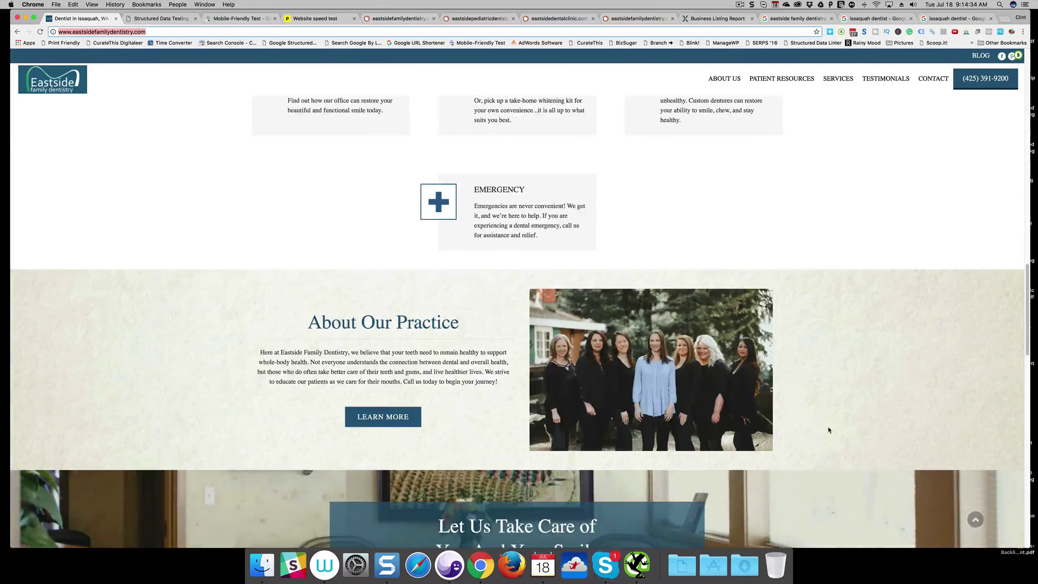
{"action": "scroll", "coordinate": [824, 424], "scroll_direction": "down", "scroll_amount": 4}
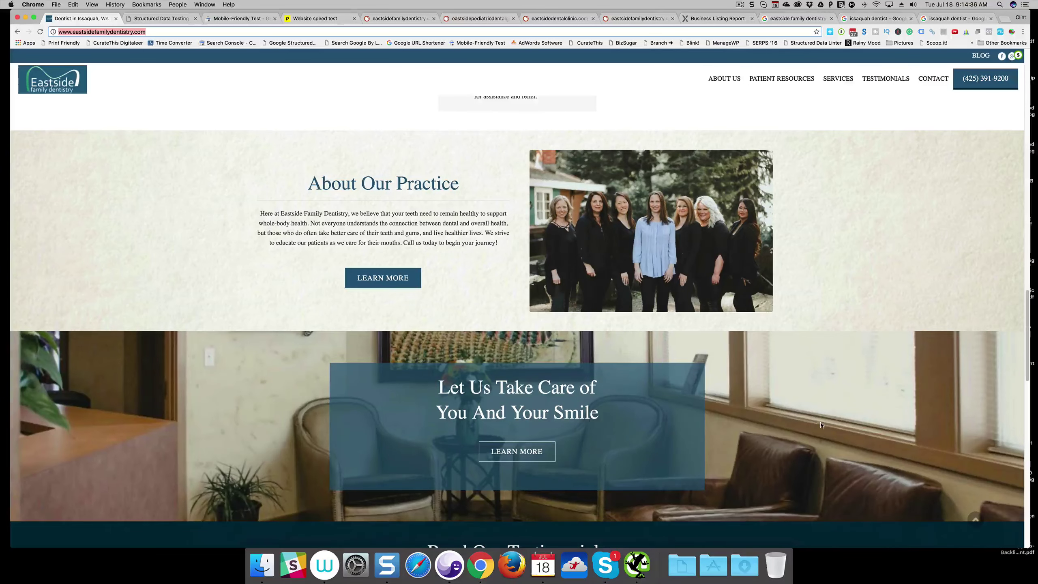
{"action": "scroll", "coordinate": [549, 376], "scroll_direction": "down", "scroll_amount": 3}
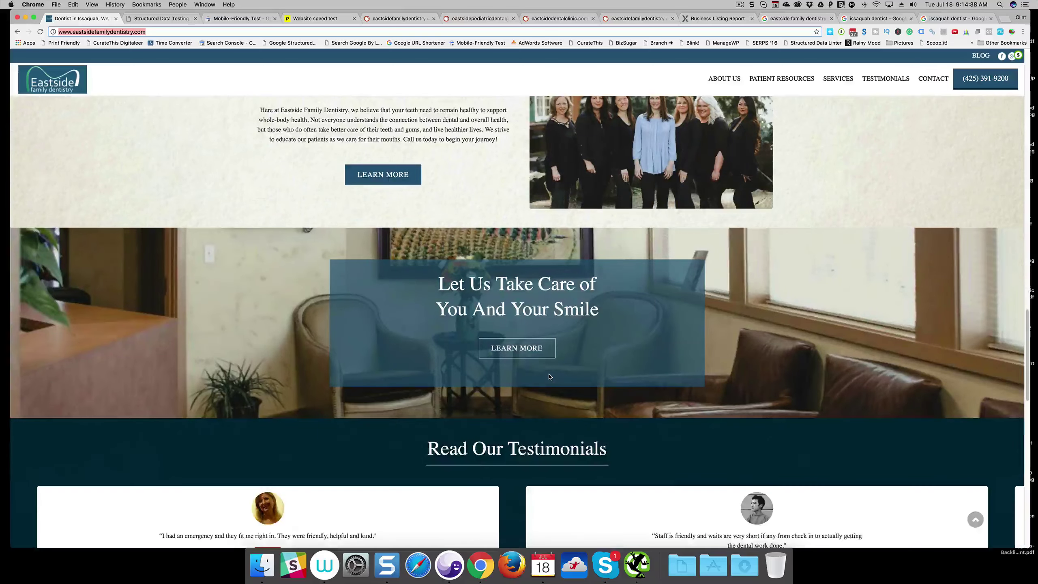
{"action": "scroll", "coordinate": [550, 377], "scroll_direction": "down", "scroll_amount": 3}
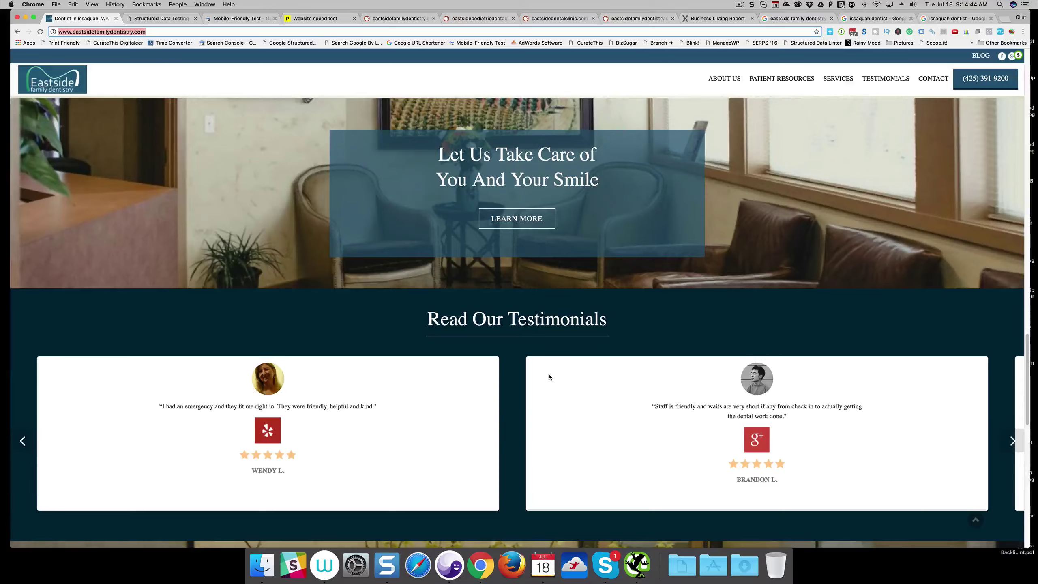
Examine the homepage's contact options, services and testimonials down to "We Are Here to Help", and go back to the hero area
{"action": "scroll", "coordinate": [548, 376], "scroll_direction": "up", "scroll_amount": 20}
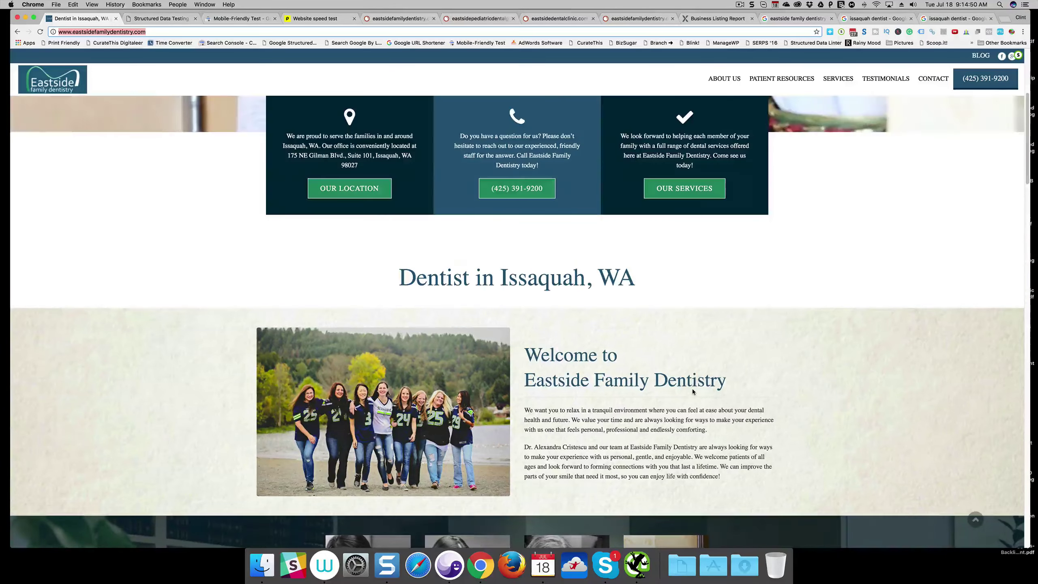
{"action": "scroll", "coordinate": [693, 389], "scroll_direction": "up", "scroll_amount": 4}
{"action": "scroll", "coordinate": [693, 389], "scroll_direction": "down", "scroll_amount": 15}
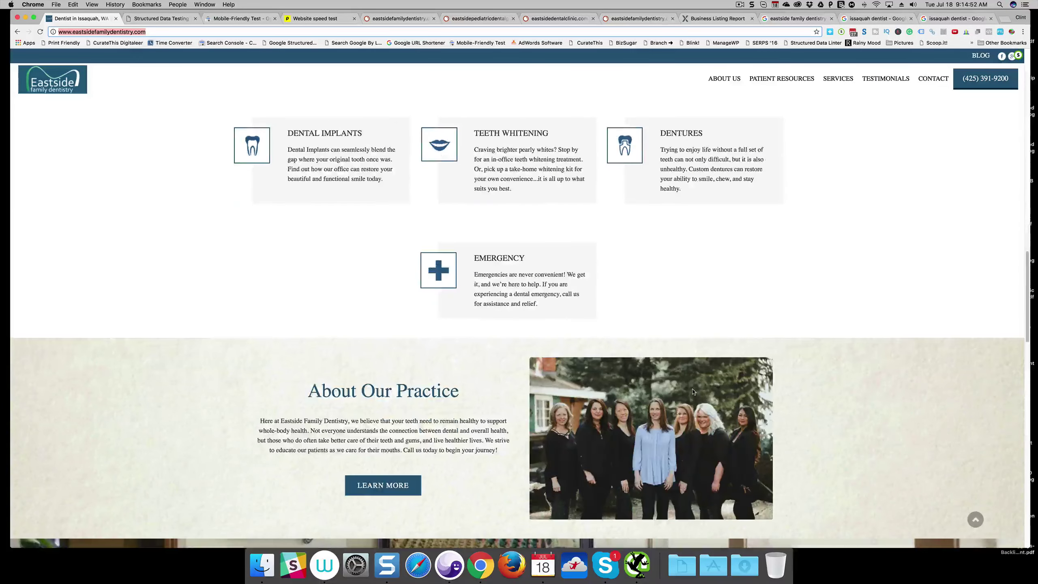
{"action": "scroll", "coordinate": [905, 392], "scroll_direction": "down", "scroll_amount": 12}
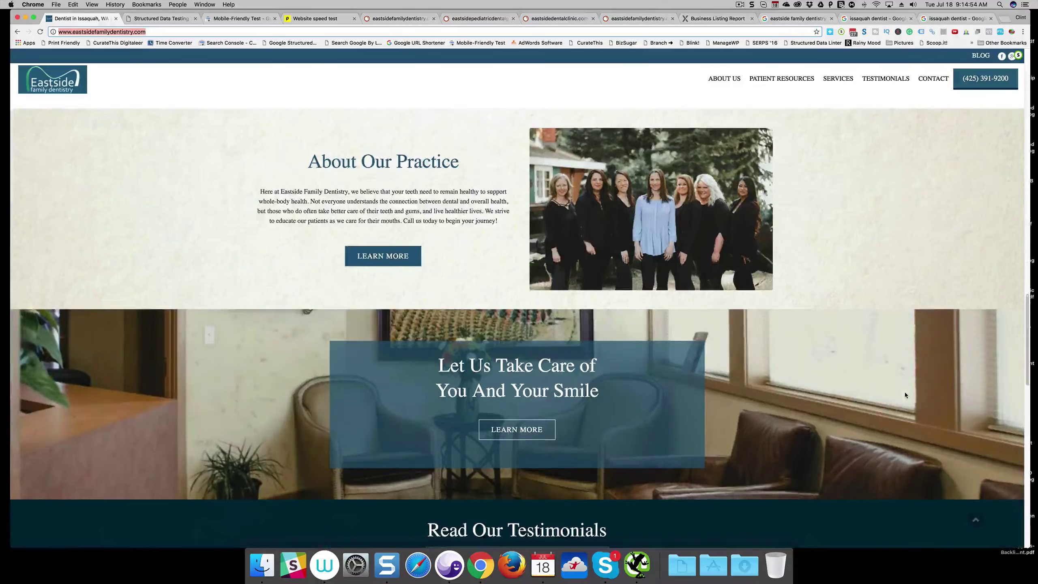
{"action": "scroll", "coordinate": [905, 395], "scroll_direction": "down", "scroll_amount": 2}
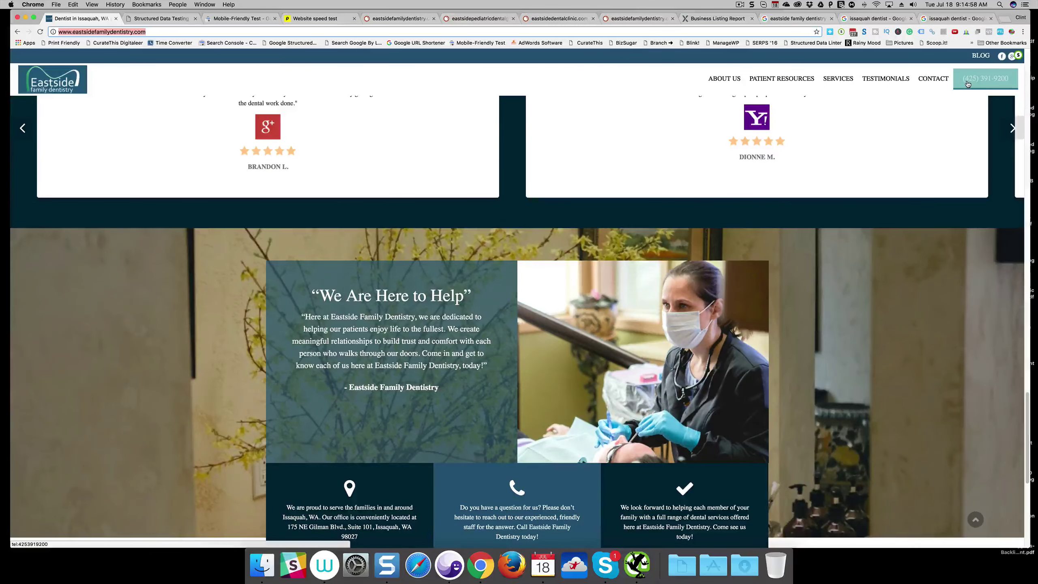
{"action": "scroll", "coordinate": [861, 449], "scroll_direction": "up", "scroll_amount": 6}
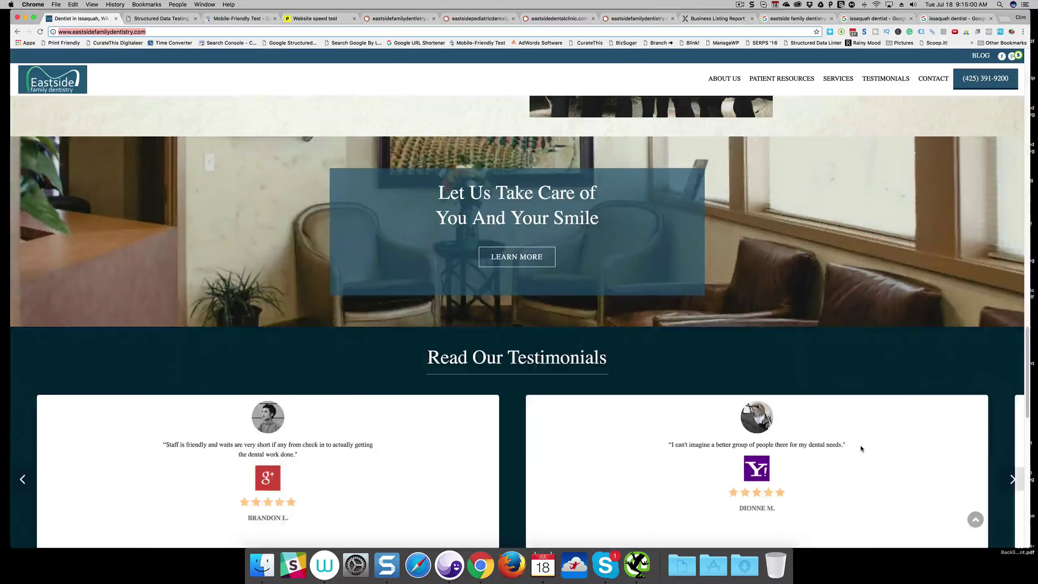
{"action": "scroll", "coordinate": [861, 446], "scroll_direction": "up", "scroll_amount": 15}
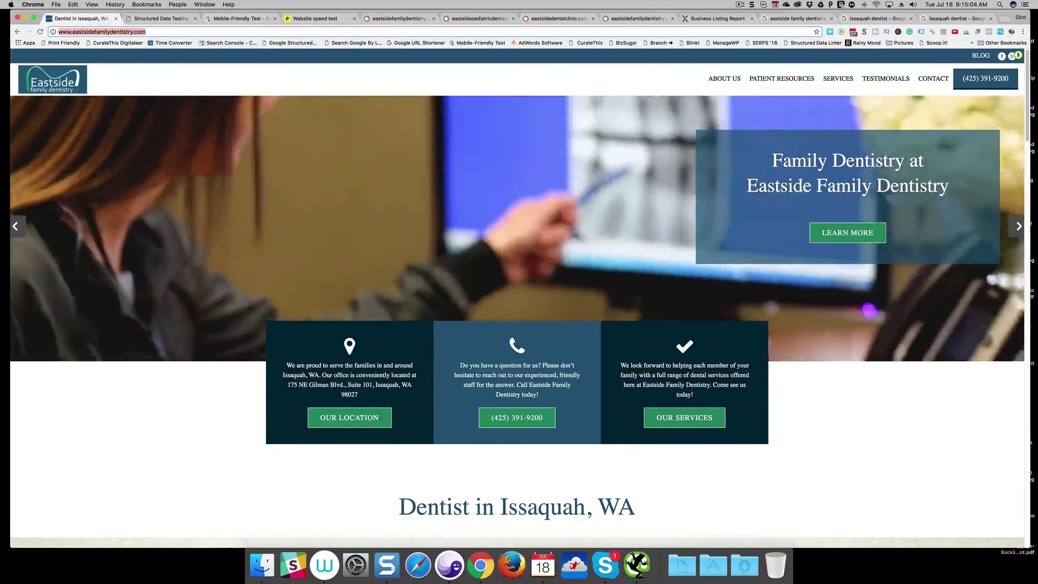
Switch to the Screaming Frog SEO Spider crawl of the site and sort its response codes by status code, viewing the list's start
{"action": "left_click_drag", "start_coordinate": [1037, 12], "coordinate": [440, 6]}
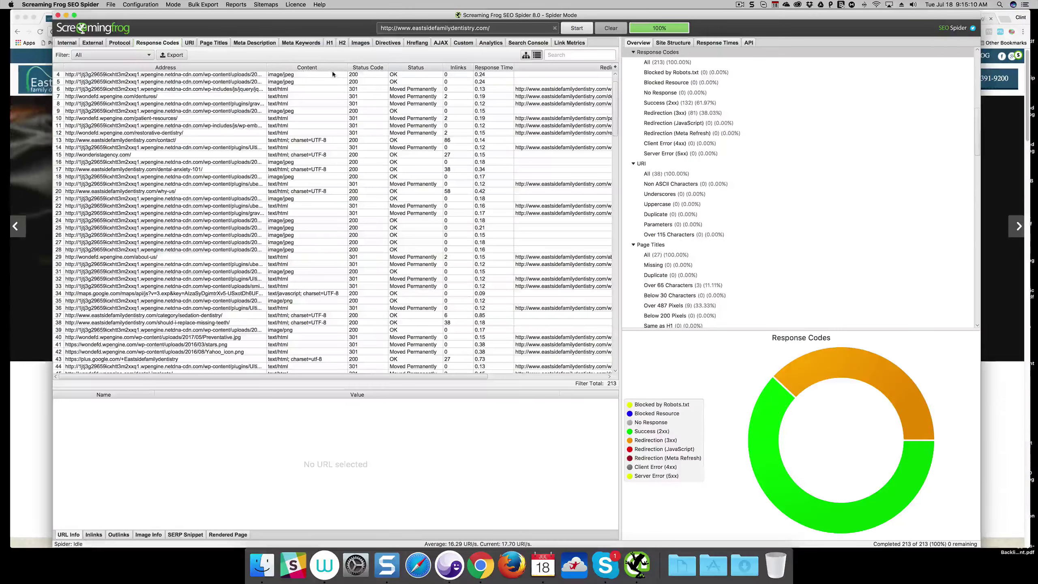
{"action": "left_click", "coordinate": [365, 68]}
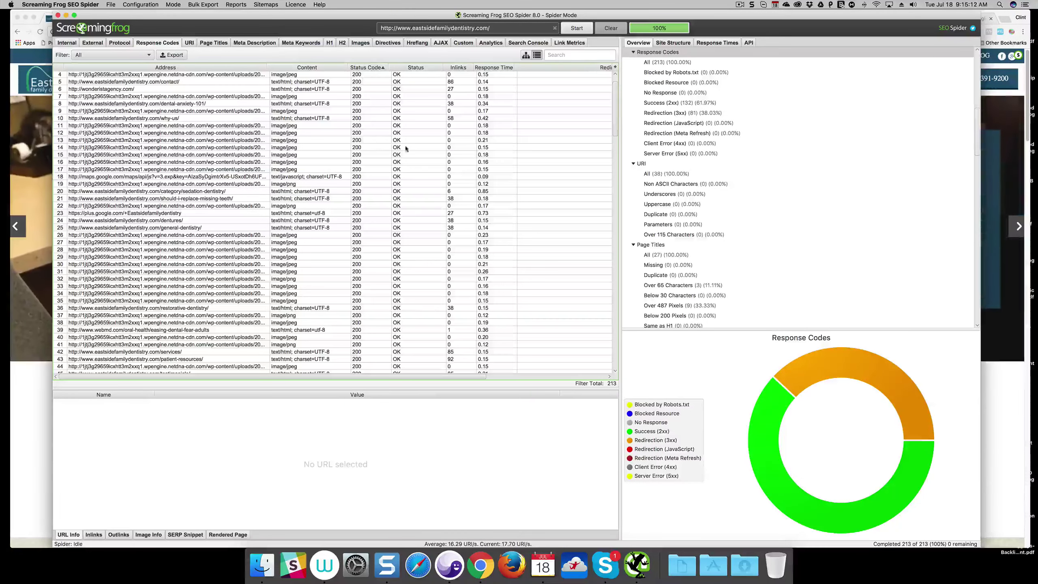
{"action": "mouse_move", "coordinate": [615, 109]}
{"action": "left_mouse_down"}
{"action": "mouse_move", "coordinate": [619, 356]}
{"action": "mouse_move", "coordinate": [622, 91]}
{"action": "left_mouse_up"}
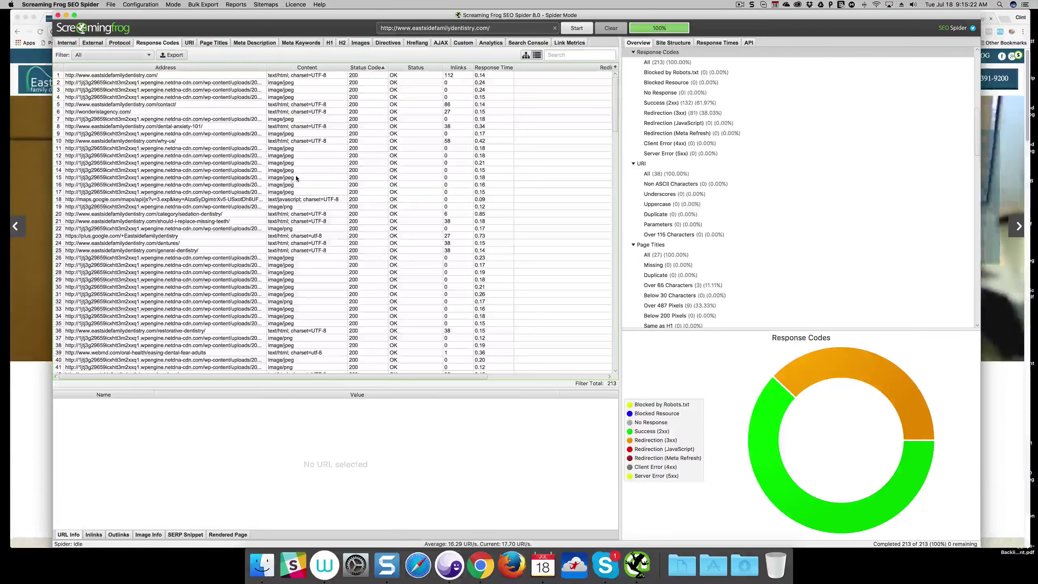
Review the page titles of the crawled pages
{"action": "left_click", "coordinate": [210, 42]}
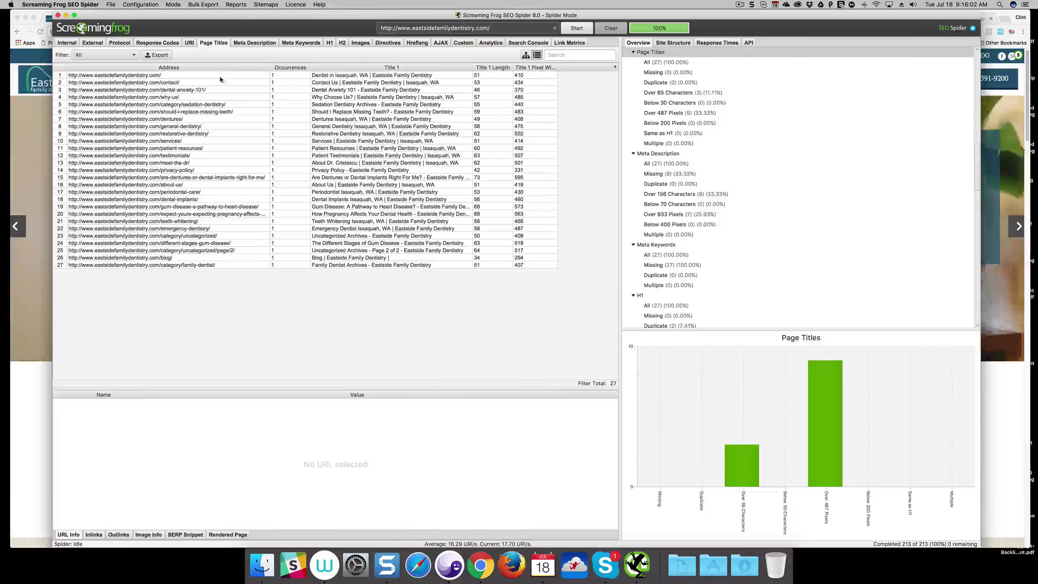
Show the crawled pages' meta descriptions, widening the Meta Description 1 column and enlarging the crawler window to the full screen width
{"action": "left_click", "coordinate": [250, 43]}
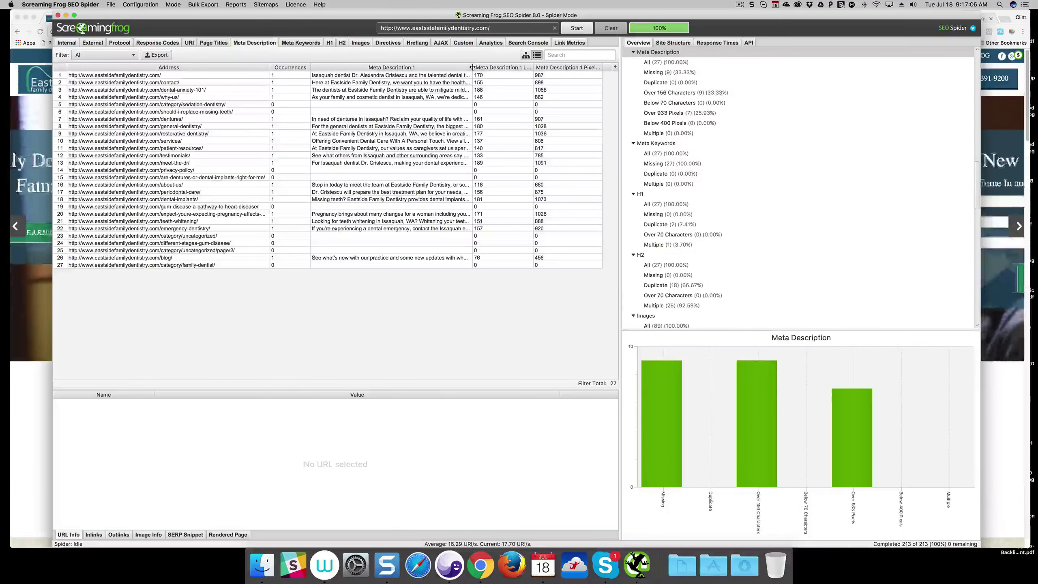
{"action": "left_click_drag", "start_coordinate": [473, 67], "coordinate": [561, 72]}
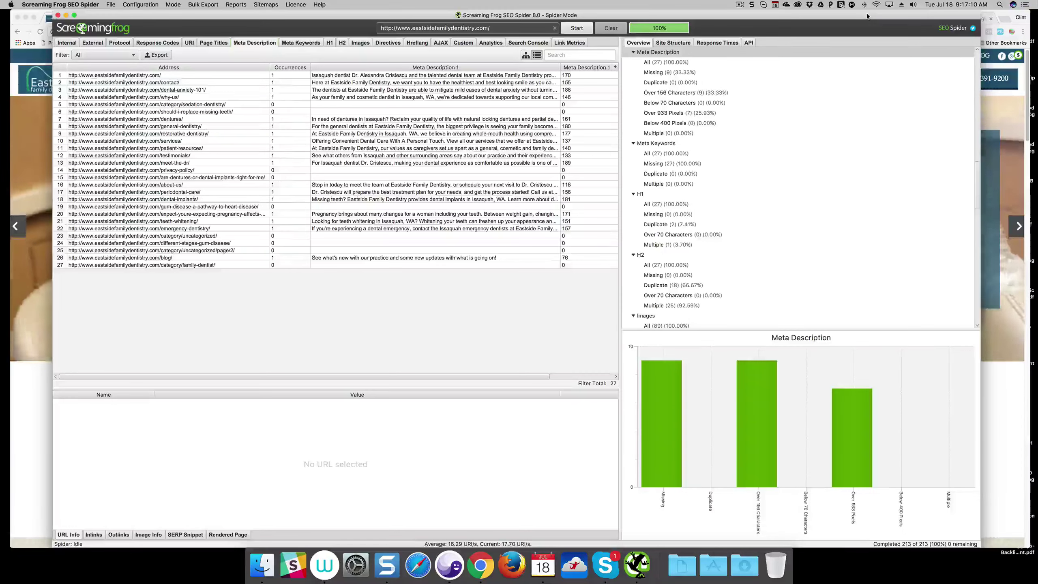
{"action": "left_click_drag", "start_coordinate": [867, 15], "coordinate": [818, 15]}
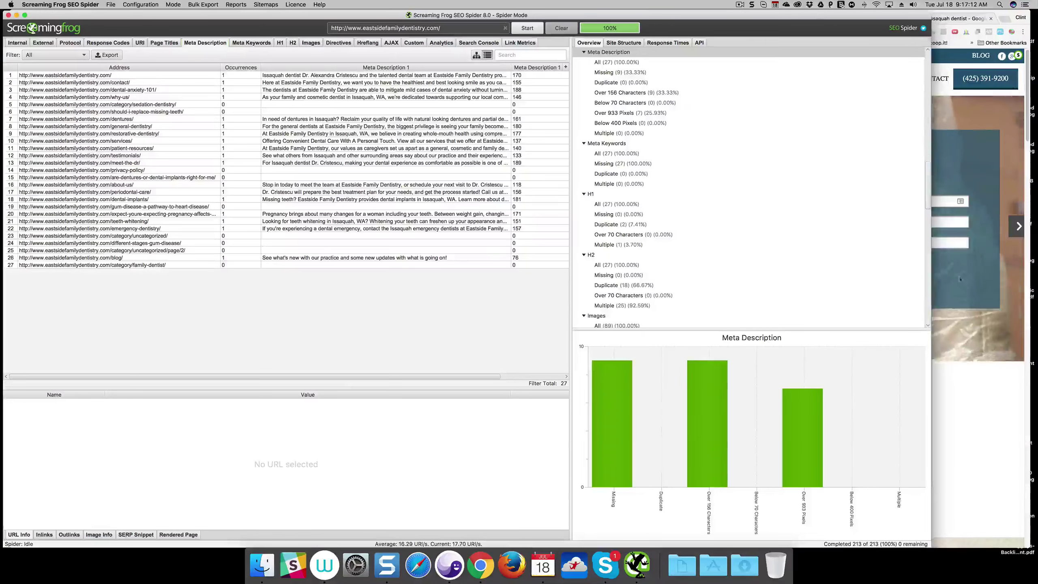
{"action": "left_click_drag", "start_coordinate": [931, 356], "coordinate": [1029, 353]}
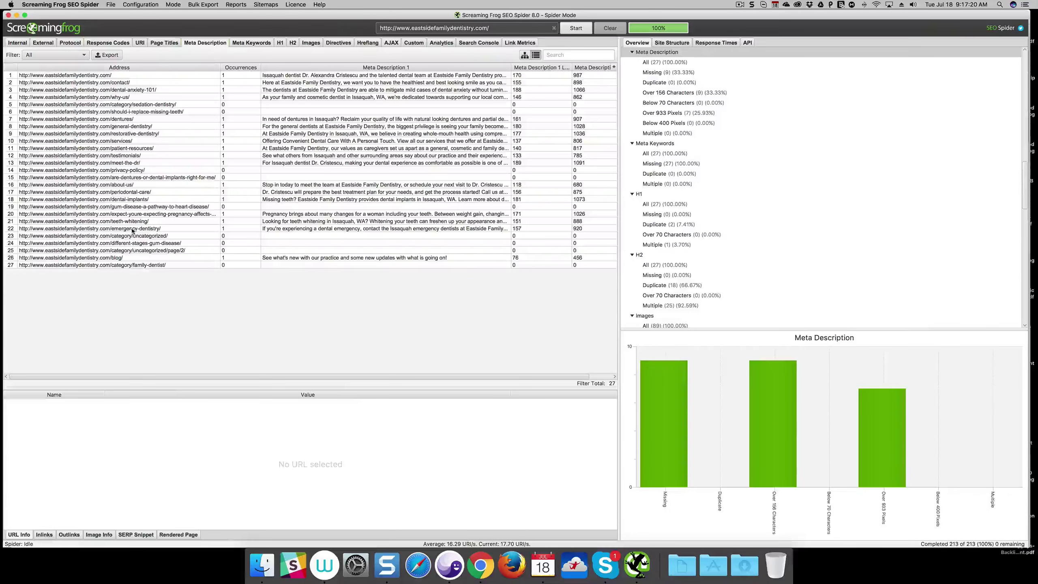
Inspect the emergency-dentistry page's full meta description, and switch to Chrome to view the Google results for "eastside family dentistry"
{"action": "left_click", "coordinate": [358, 231]}
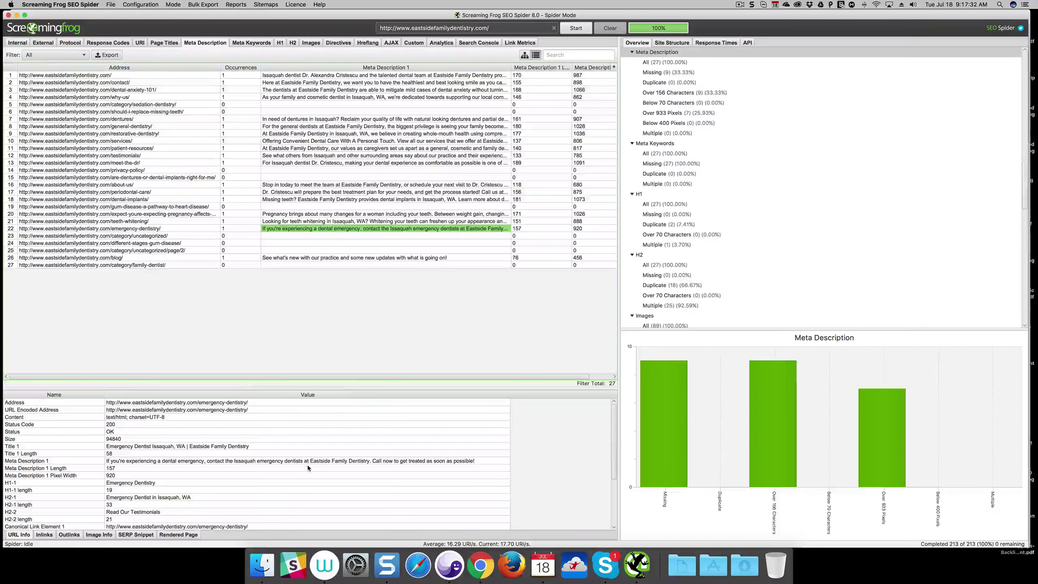
{"action": "left_click", "coordinate": [478, 558]}
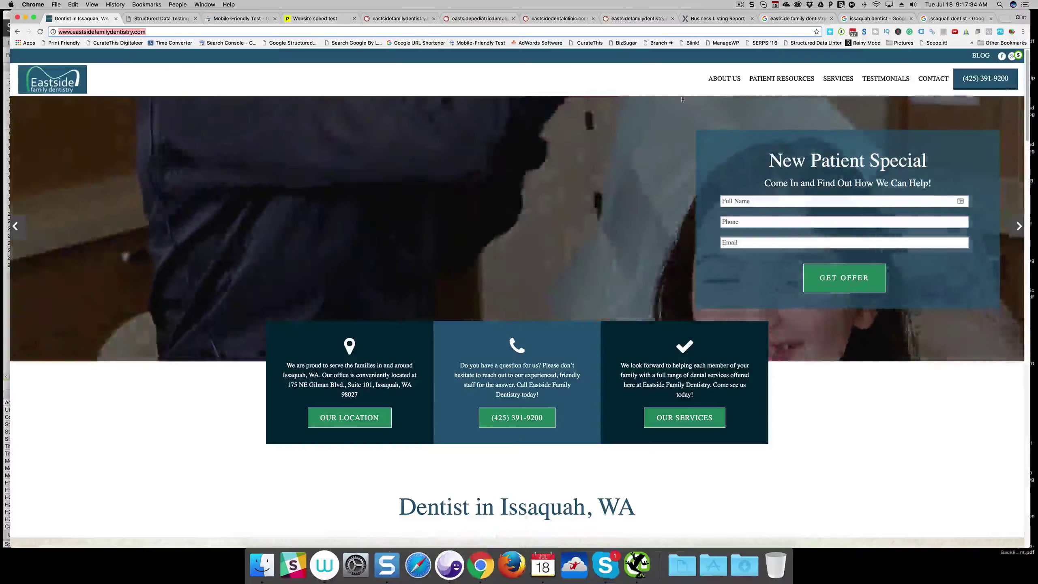
{"action": "left_click", "coordinate": [797, 19]}
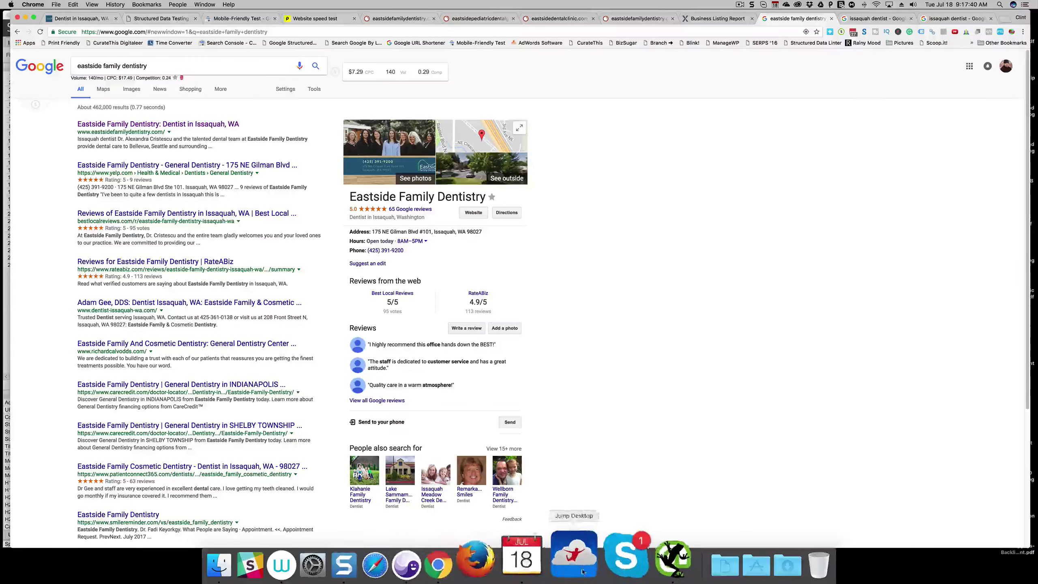
Return to Screaming Frog SEO Spider and review the crawled pages' meta keywords, comparing their H1 and H2 headings with the page titles
{"action": "left_click", "coordinate": [637, 565]}
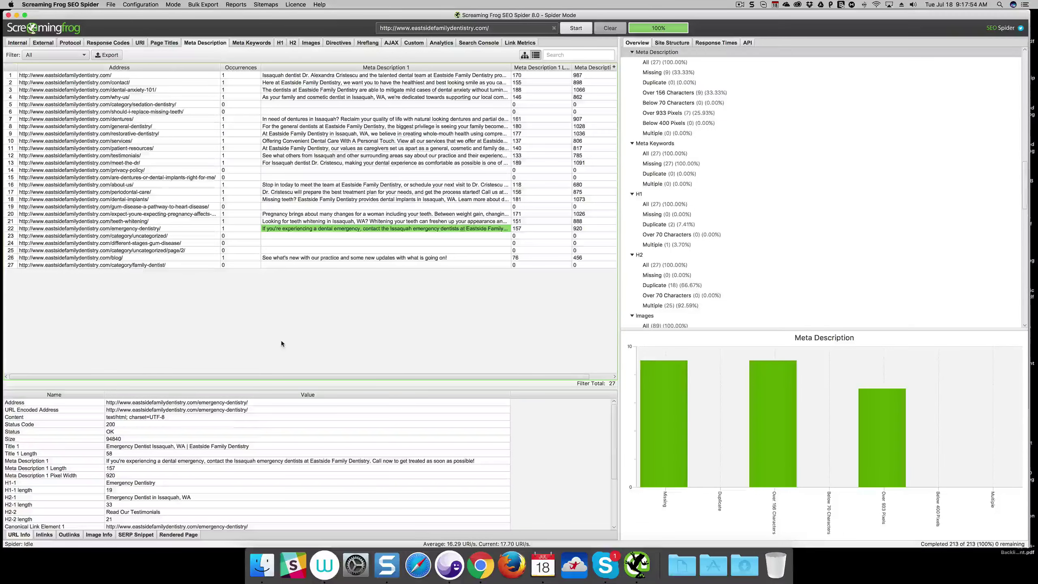
{"action": "left_click", "coordinate": [258, 45]}
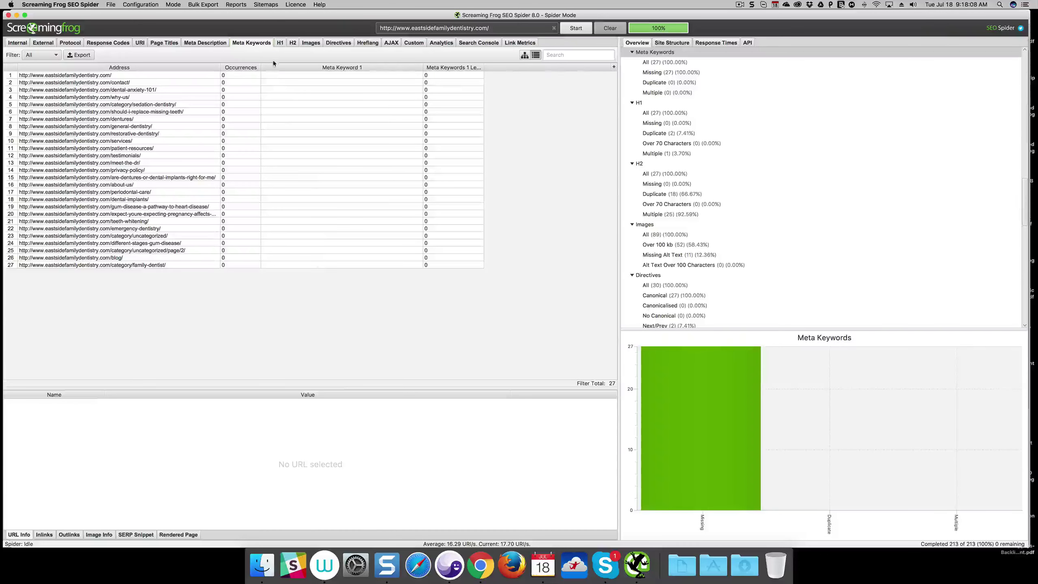
{"action": "left_click", "coordinate": [280, 43]}
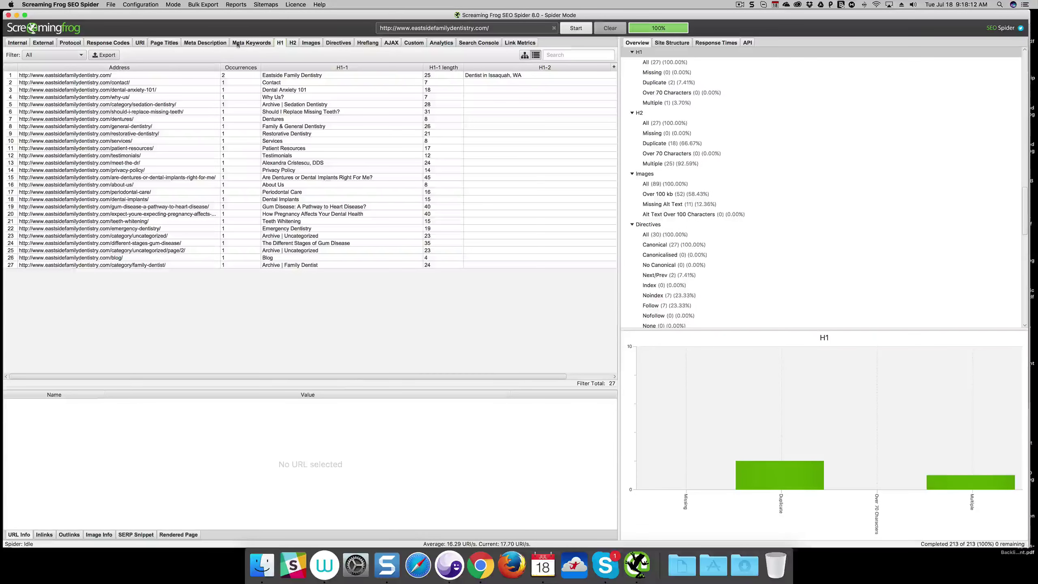
{"action": "left_click", "coordinate": [162, 45]}
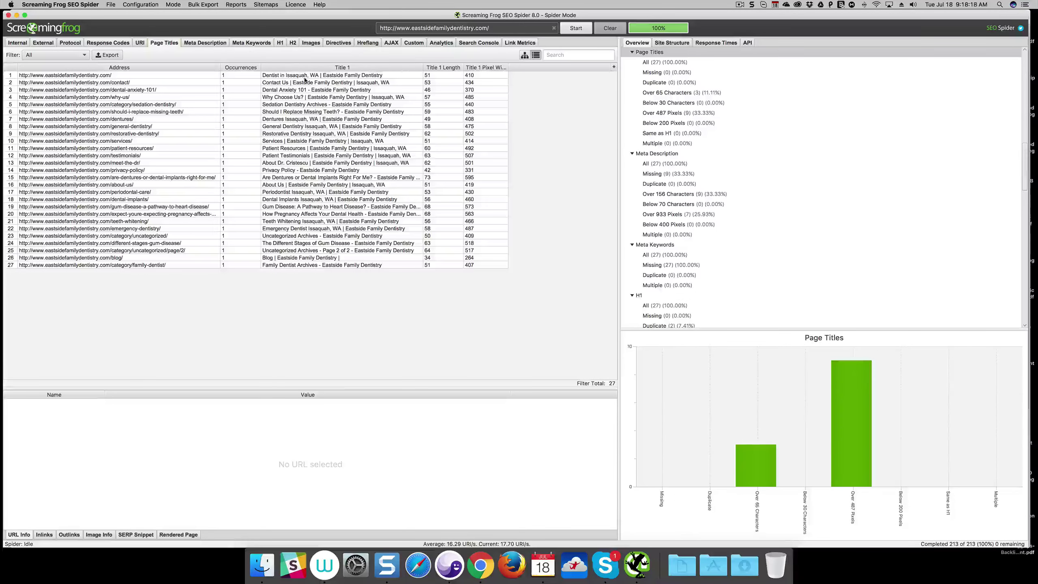
{"action": "left_click", "coordinate": [280, 43]}
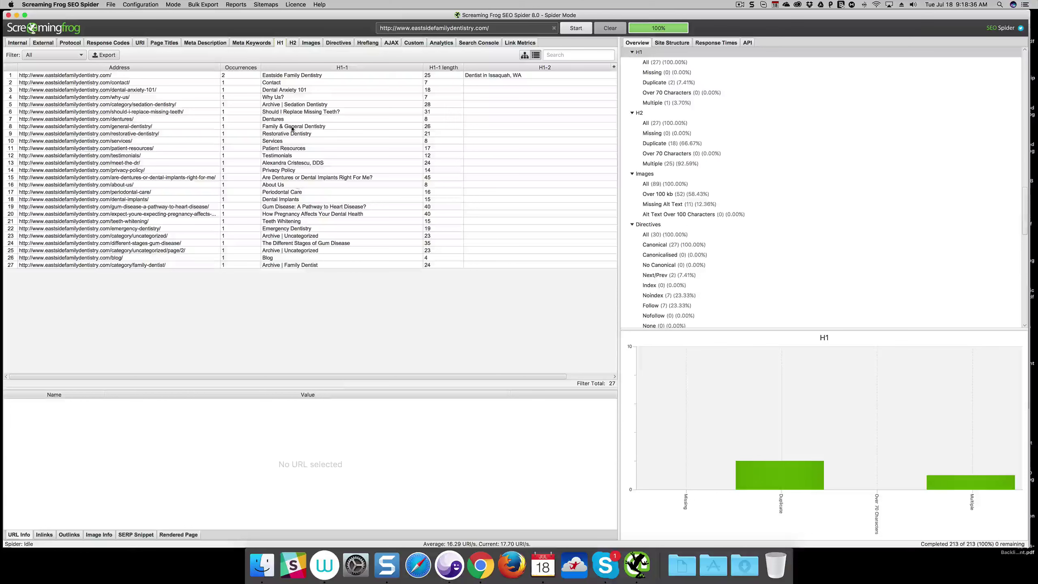
{"action": "left_click", "coordinate": [292, 43]}
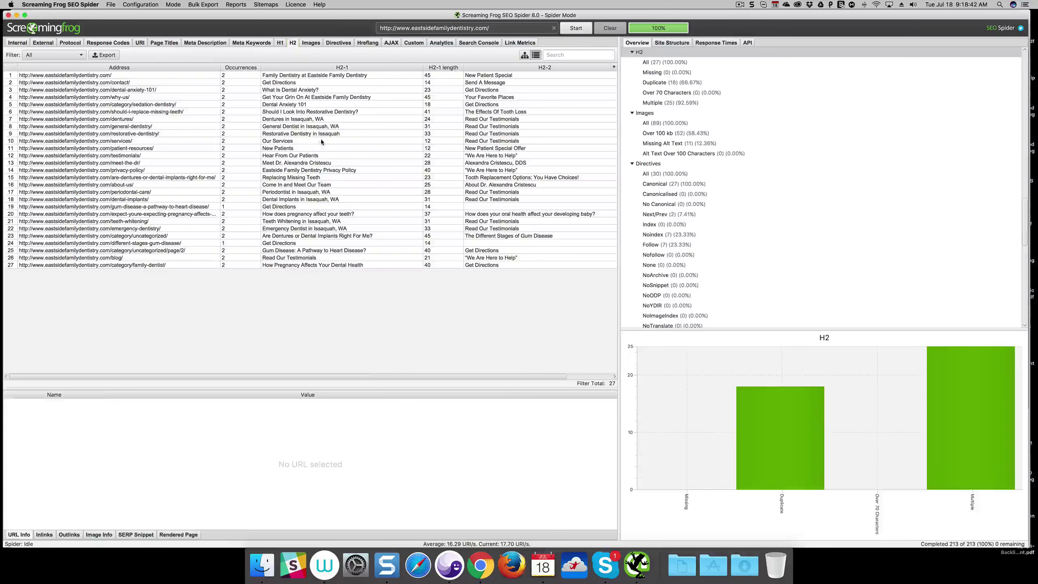
Review the site's crawled images and their file sizes throughout the list, and go back to its start
{"action": "left_click", "coordinate": [315, 43]}
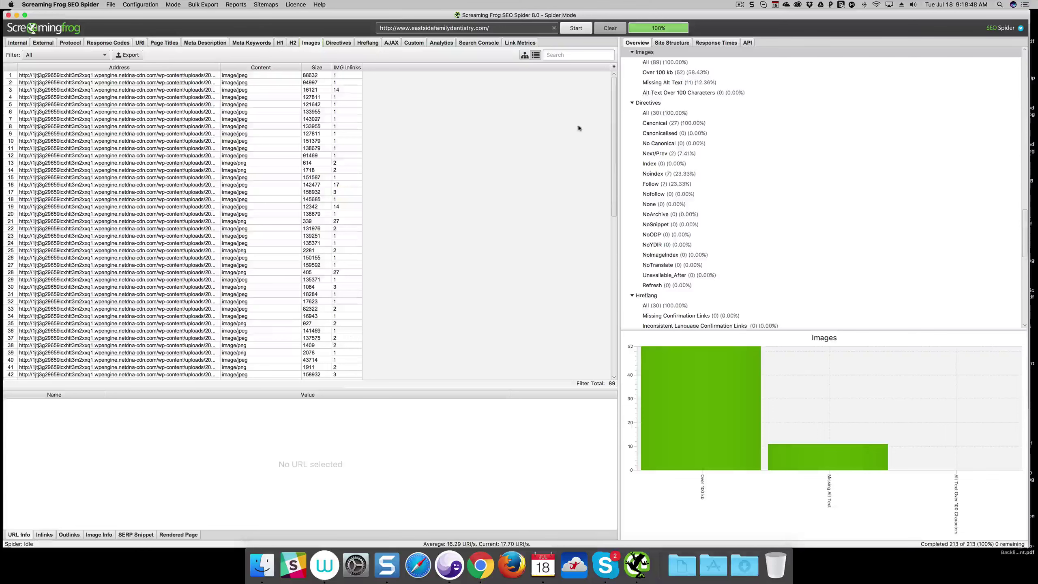
{"action": "scroll", "coordinate": [494, 289], "scroll_direction": "down", "scroll_amount": 5}
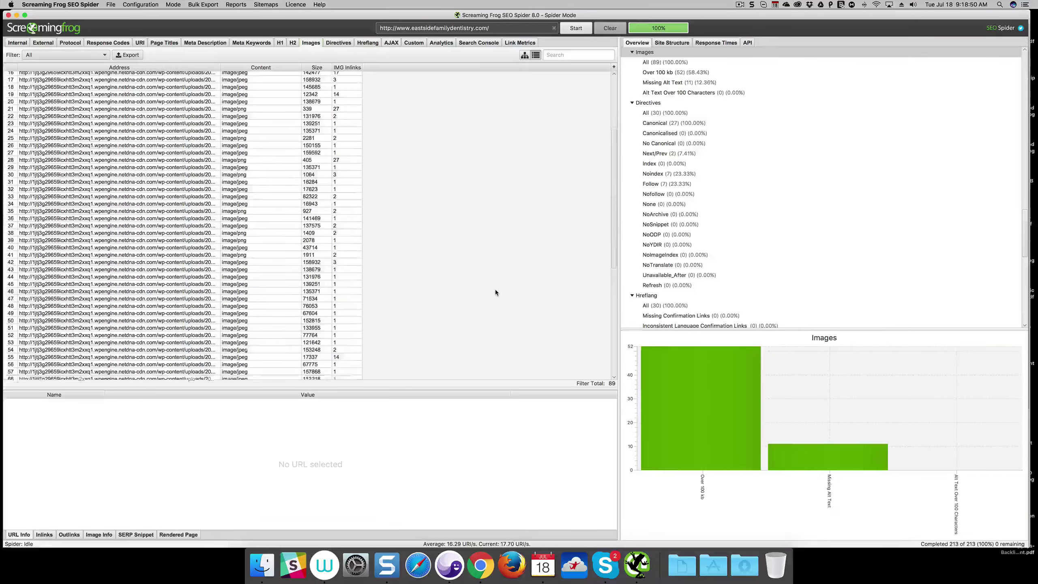
{"action": "scroll", "coordinate": [496, 291], "scroll_direction": "down", "scroll_amount": 10}
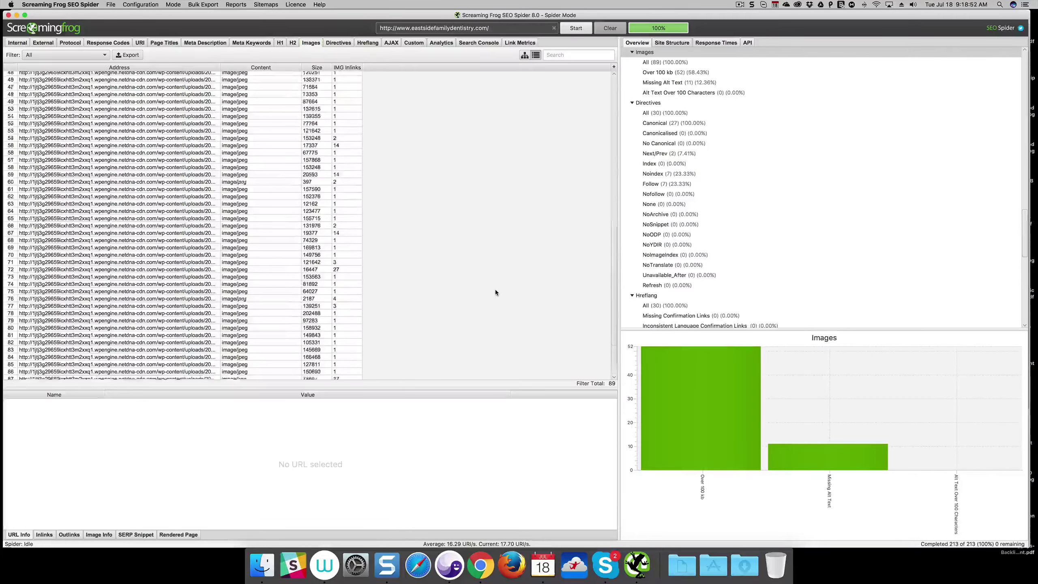
{"action": "scroll", "coordinate": [496, 292], "scroll_direction": "up", "scroll_amount": 15}
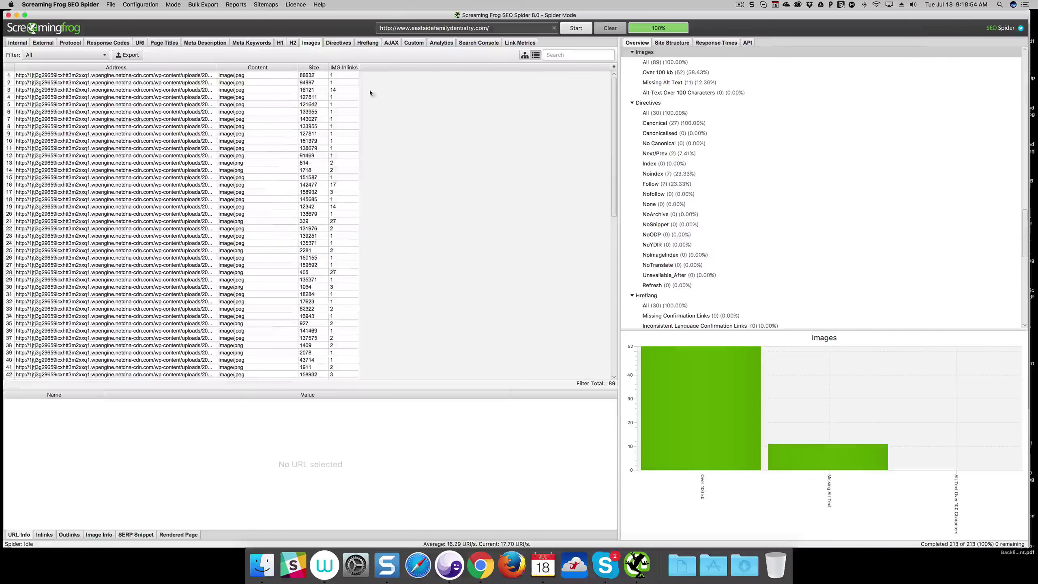
Review the crawl's hreflang, directives and Search Console data
{"action": "left_click", "coordinate": [362, 42]}
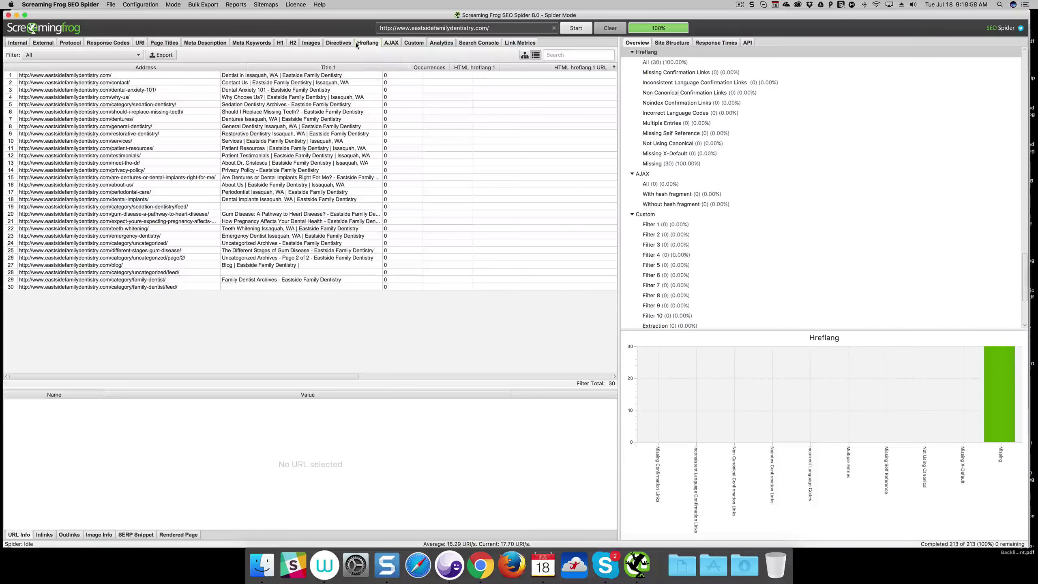
{"action": "left_click", "coordinate": [339, 42]}
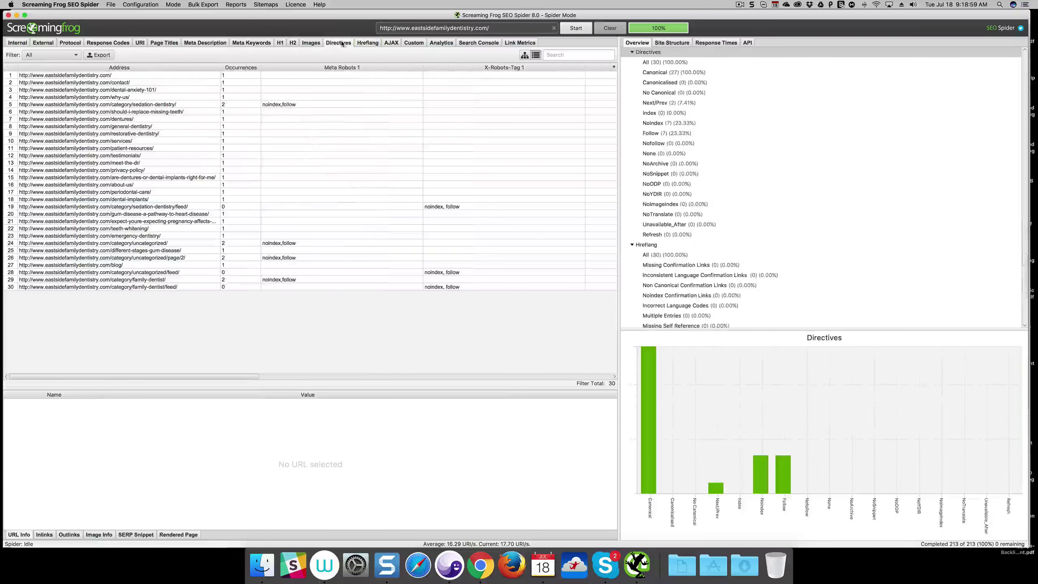
{"action": "left_click", "coordinate": [479, 43]}
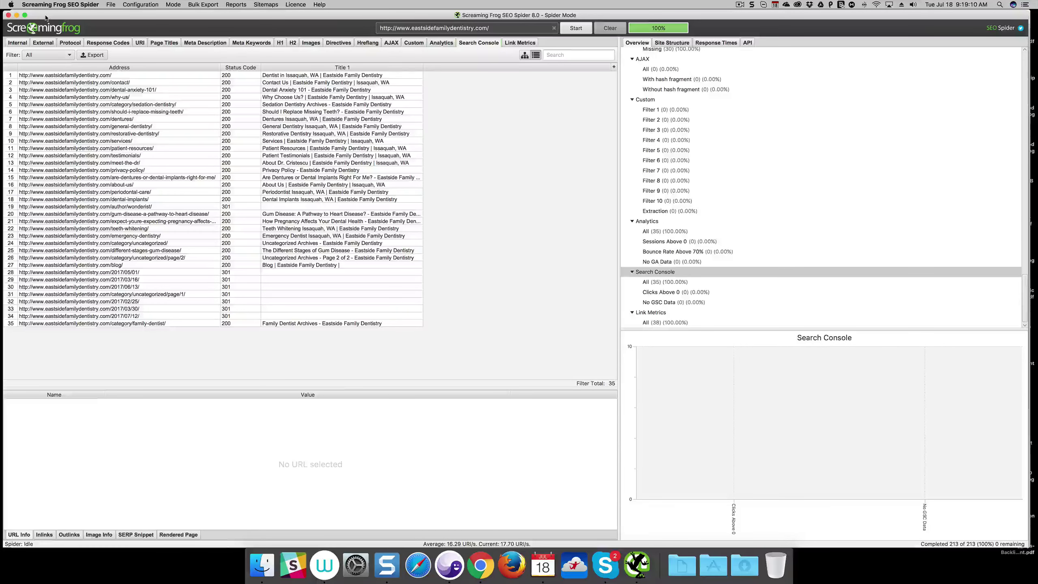
Switch to Google's Structured Data Testing Tool in Chrome and run a new test on digitaleer.com
{"action": "left_click_drag", "start_coordinate": [46, 18], "coordinate": [1037, 102]}
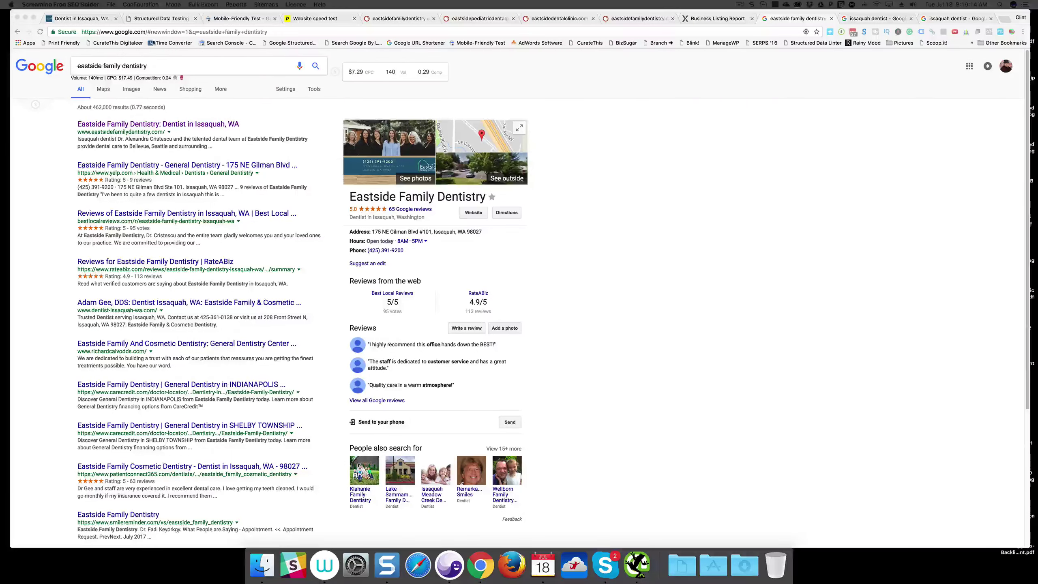
{"action": "left_click", "coordinate": [157, 18]}
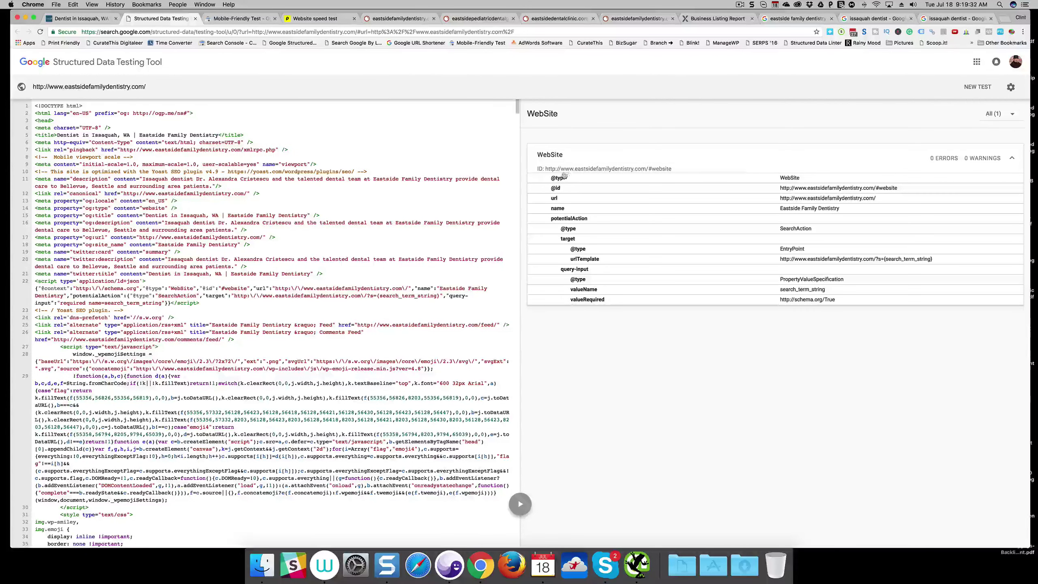
{"action": "left_click", "coordinate": [973, 94]}
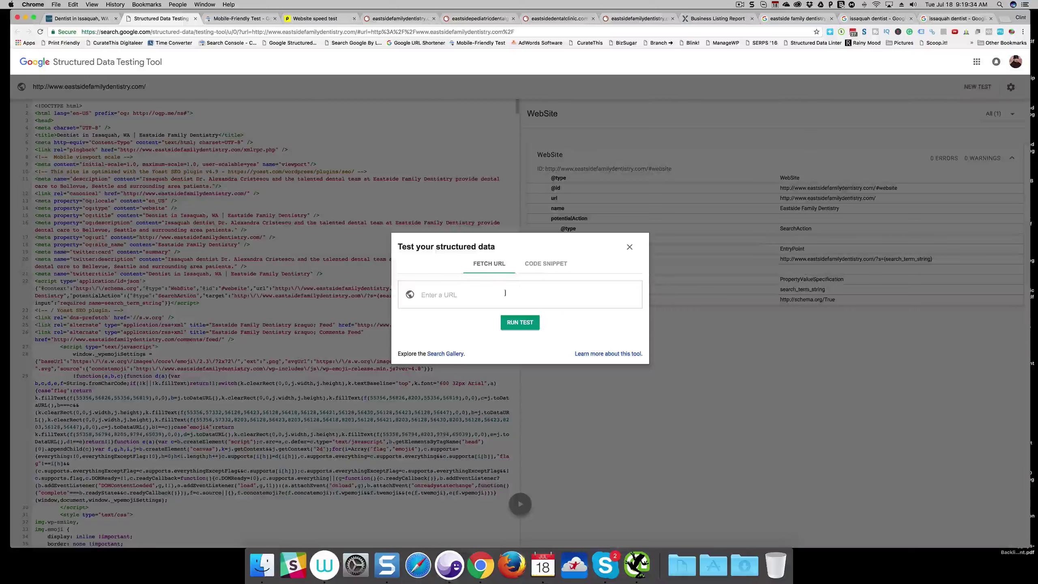
{"action": "left_click", "coordinate": [463, 292]}
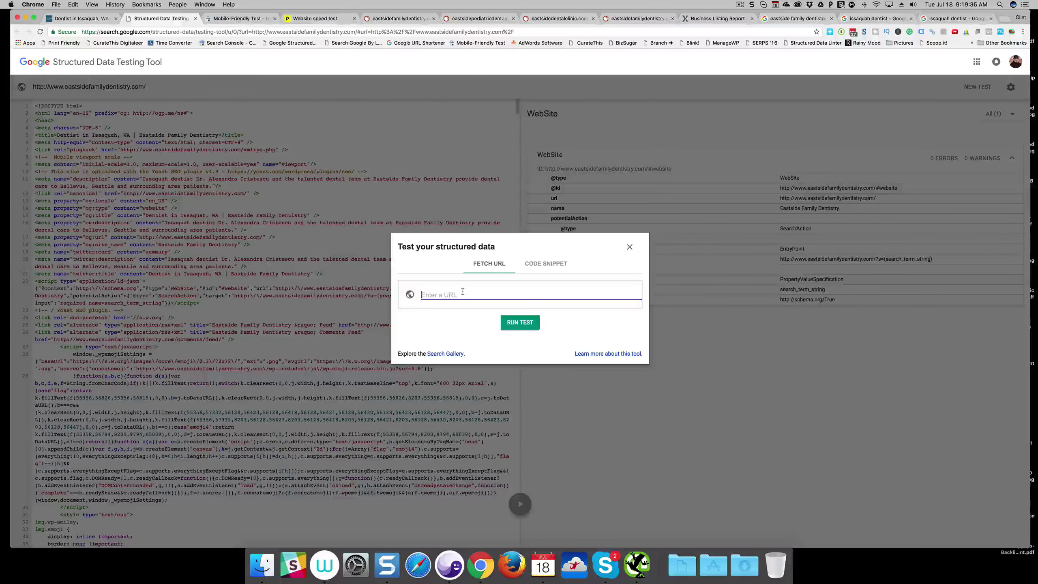
{"action": "type", "text": "do"}
{"action": "key", "text": "BackSpace"}
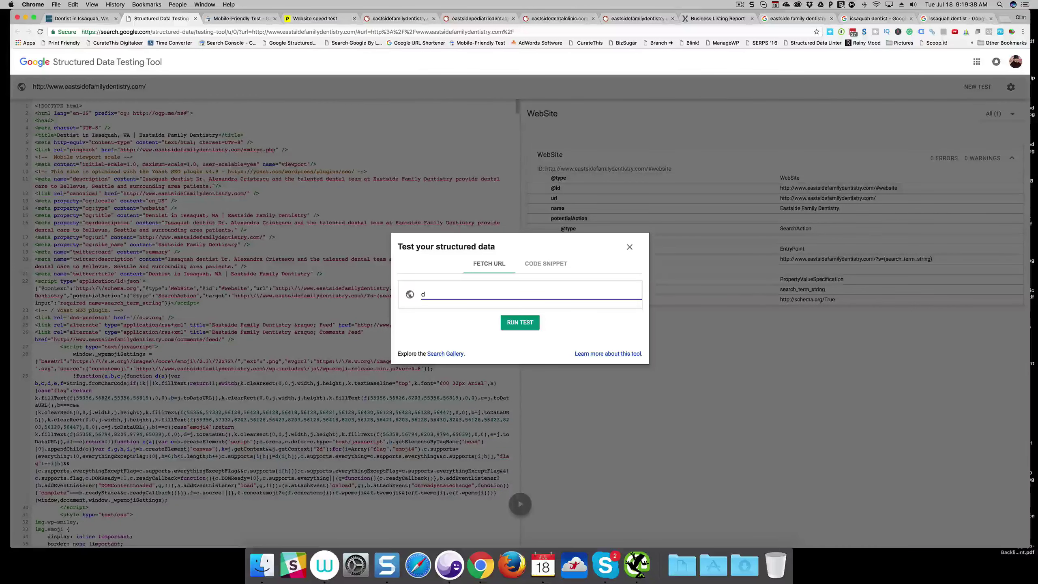
{"action": "type", "text": "igit"}
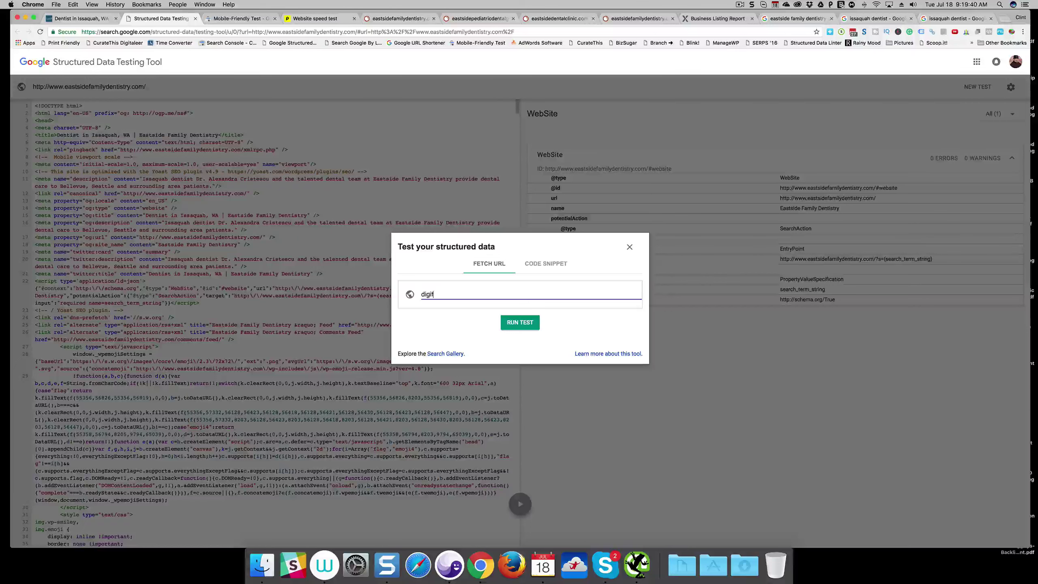
{"action": "type", "text": "aleer.com"}
{"action": "key", "text": "Return"}
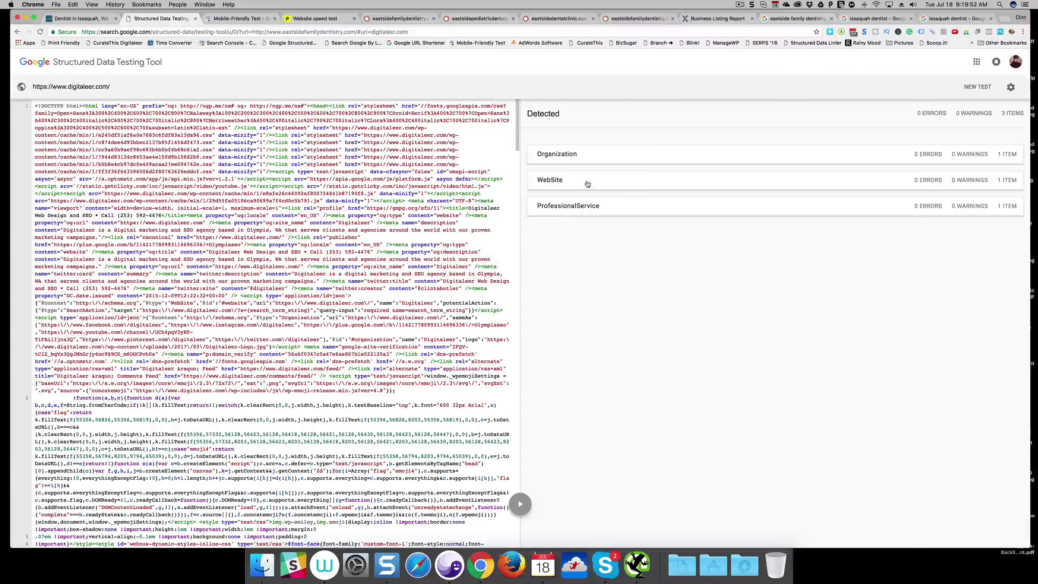
Examine the Organization and ProfessionalService markup detected on digitaleer.com down to the service area properties, and go back to the detected items
{"action": "left_click", "coordinate": [586, 162]}
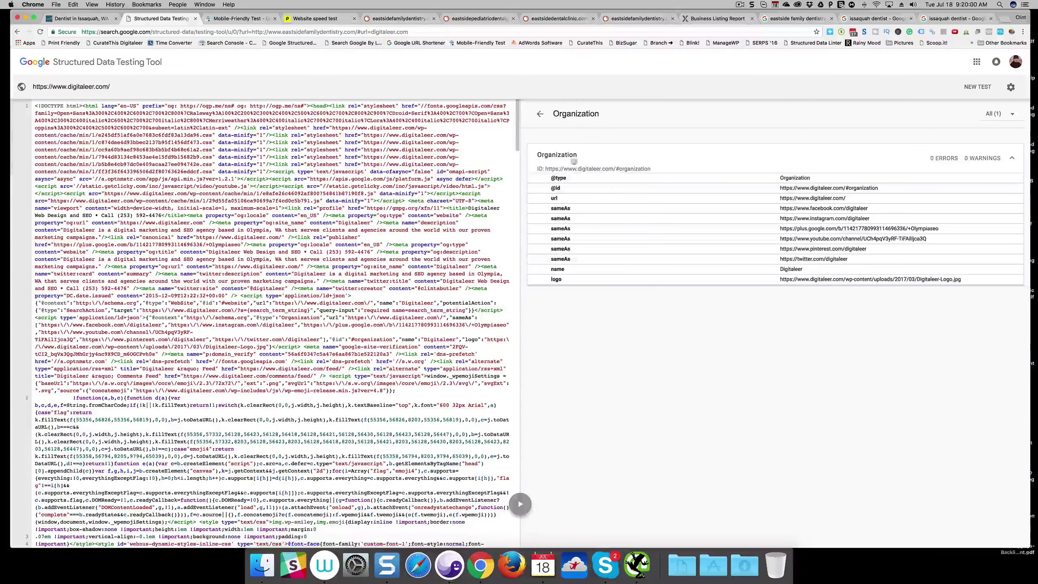
{"action": "left_click", "coordinate": [541, 116]}
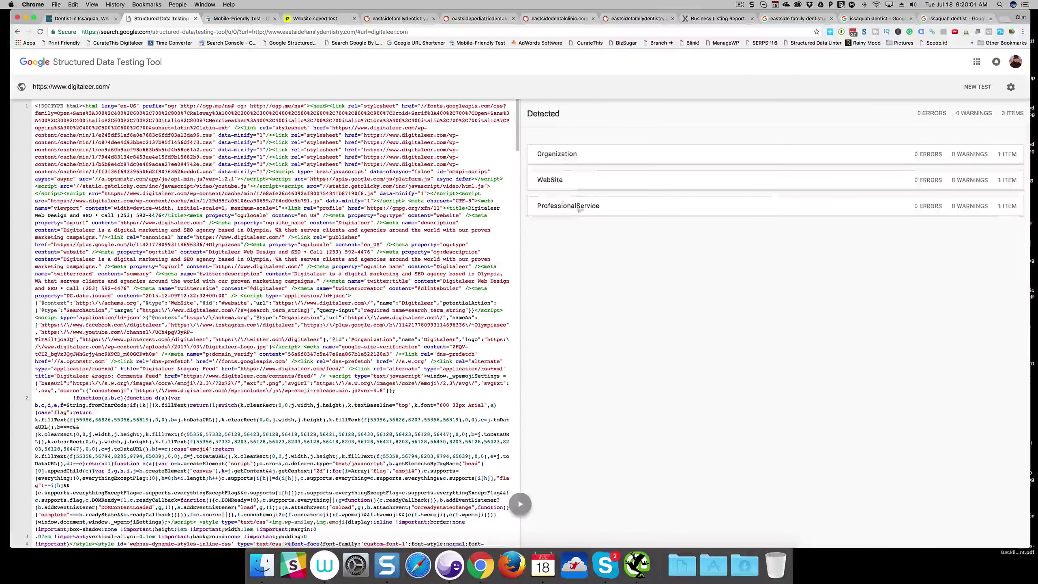
{"action": "left_click", "coordinate": [578, 216]}
{"action": "scroll", "coordinate": [699, 285], "scroll_direction": "down", "scroll_amount": 10}
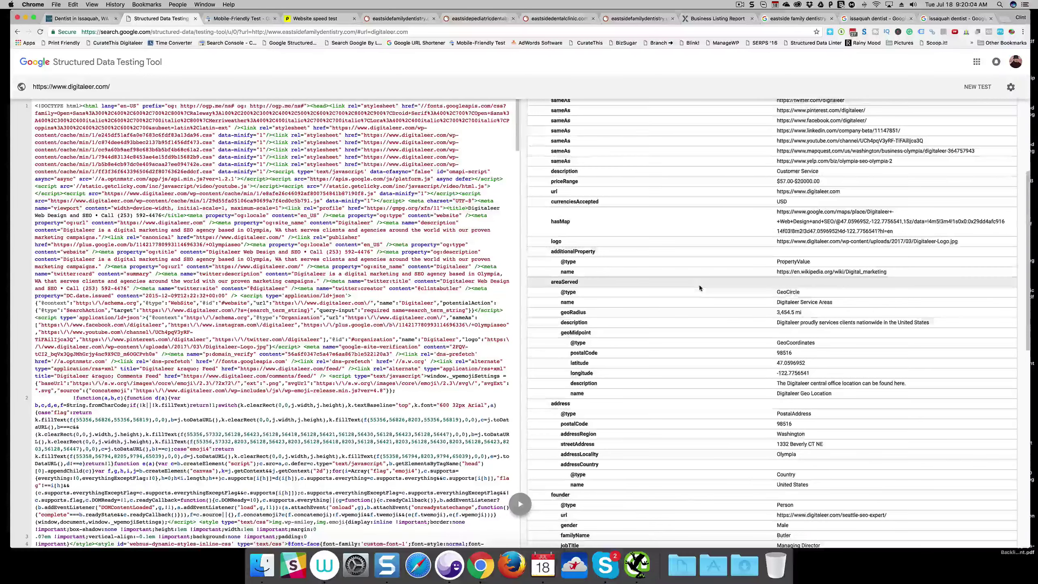
{"action": "scroll", "coordinate": [700, 286], "scroll_direction": "down", "scroll_amount": 4}
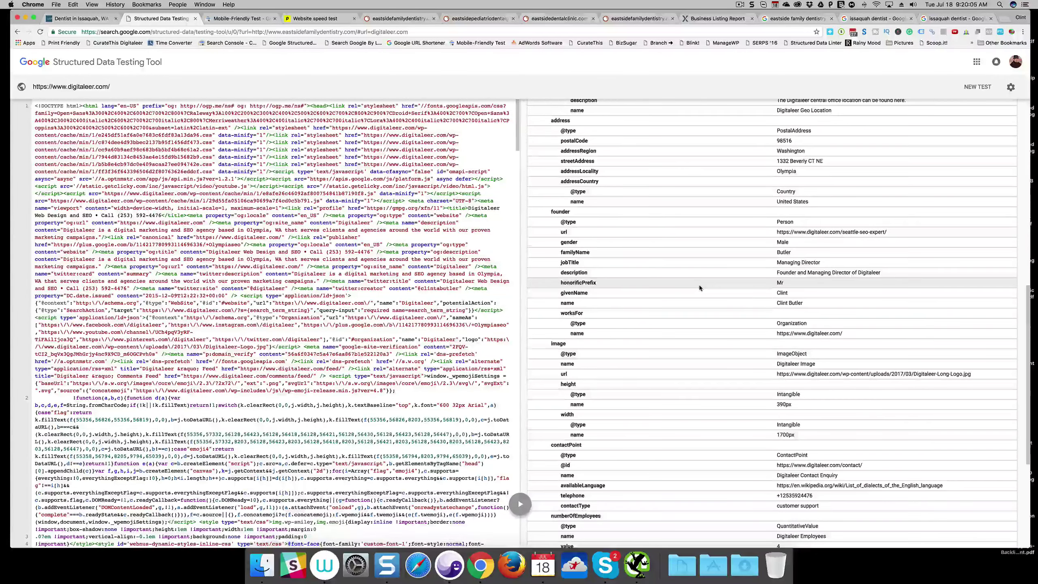
{"action": "scroll", "coordinate": [699, 286], "scroll_direction": "down", "scroll_amount": 2}
{"action": "scroll", "coordinate": [700, 286], "scroll_direction": "down", "scroll_amount": 2}
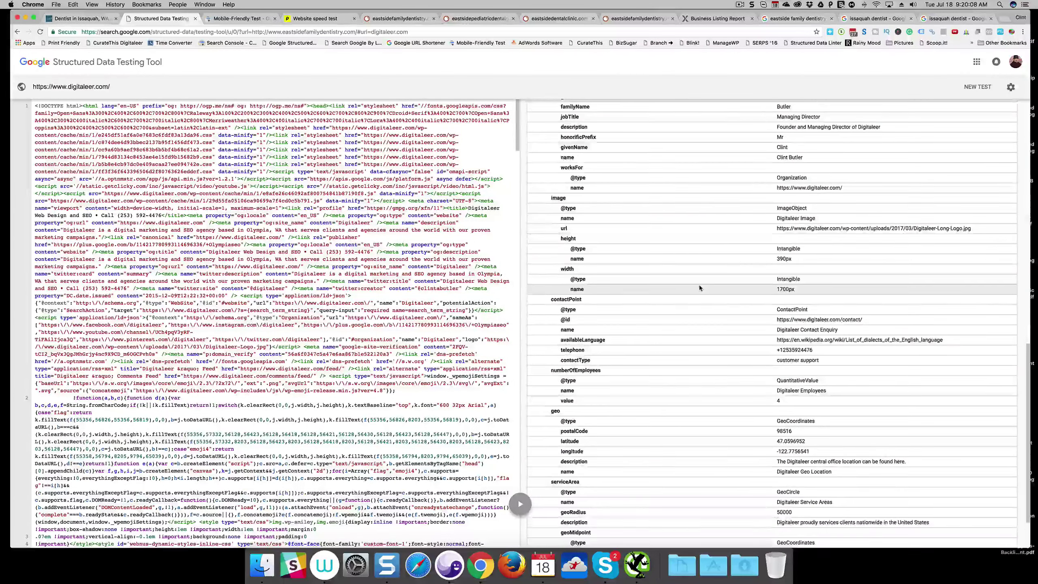
{"action": "scroll", "coordinate": [700, 286], "scroll_direction": "down", "scroll_amount": 1}
{"action": "scroll", "coordinate": [699, 286], "scroll_direction": "down", "scroll_amount": 1}
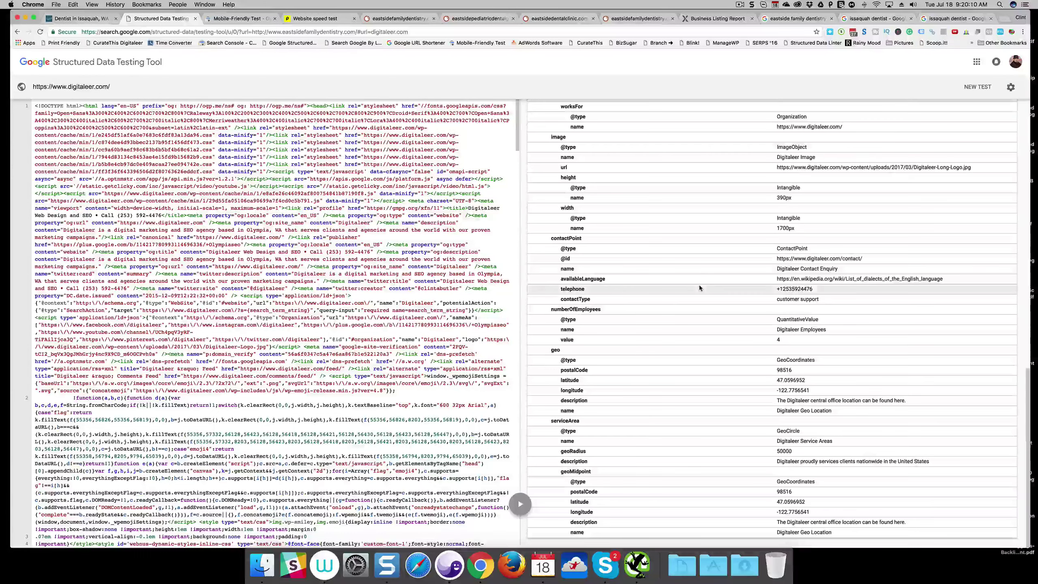
{"action": "scroll", "coordinate": [699, 287], "scroll_direction": "up", "scroll_amount": 1}
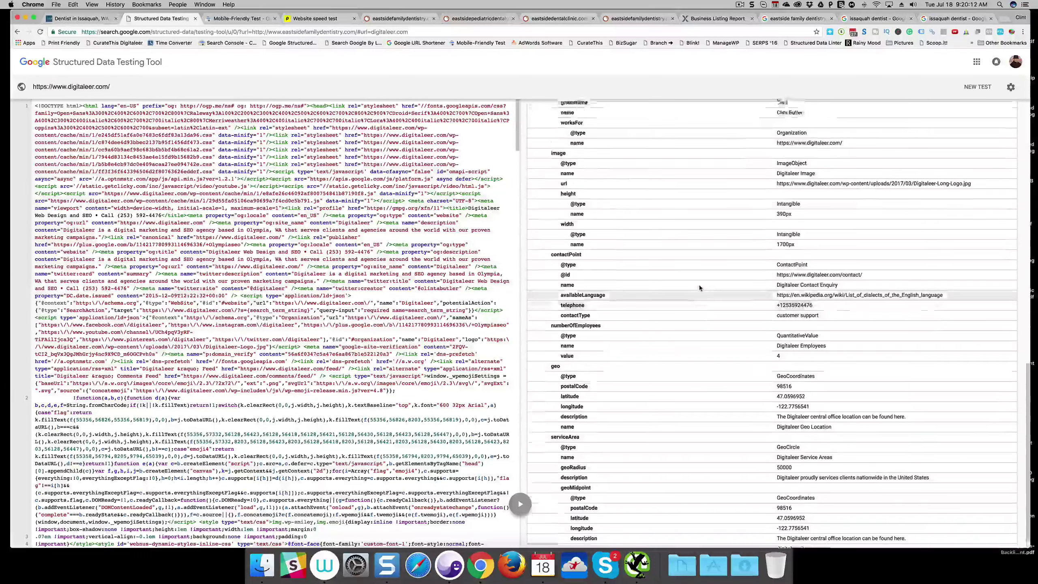
{"action": "scroll", "coordinate": [700, 288], "scroll_direction": "up", "scroll_amount": 10}
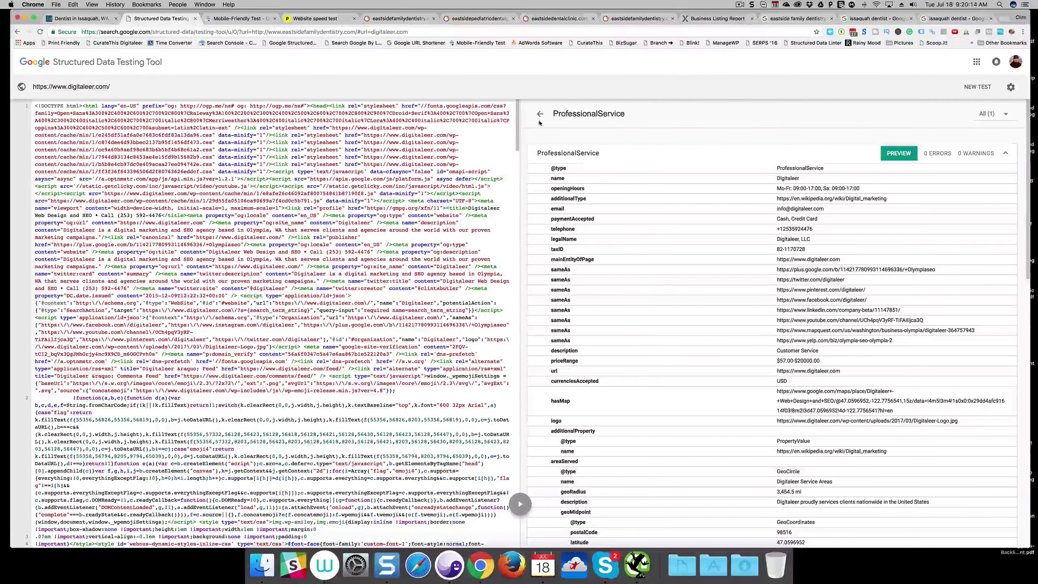
{"action": "left_click", "coordinate": [540, 115]}
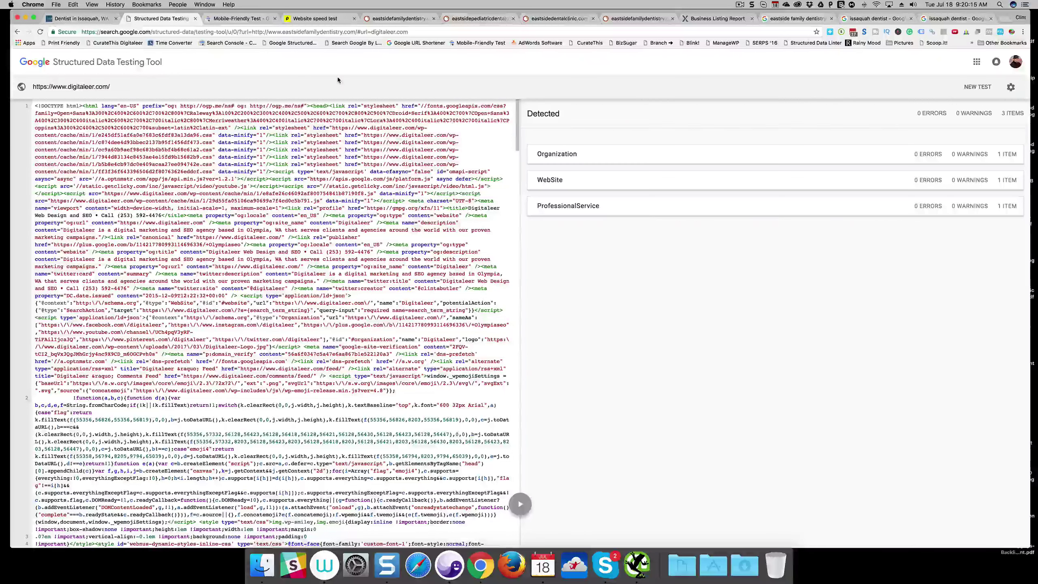
Show the page loading issues in the dental site's Mobile-Friendly Test and read through the list of resources that failed to load
{"action": "left_click", "coordinate": [235, 18]}
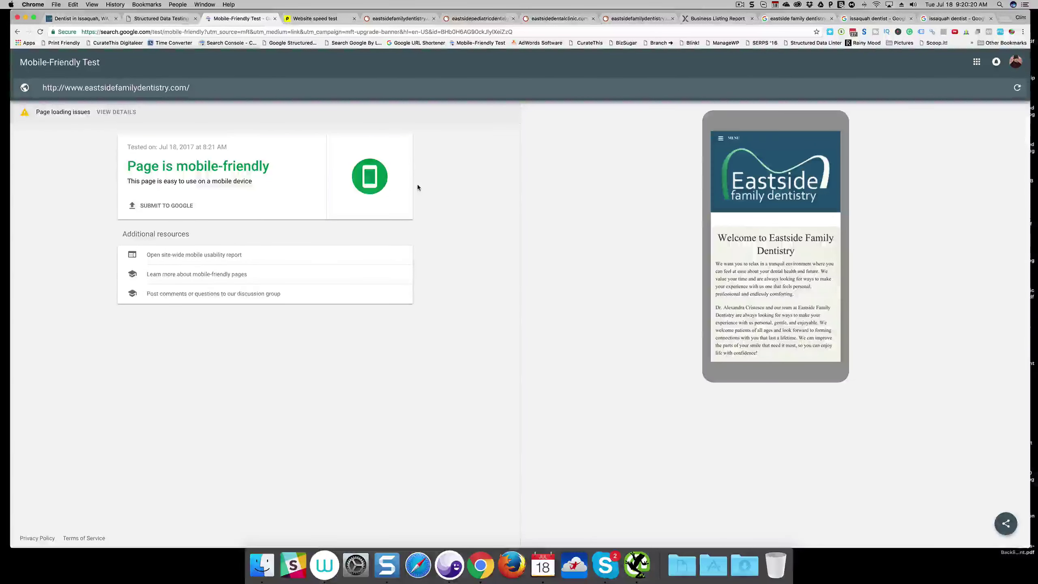
{"action": "left_click", "coordinate": [53, 116]}
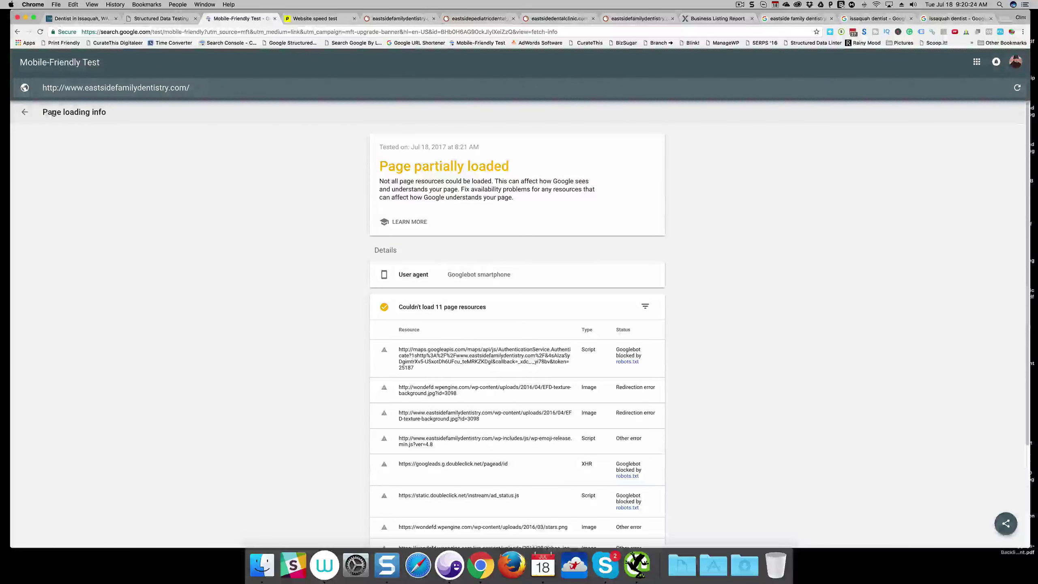
{"action": "scroll", "coordinate": [254, 361], "scroll_direction": "down", "scroll_amount": 3}
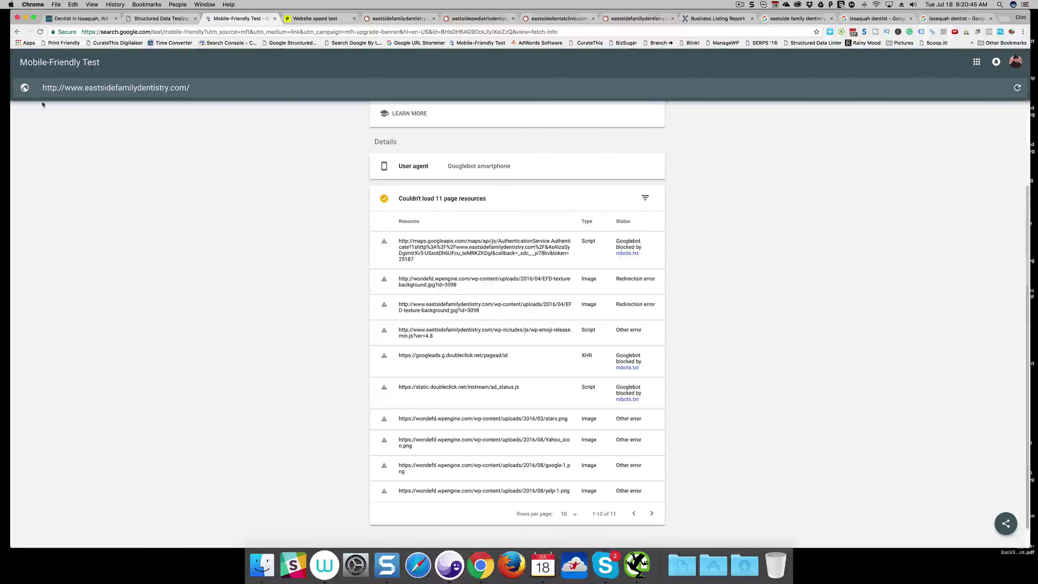
Close the mobile test's page loading details, then review the dental site's summary and performance insights in the Pingdom Website Speed Test
{"action": "scroll", "coordinate": [154, 280], "scroll_direction": "up", "scroll_amount": 3}
{"action": "left_click", "coordinate": [24, 112]}
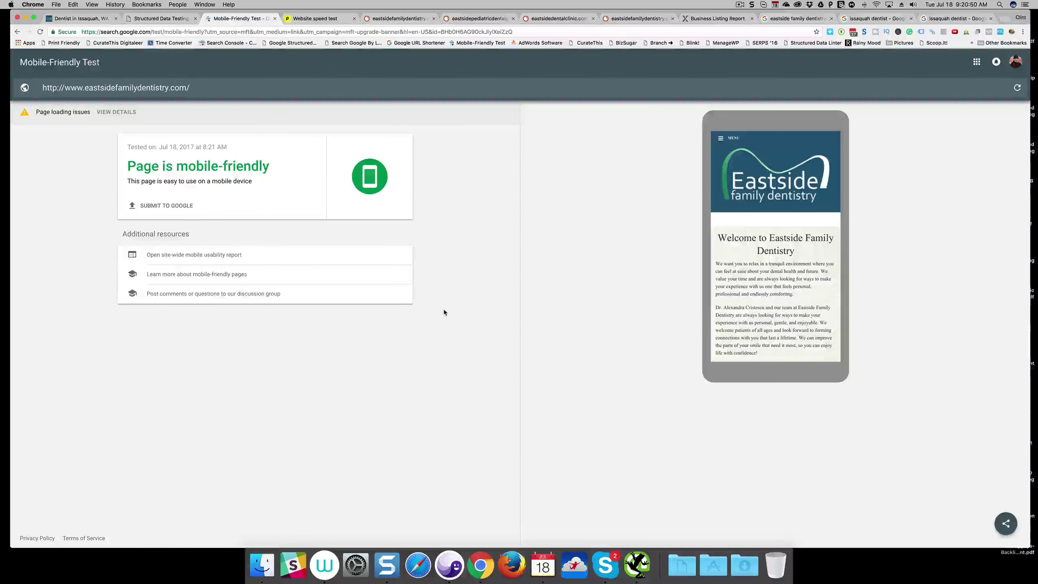
{"action": "left_click", "coordinate": [326, 17]}
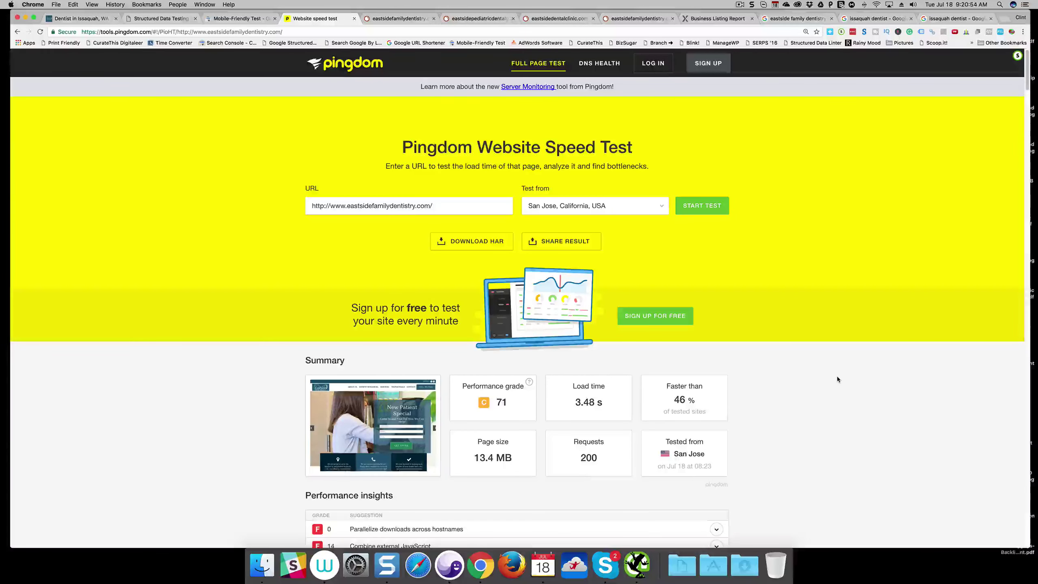
{"action": "scroll", "coordinate": [837, 379], "scroll_direction": "down", "scroll_amount": 3}
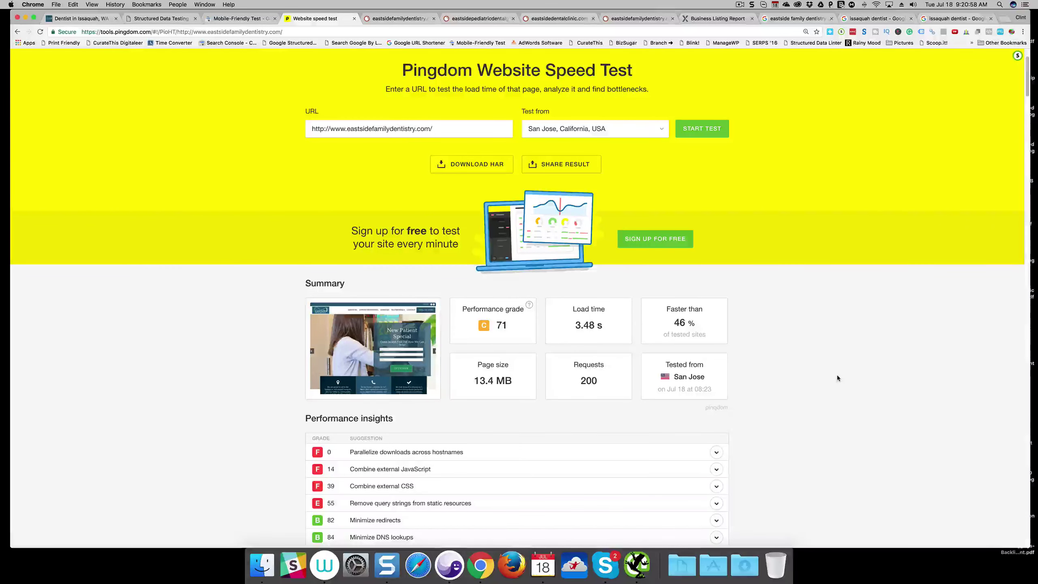
{"action": "scroll", "coordinate": [837, 379], "scroll_direction": "down", "scroll_amount": 1}
{"action": "scroll", "coordinate": [837, 379], "scroll_direction": "down", "scroll_amount": 3}
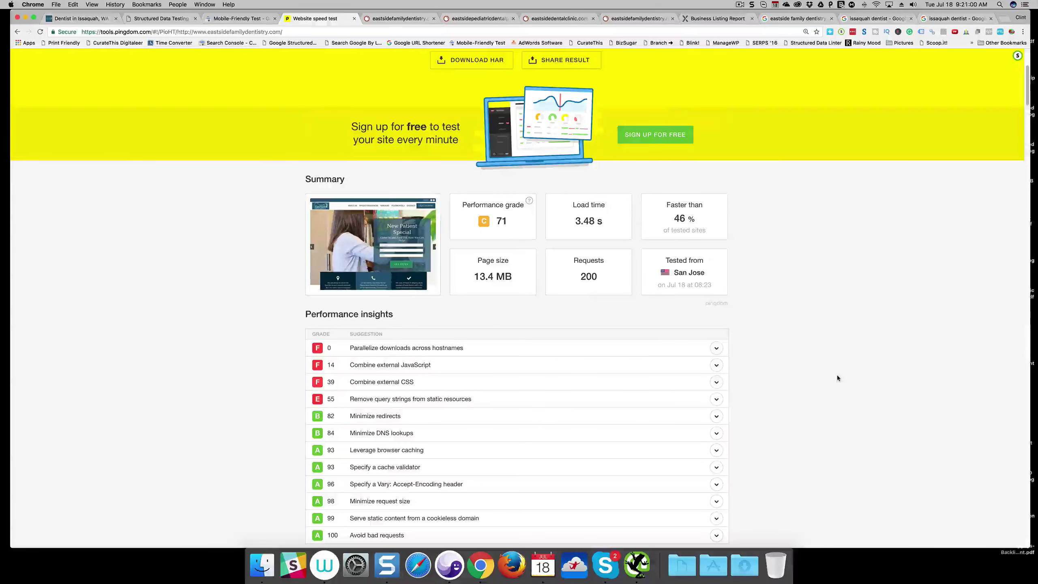
{"action": "scroll", "coordinate": [837, 378], "scroll_direction": "down", "scroll_amount": 2}
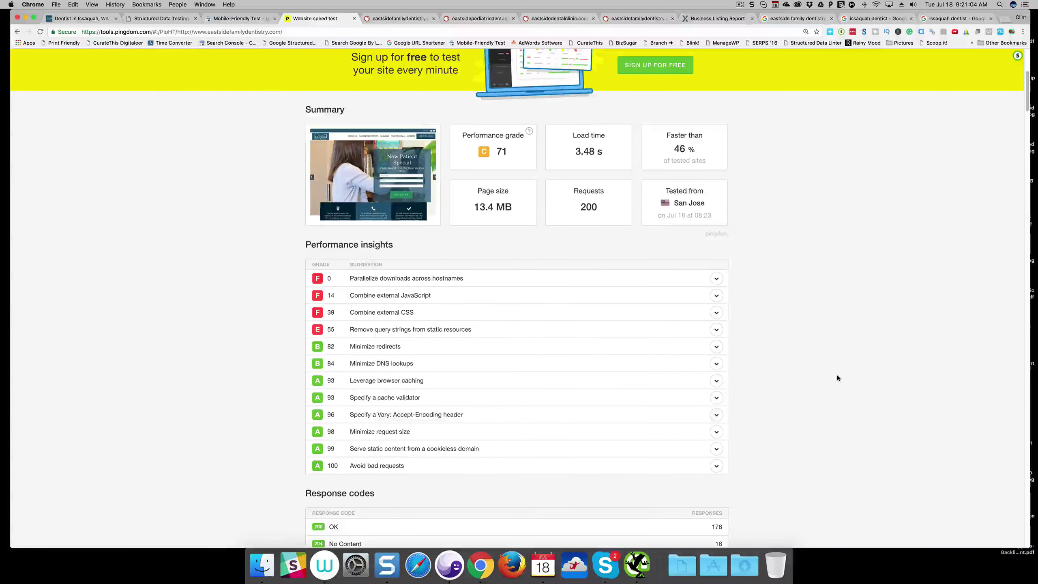
{"action": "scroll", "coordinate": [838, 378], "scroll_direction": "down", "scroll_amount": 1}
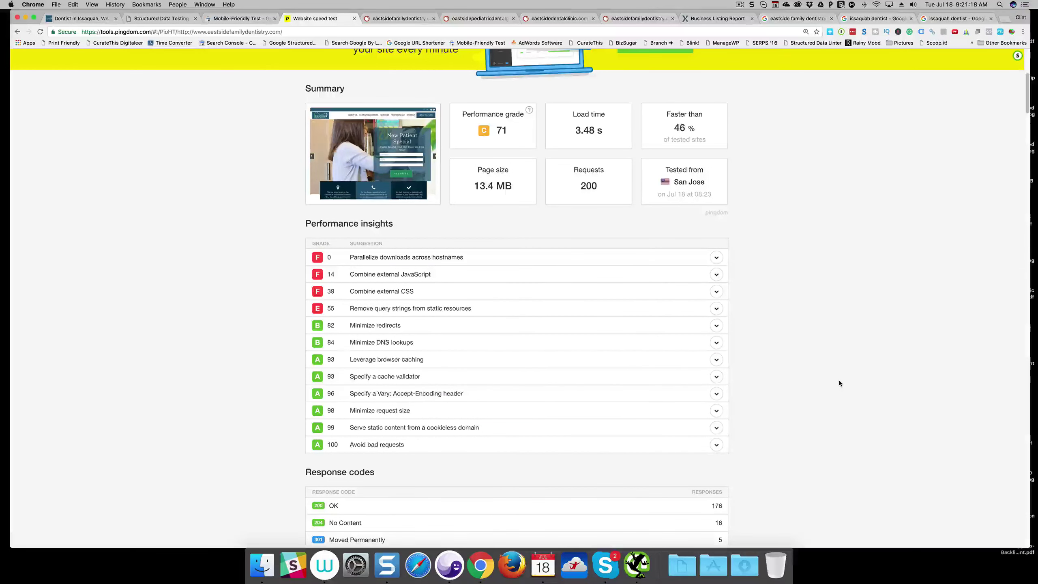
{"action": "scroll", "coordinate": [839, 380], "scroll_direction": "down", "scroll_amount": 1}
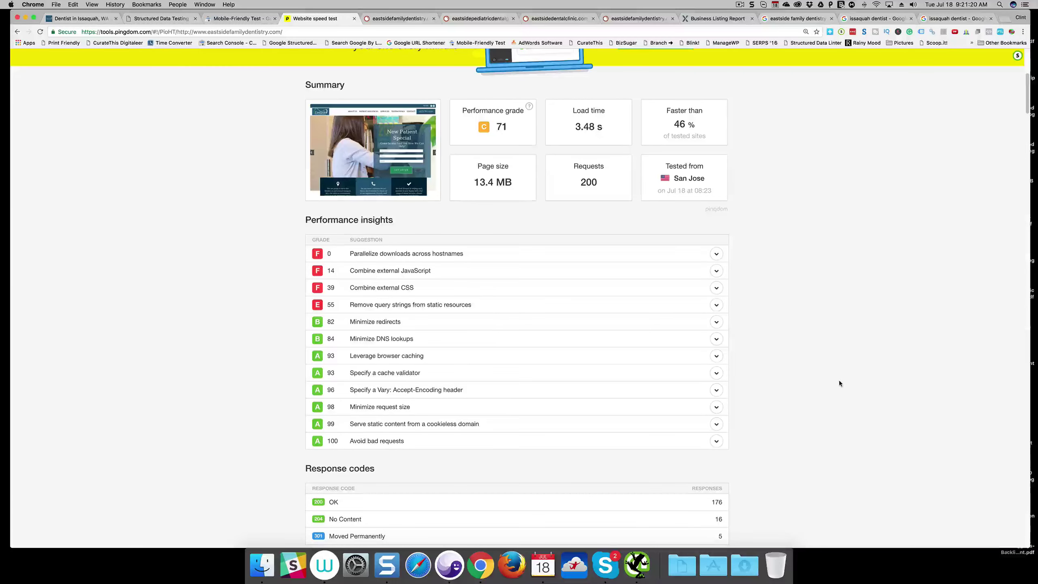
Examine the speed test's response codes, content size and request breakdowns, and the full file request list, and return to the start of the report
{"action": "scroll", "coordinate": [840, 383], "scroll_direction": "down", "scroll_amount": 5}
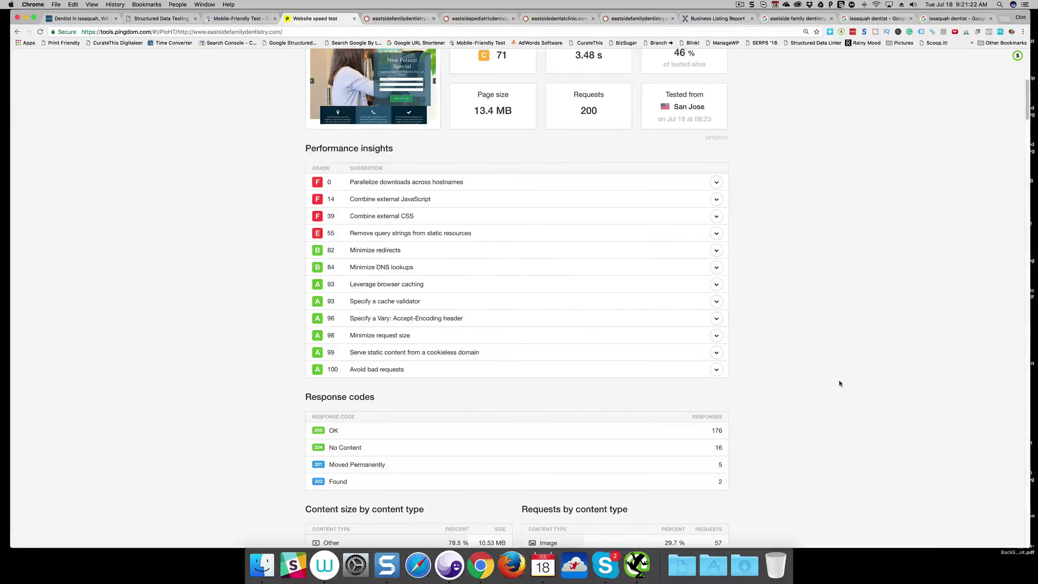
{"action": "scroll", "coordinate": [839, 380], "scroll_direction": "down", "scroll_amount": 10}
{"action": "scroll", "coordinate": [839, 380], "scroll_direction": "down", "scroll_amount": 12}
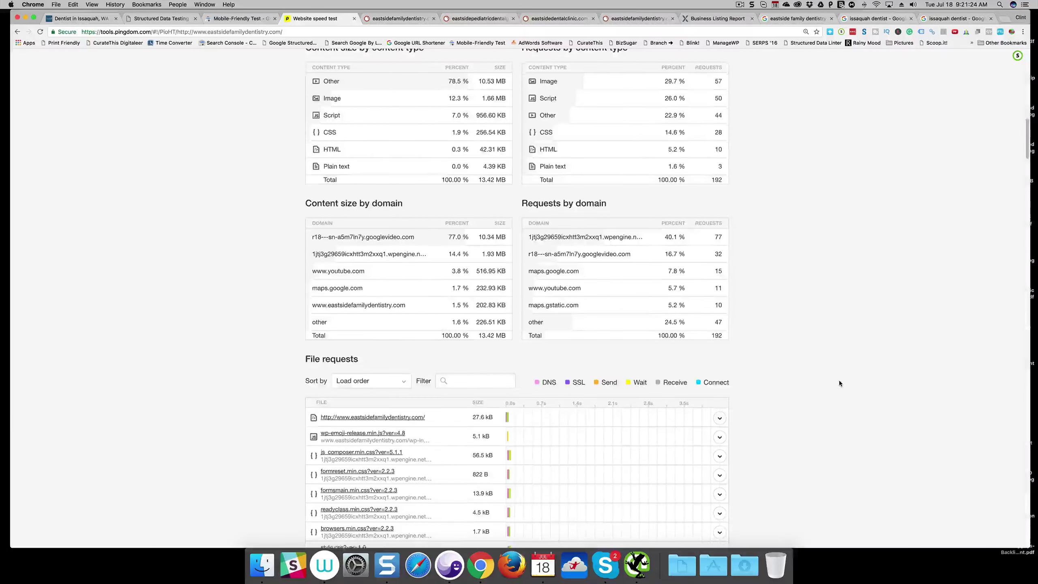
{"action": "scroll", "coordinate": [839, 383], "scroll_direction": "down", "scroll_amount": 20}
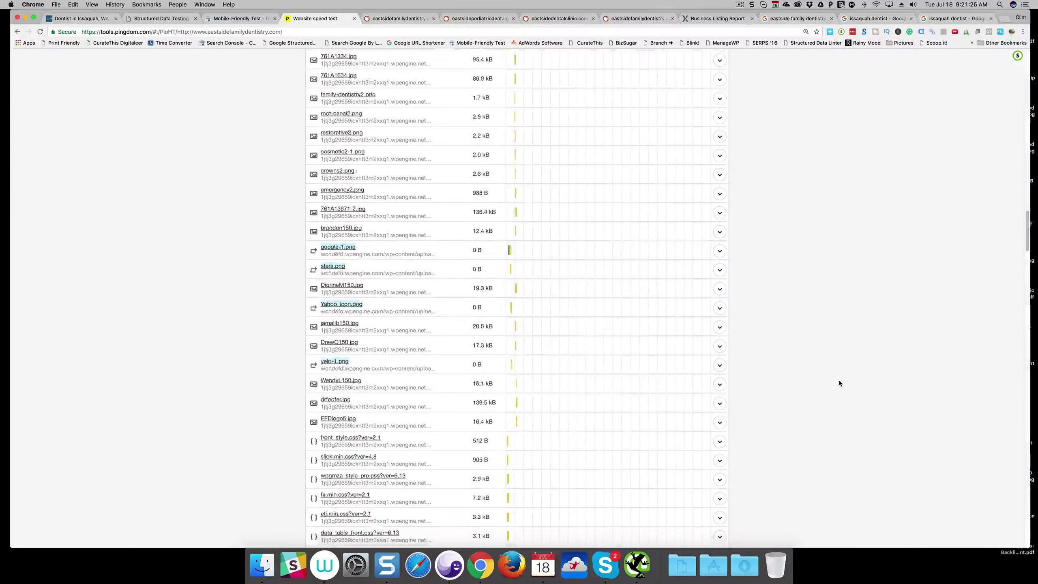
{"action": "scroll", "coordinate": [840, 383], "scroll_direction": "down", "scroll_amount": 20}
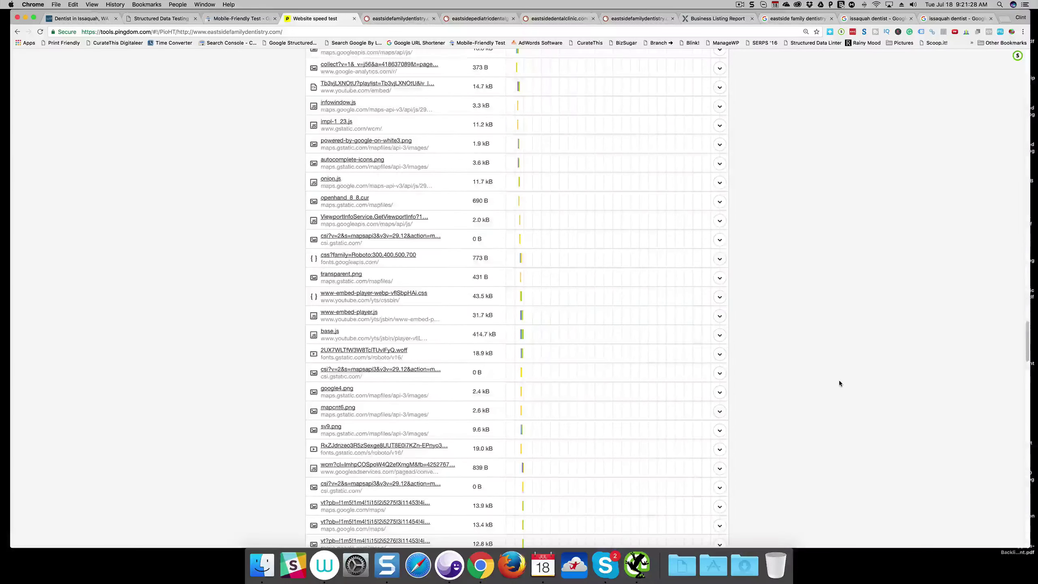
{"action": "scroll", "coordinate": [840, 383], "scroll_direction": "down", "scroll_amount": 20}
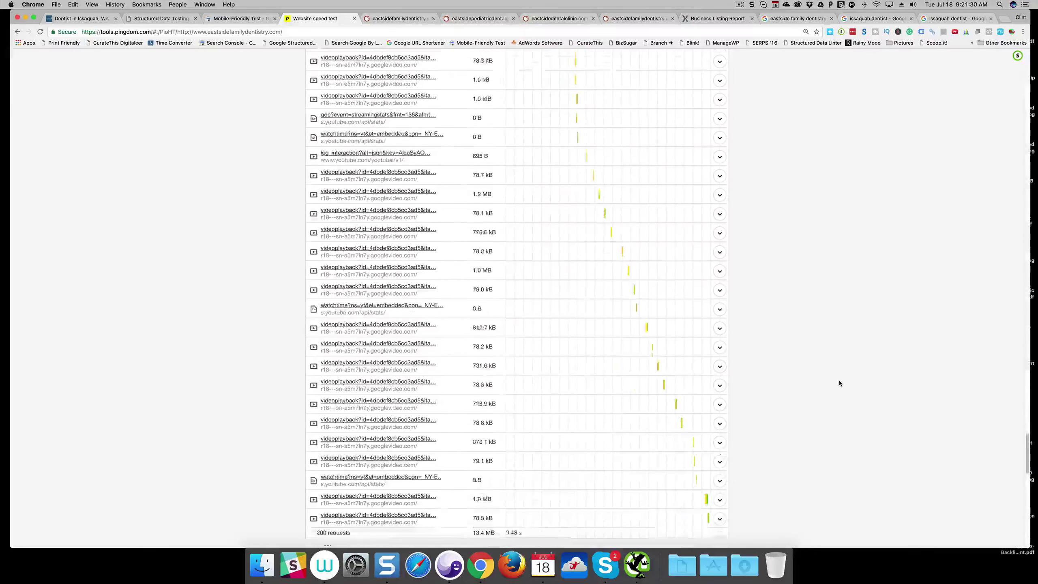
{"action": "scroll", "coordinate": [839, 384], "scroll_direction": "down", "scroll_amount": 5}
{"action": "scroll", "coordinate": [839, 383], "scroll_direction": "up", "scroll_amount": 12}
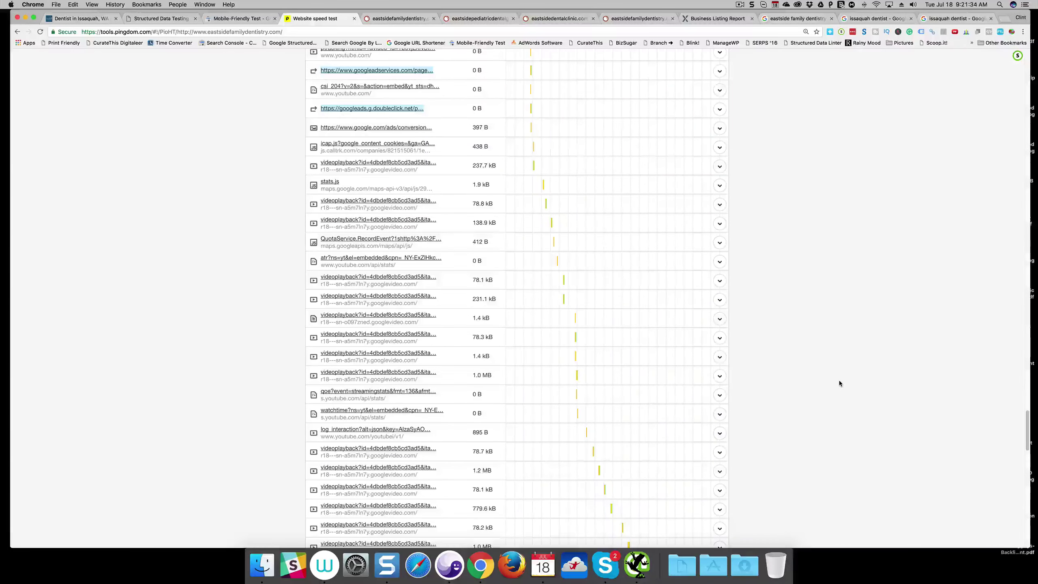
{"action": "scroll", "coordinate": [850, 356], "scroll_direction": "up", "scroll_amount": 10}
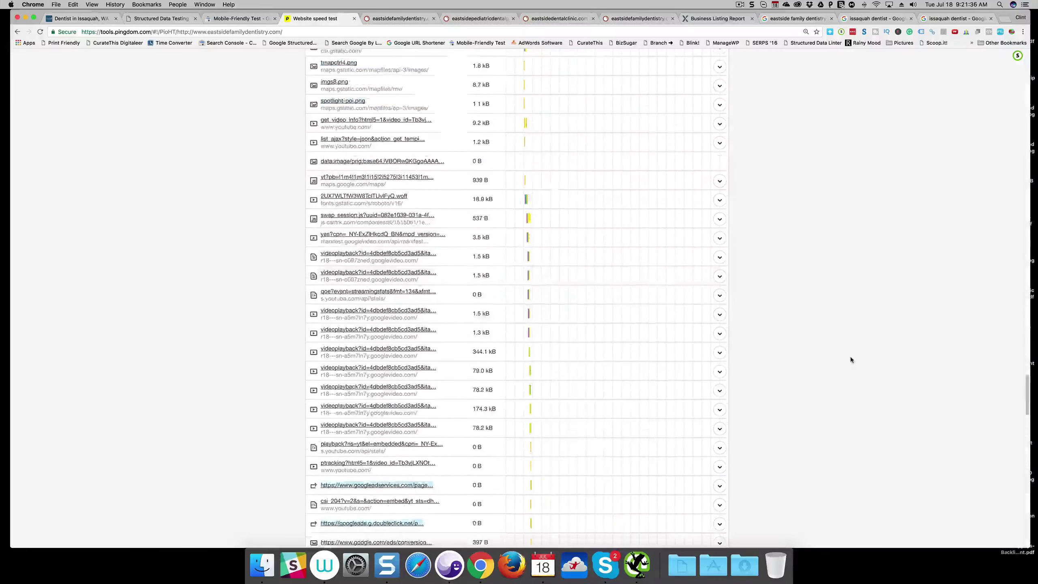
{"action": "scroll", "coordinate": [851, 357], "scroll_direction": "up", "scroll_amount": 10}
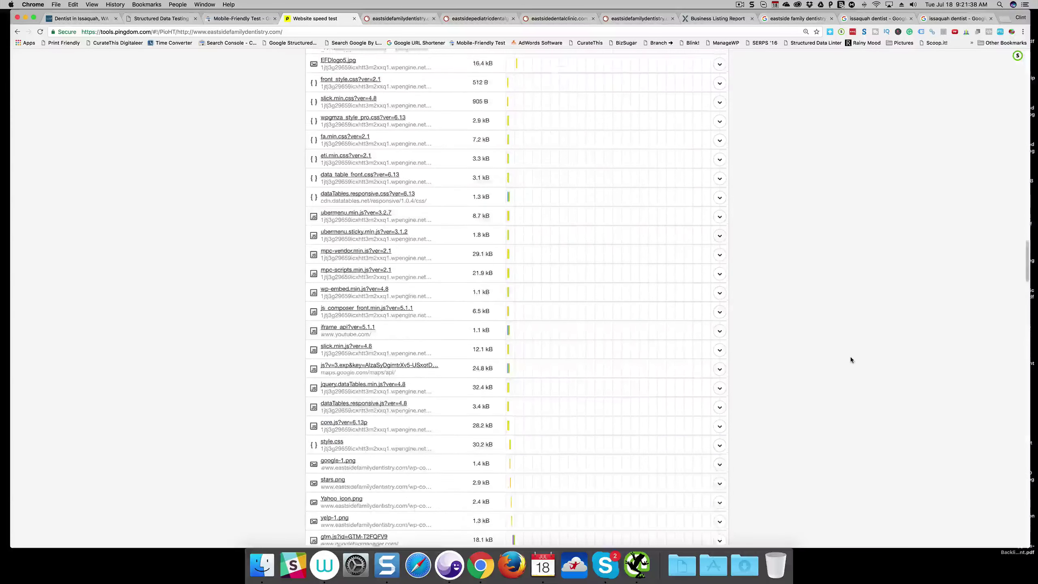
{"action": "scroll", "coordinate": [850, 357], "scroll_direction": "up", "scroll_amount": 20}
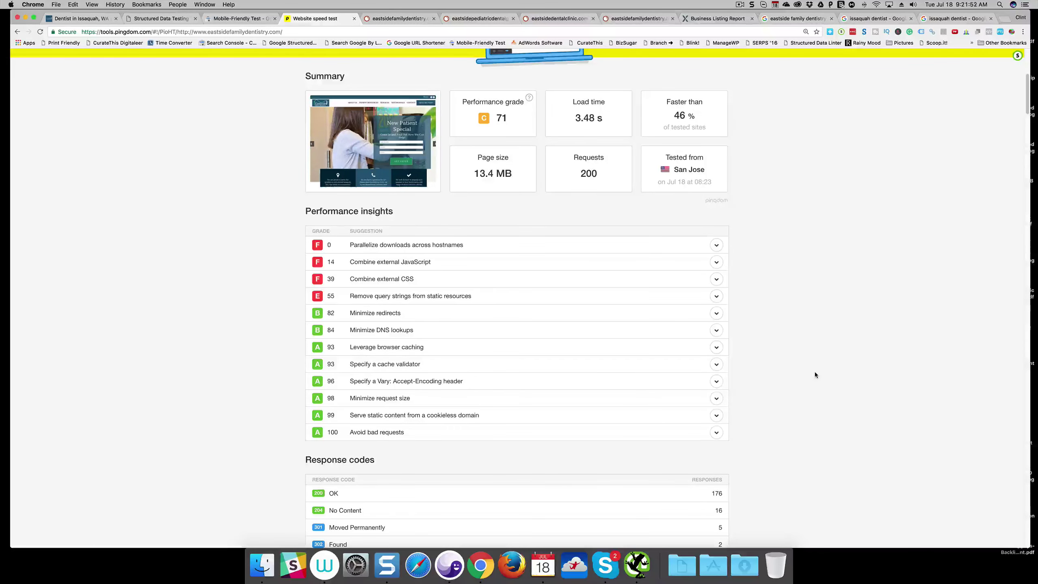
{"action": "scroll", "coordinate": [815, 375], "scroll_direction": "up", "scroll_amount": 3}
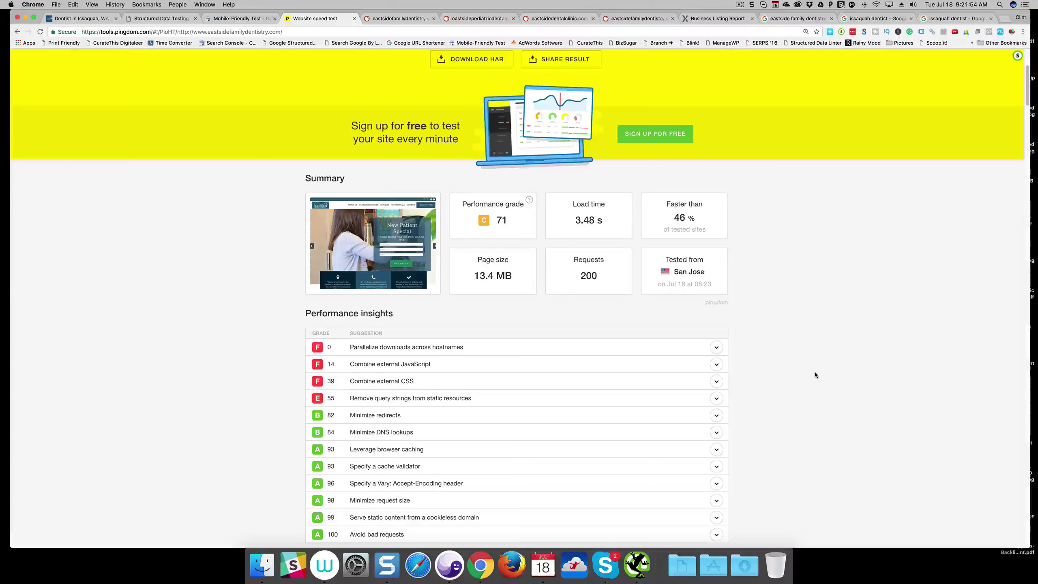
{"action": "scroll", "coordinate": [815, 375], "scroll_direction": "up", "scroll_amount": 3}
{"action": "scroll", "coordinate": [815, 375], "scroll_direction": "up", "scroll_amount": 2}
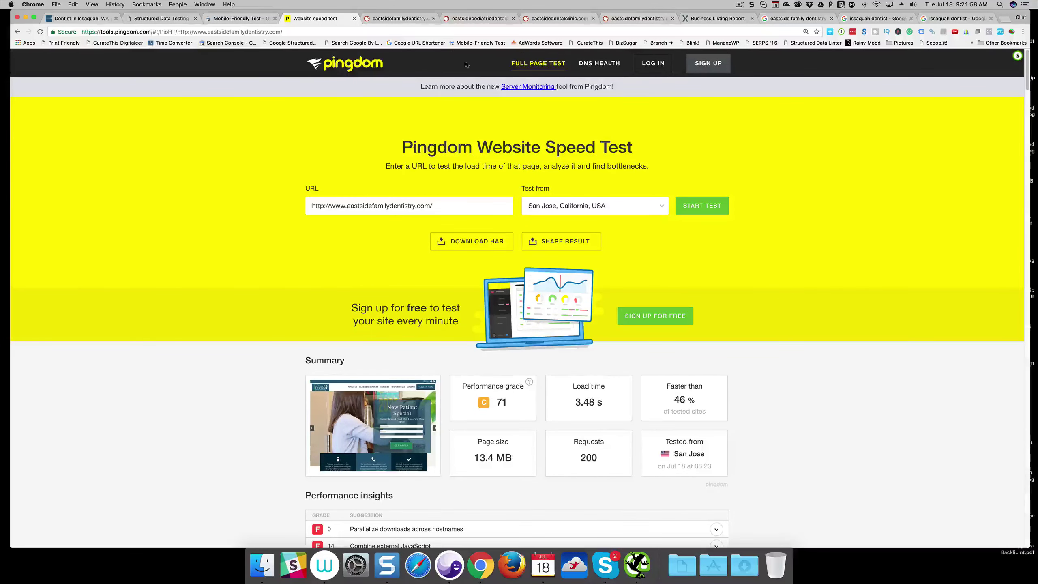
Review the SEMrush domain overview of eastsidefamilydentistry.com, down to its top organic keywords and main organic competitors
{"action": "left_click", "coordinate": [404, 21]}
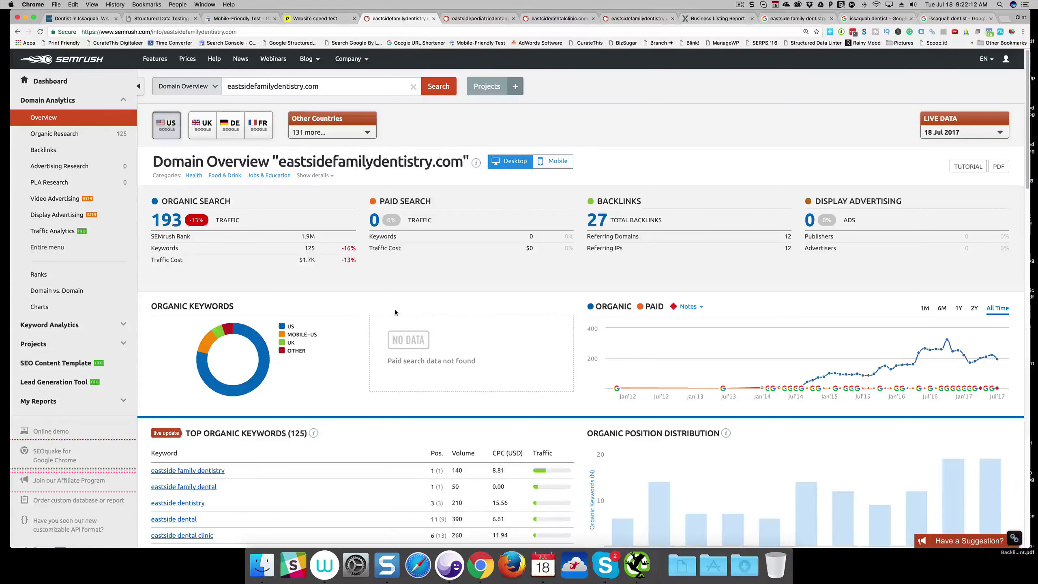
{"action": "scroll", "coordinate": [394, 309], "scroll_direction": "down", "scroll_amount": 1}
{"action": "scroll", "coordinate": [394, 312], "scroll_direction": "down", "scroll_amount": 2}
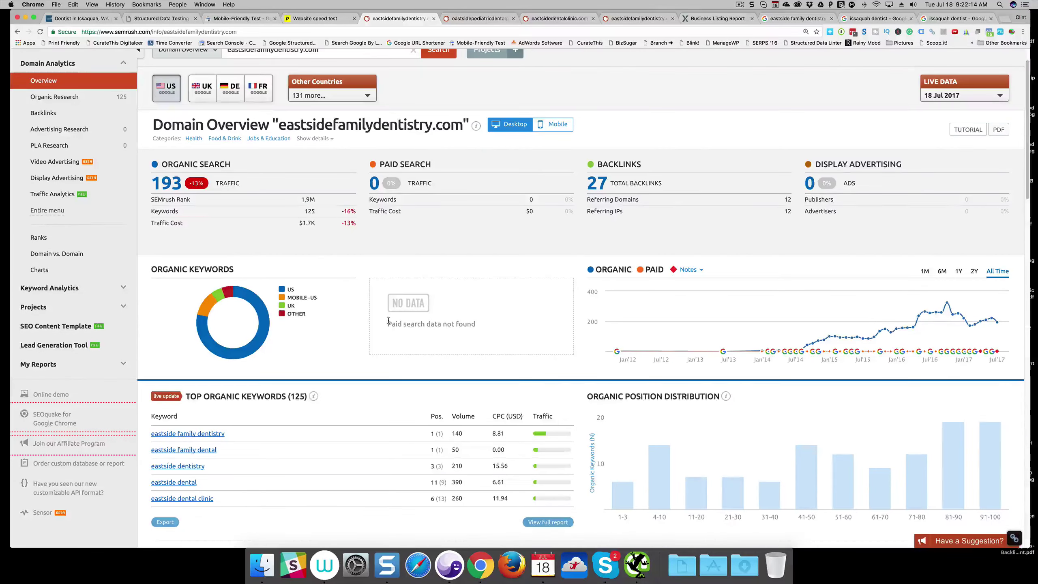
{"action": "scroll", "coordinate": [388, 321], "scroll_direction": "down", "scroll_amount": 5}
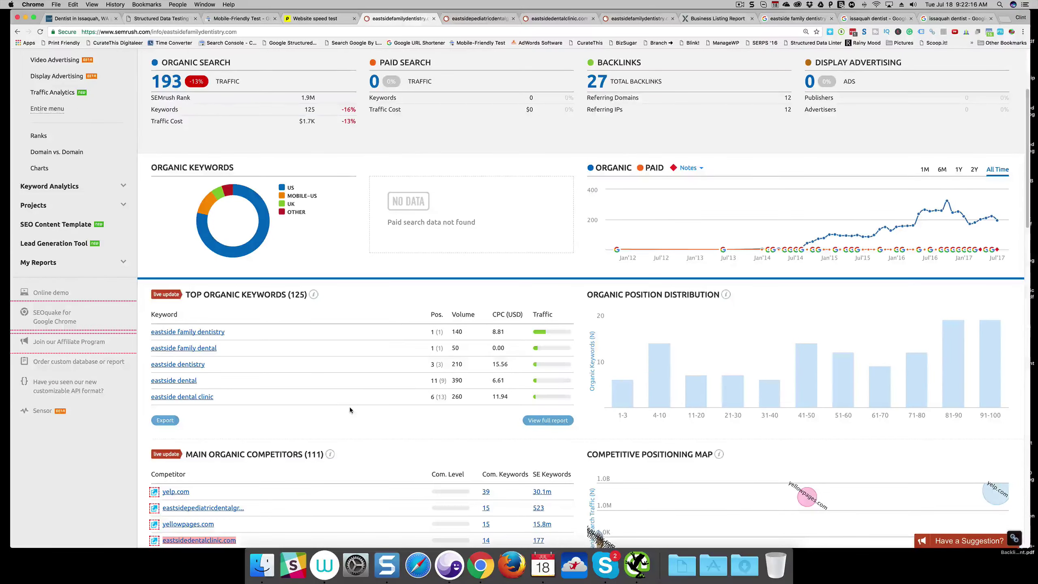
{"action": "scroll", "coordinate": [350, 407], "scroll_direction": "down", "scroll_amount": 10}
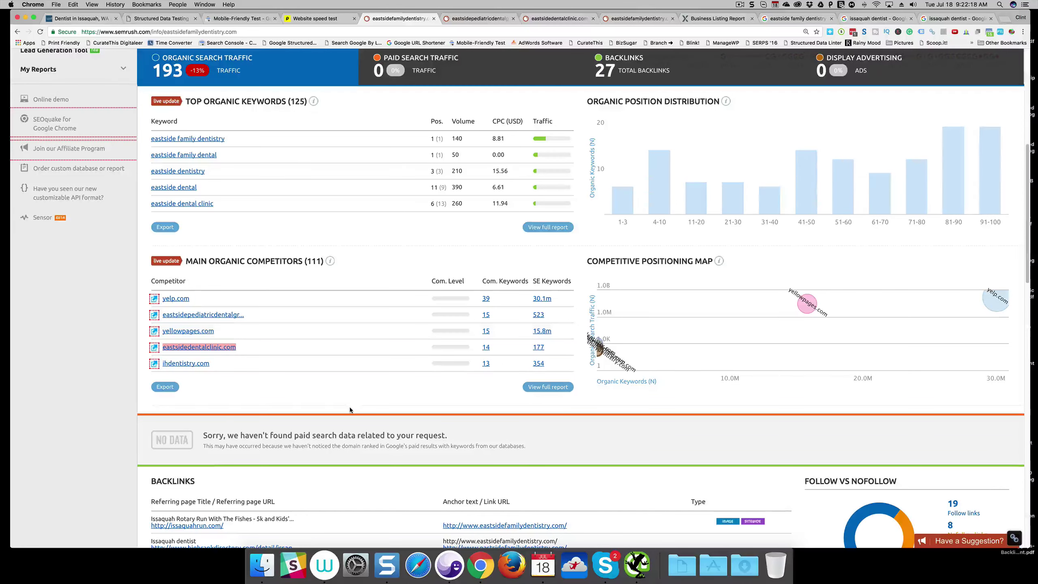
Review the competitor eastsidepediatricdentalgroup.com's domain overview, including its organic traffic, backlinks and top organic keywords
{"action": "left_click", "coordinate": [475, 19]}
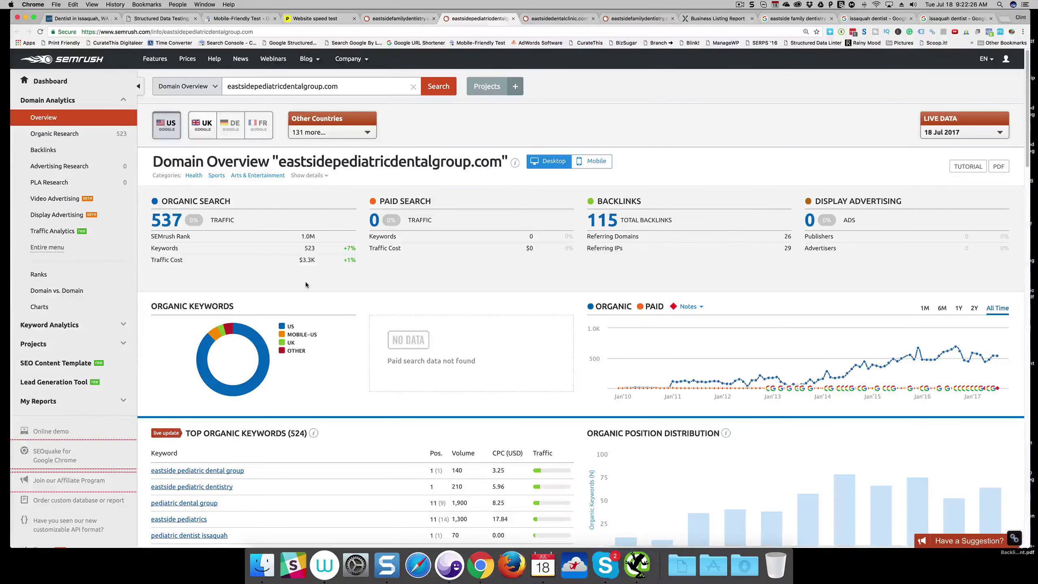
{"action": "scroll", "coordinate": [306, 284], "scroll_direction": "down", "scroll_amount": 1}
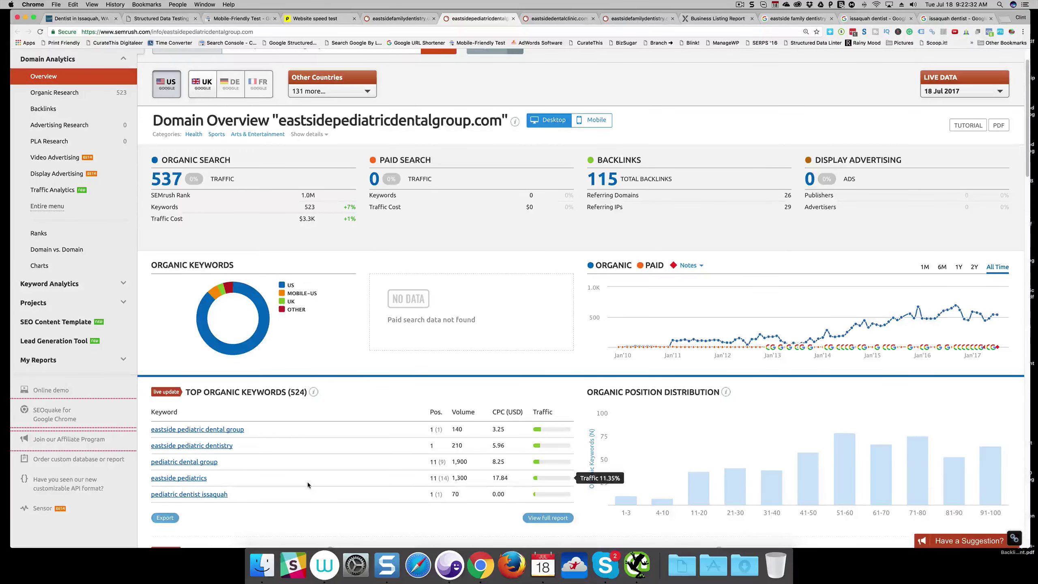
{"action": "scroll", "coordinate": [321, 434], "scroll_direction": "up", "scroll_amount": 1}
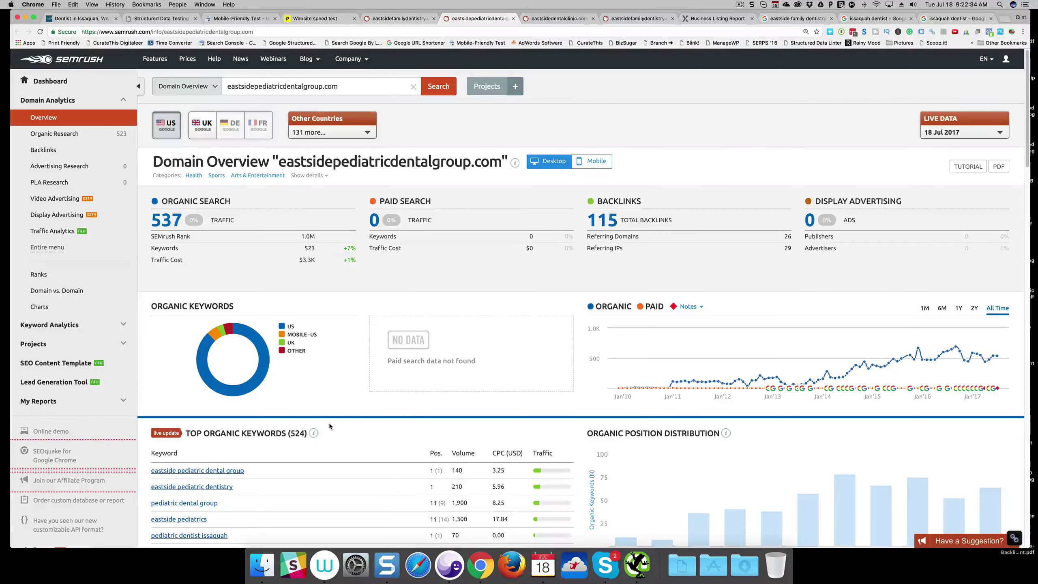
Review the competitor eastsidedentalclinic.com's domain overview, including its traffic trend, top organic keywords and main organic competitors
{"action": "left_click", "coordinate": [547, 19]}
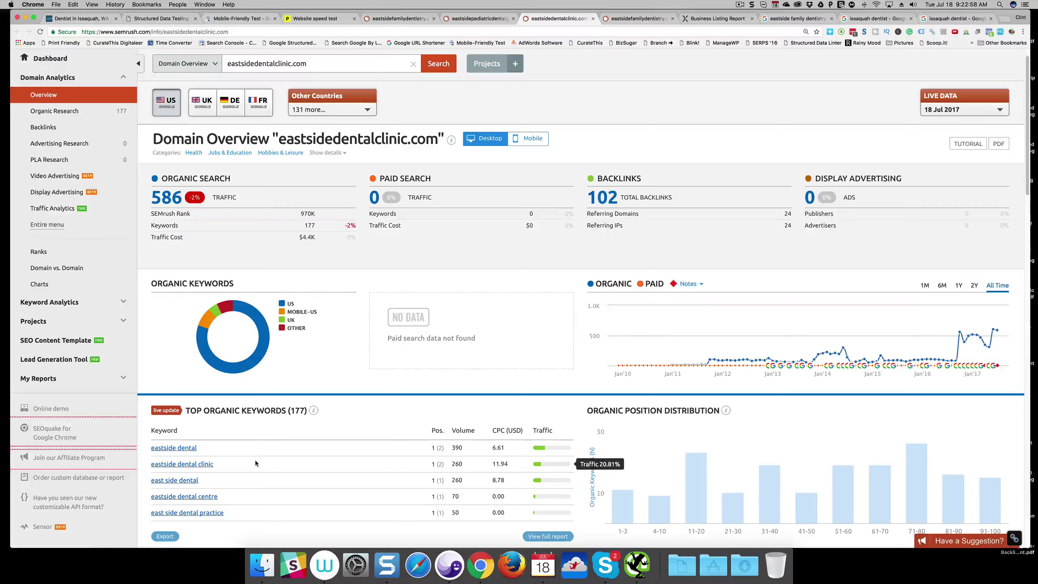
{"action": "scroll", "coordinate": [255, 463], "scroll_direction": "down", "scroll_amount": 3}
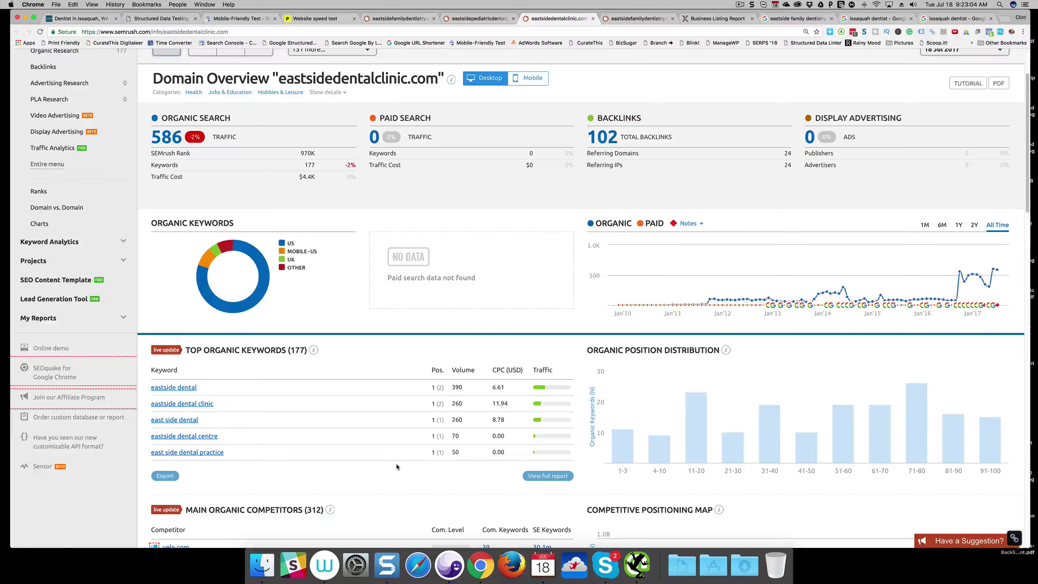
{"action": "scroll", "coordinate": [396, 465], "scroll_direction": "up", "scroll_amount": 4}
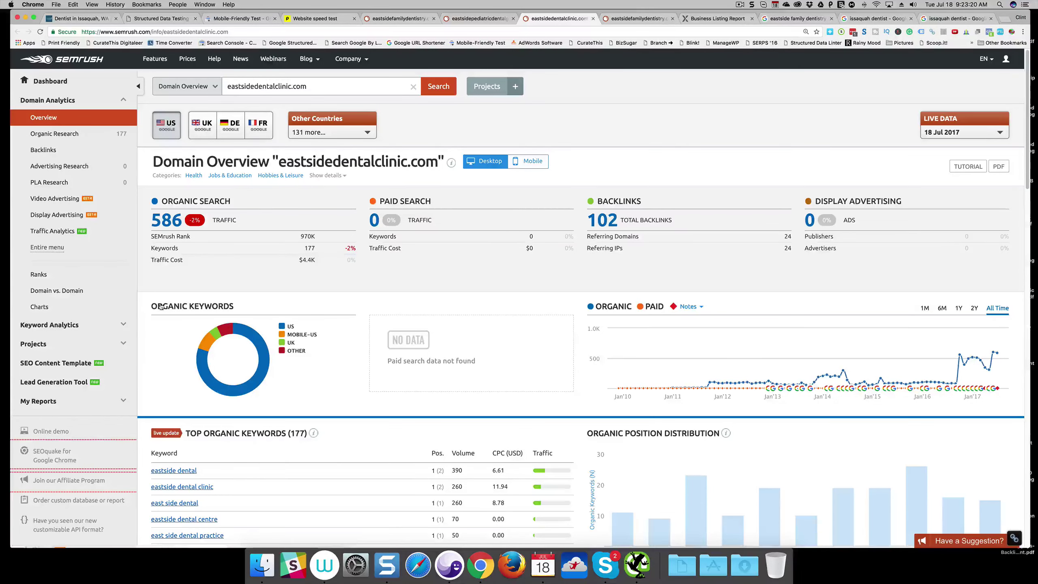
{"action": "scroll", "coordinate": [156, 309], "scroll_direction": "down", "scroll_amount": 3}
{"action": "scroll", "coordinate": [156, 309], "scroll_direction": "down", "scroll_amount": 4}
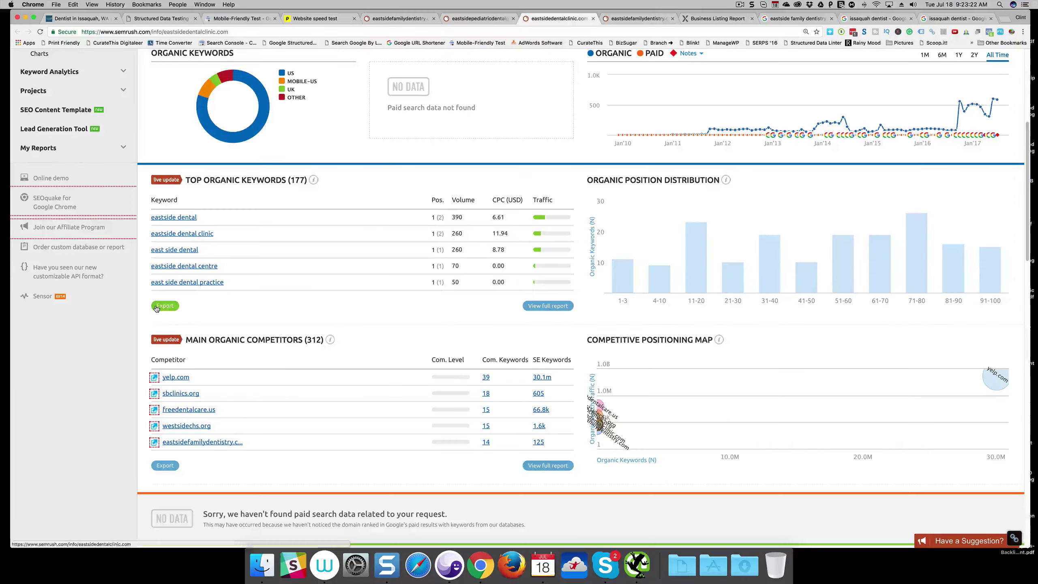
{"action": "scroll", "coordinate": [156, 308], "scroll_direction": "up", "scroll_amount": 7}
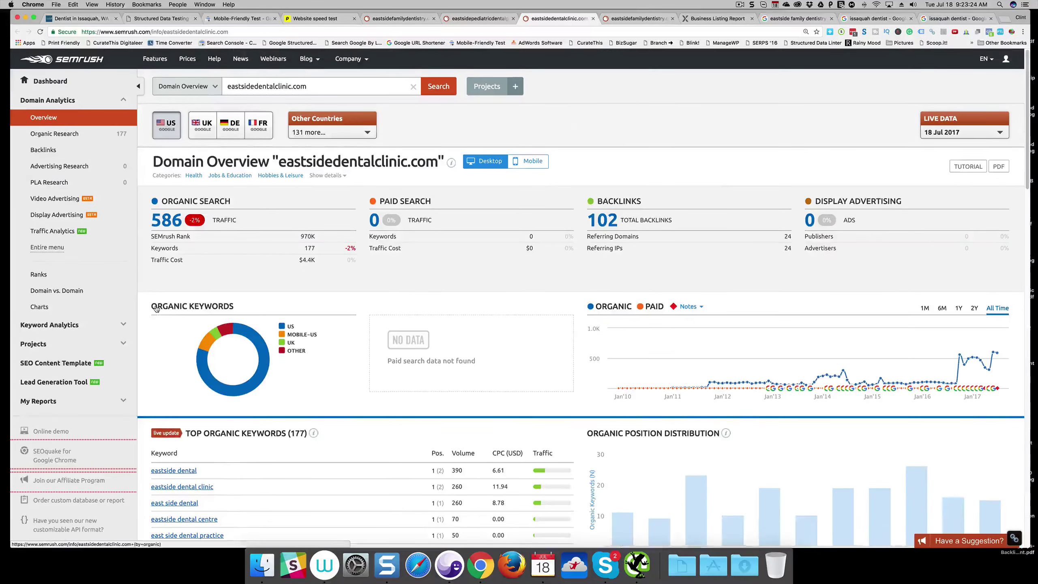
{"action": "scroll", "coordinate": [156, 309], "scroll_direction": "up", "scroll_amount": 1}
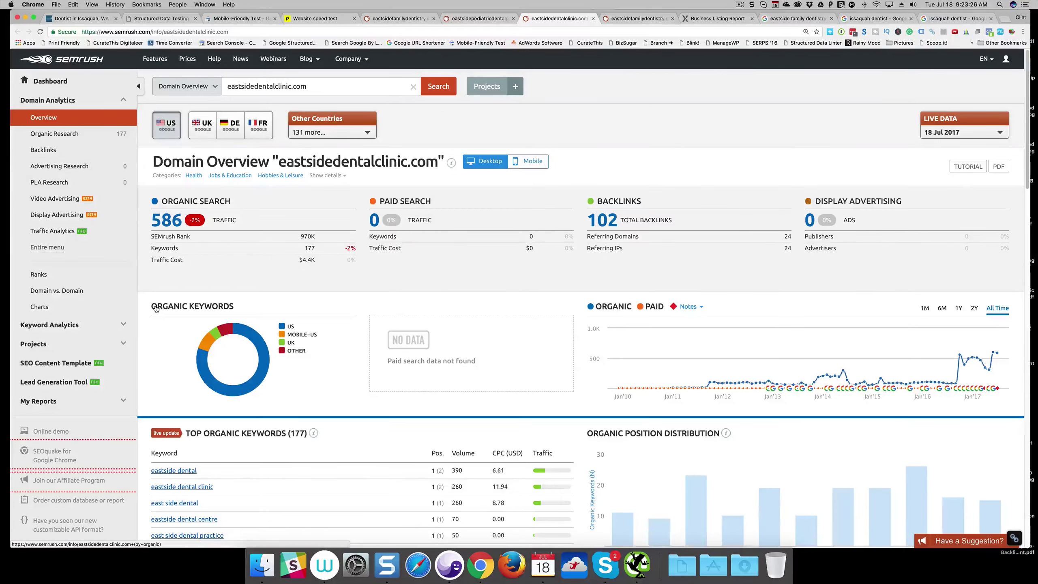
Return to eastsidefamilydentistry.com's domain overview, and review its organic search positions report with the traffic trend and keywords ranked by traffic
{"action": "left_click", "coordinate": [411, 20]}
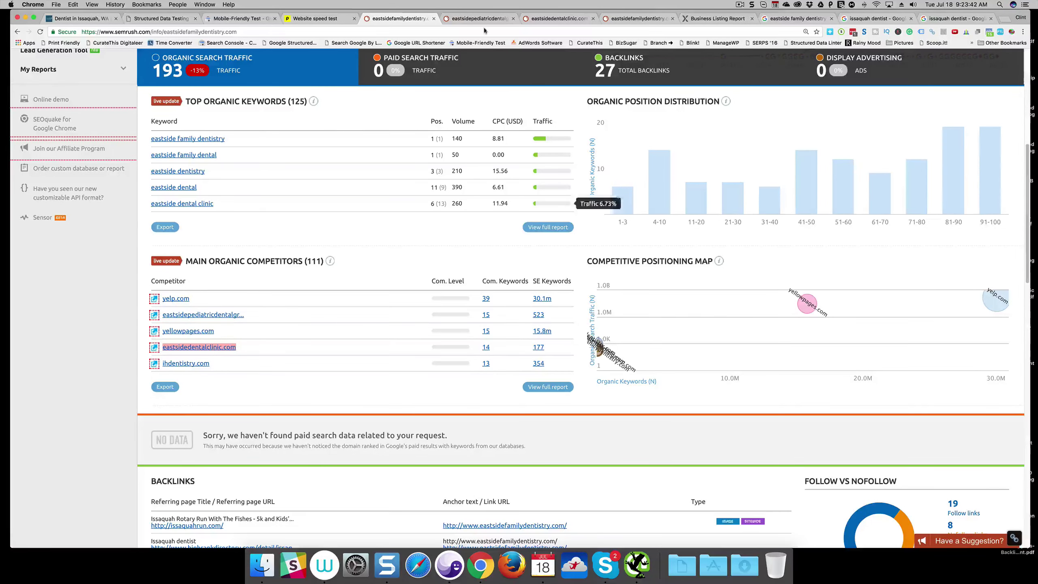
{"action": "left_click", "coordinate": [631, 16]}
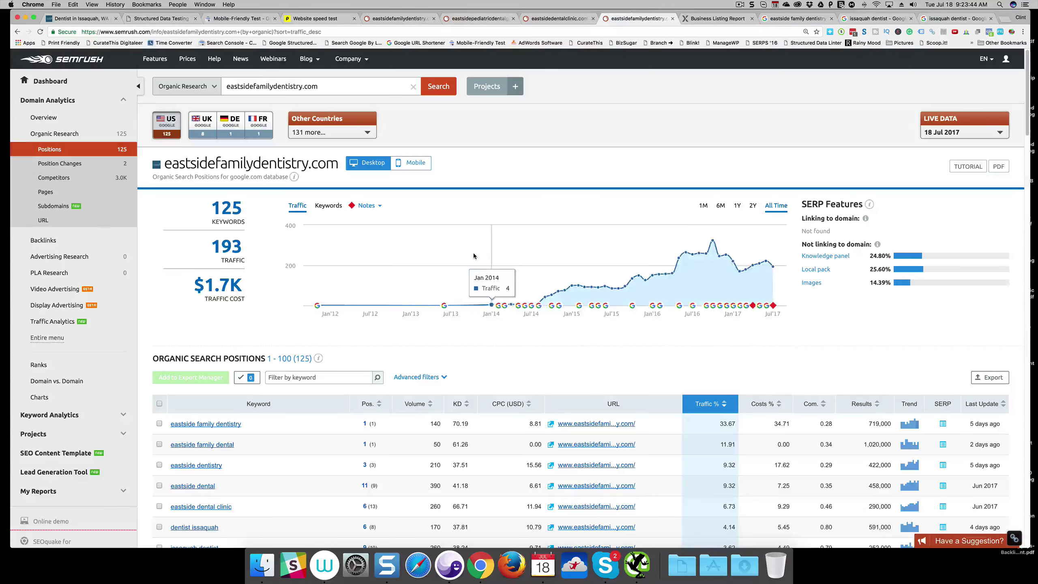
{"action": "scroll", "coordinate": [474, 254], "scroll_direction": "down", "scroll_amount": 5}
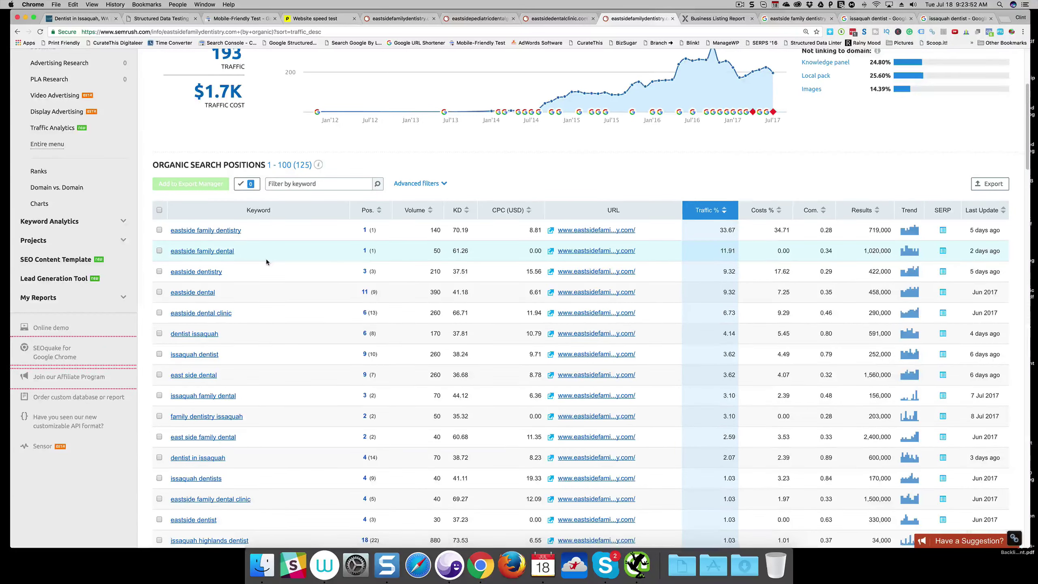
{"action": "scroll", "coordinate": [266, 259], "scroll_direction": "down", "scroll_amount": 1}
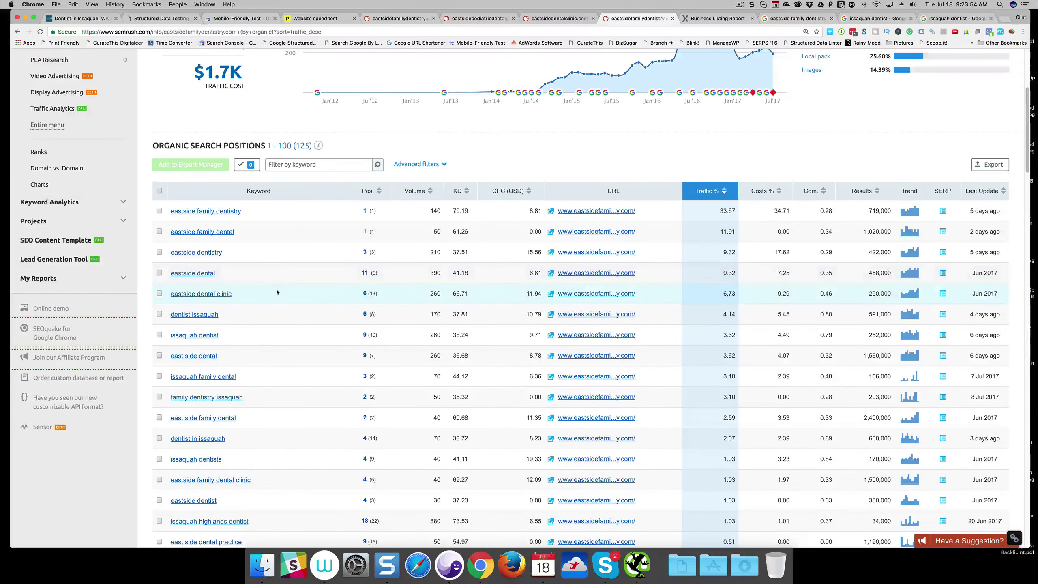
Sort eastsidefamilydentistry.com's organic search positions by volume, highest first, and review the keywords with their rankings
{"action": "left_click", "coordinate": [430, 194]}
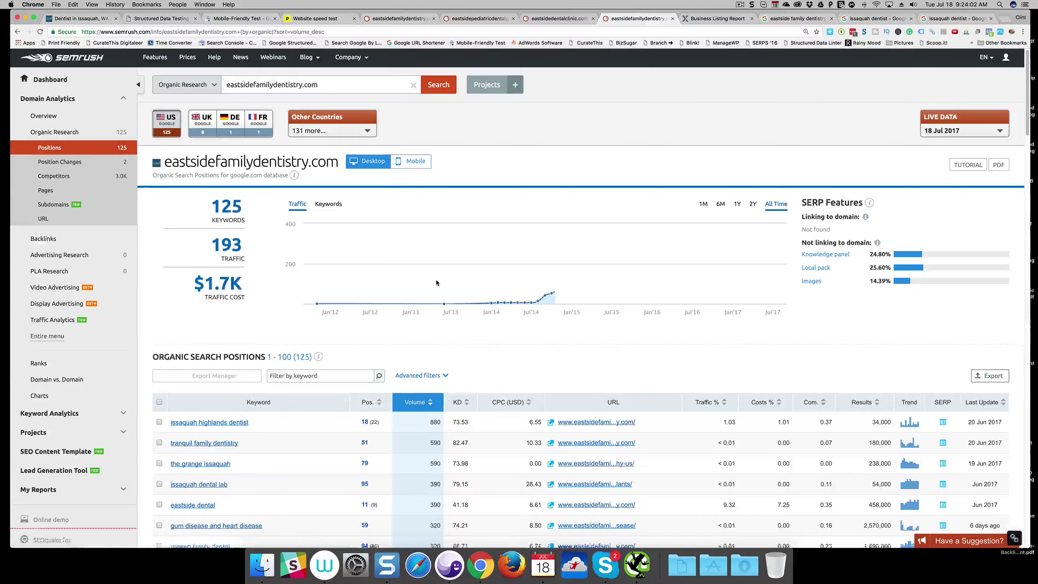
{"action": "scroll", "coordinate": [436, 279], "scroll_direction": "down", "scroll_amount": 5}
{"action": "scroll", "coordinate": [436, 280], "scroll_direction": "down", "scroll_amount": 1}
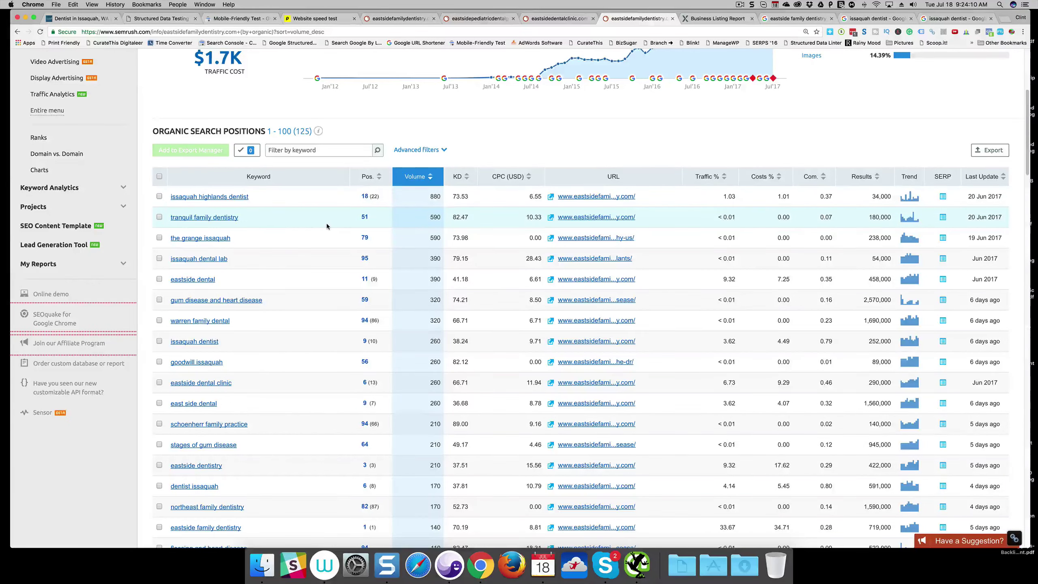
{"action": "scroll", "coordinate": [326, 224], "scroll_direction": "down", "scroll_amount": 1}
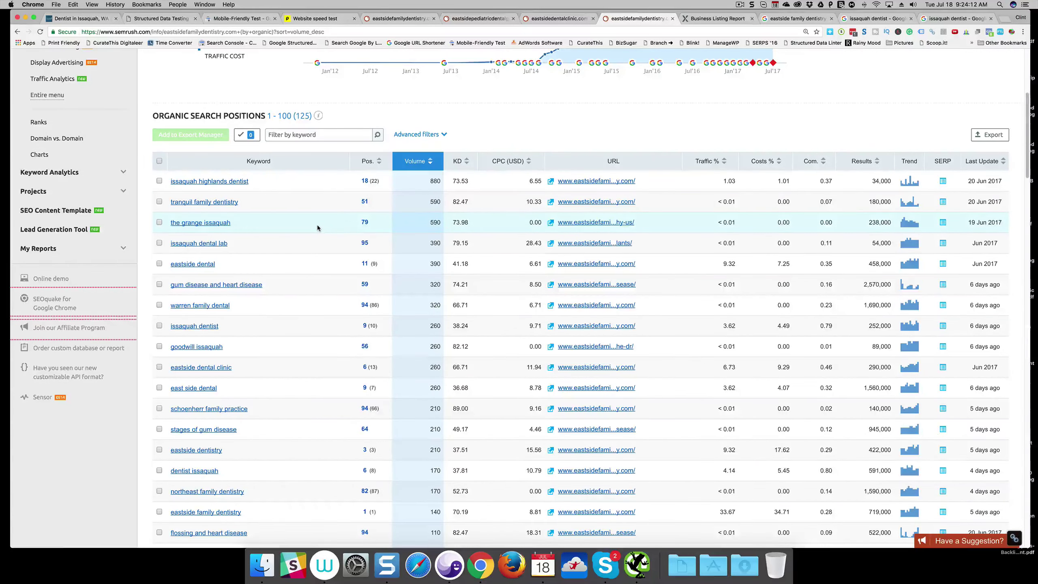
{"action": "scroll", "coordinate": [318, 226], "scroll_direction": "down", "scroll_amount": 1}
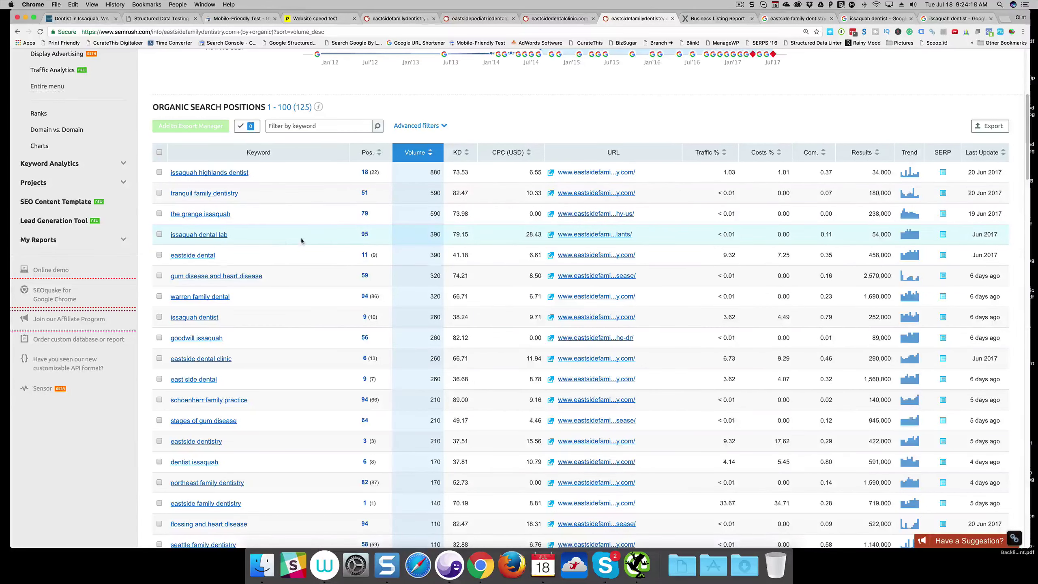
{"action": "scroll", "coordinate": [322, 240], "scroll_direction": "down", "scroll_amount": 2}
{"action": "scroll", "coordinate": [321, 238], "scroll_direction": "down", "scroll_amount": 1}
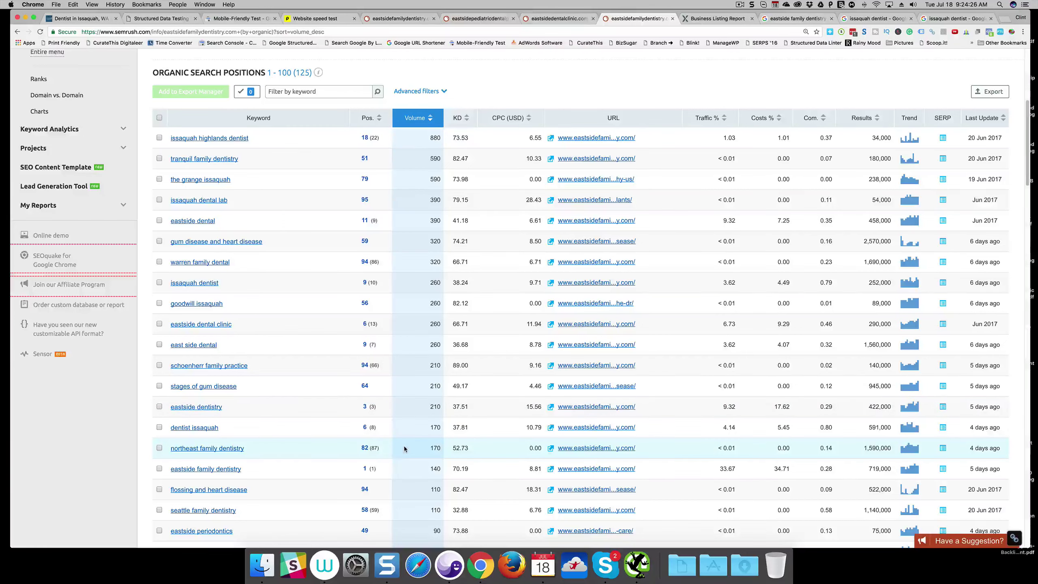
{"action": "scroll", "coordinate": [408, 382], "scroll_direction": "down", "scroll_amount": 1}
{"action": "scroll", "coordinate": [408, 381], "scroll_direction": "down", "scroll_amount": 1}
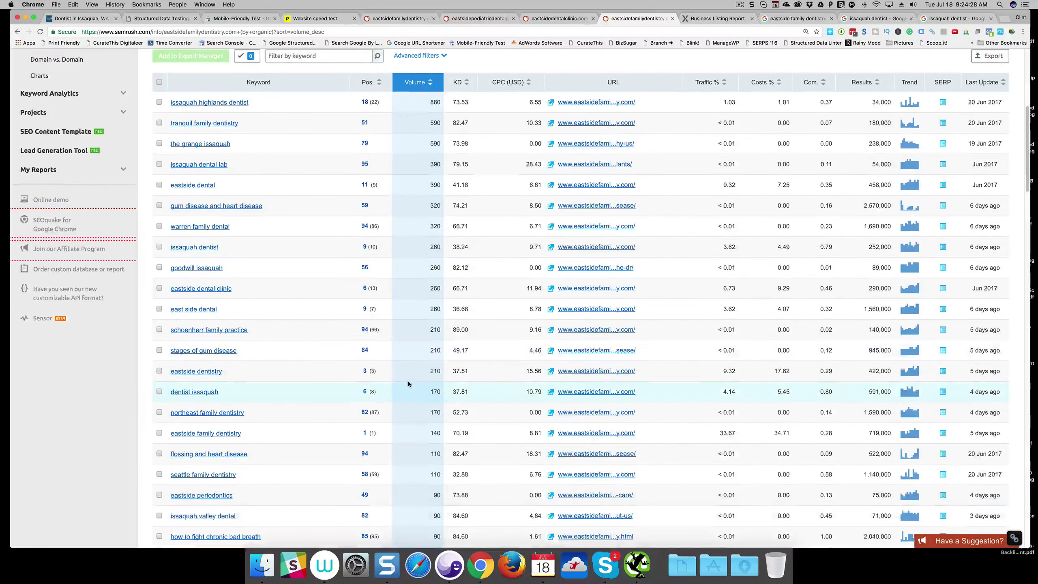
{"action": "scroll", "coordinate": [408, 381], "scroll_direction": "down", "scroll_amount": 5}
{"action": "scroll", "coordinate": [409, 381], "scroll_direction": "up", "scroll_amount": 5}
{"action": "scroll", "coordinate": [408, 381], "scroll_direction": "up", "scroll_amount": 10}
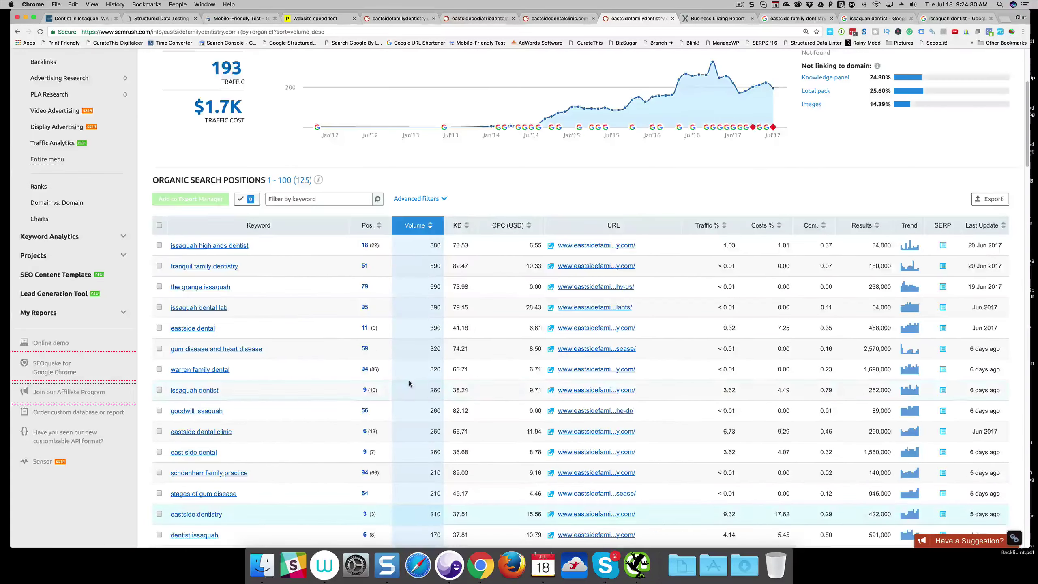
Review the Yext business listing report for Eastside Family Dentistry, checking business name, address, phone and status across all directories
{"action": "left_click", "coordinate": [710, 21]}
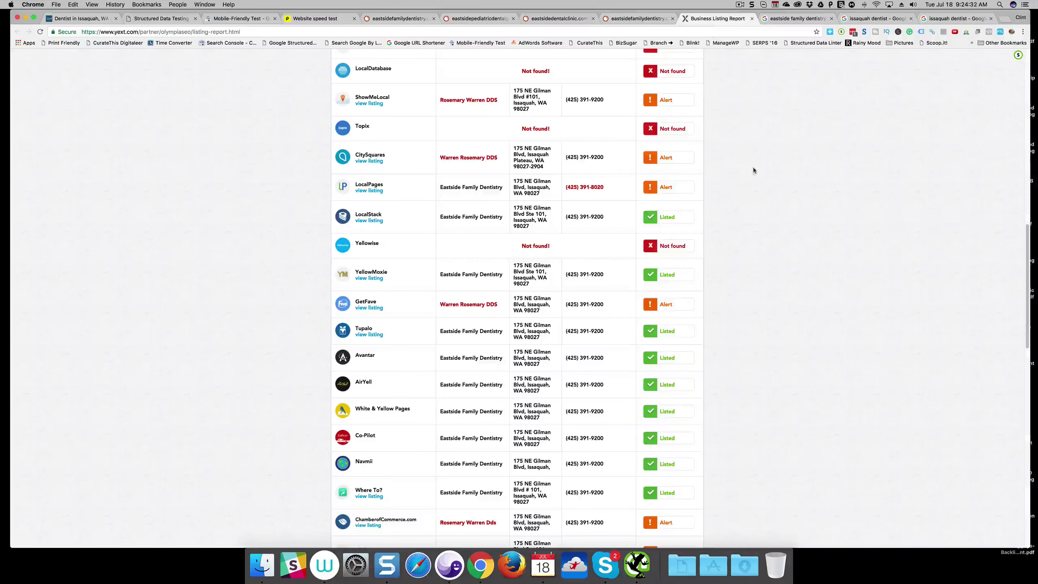
{"action": "scroll", "coordinate": [815, 356], "scroll_direction": "up", "scroll_amount": 1}
{"action": "scroll", "coordinate": [815, 359], "scroll_direction": "up", "scroll_amount": 6}
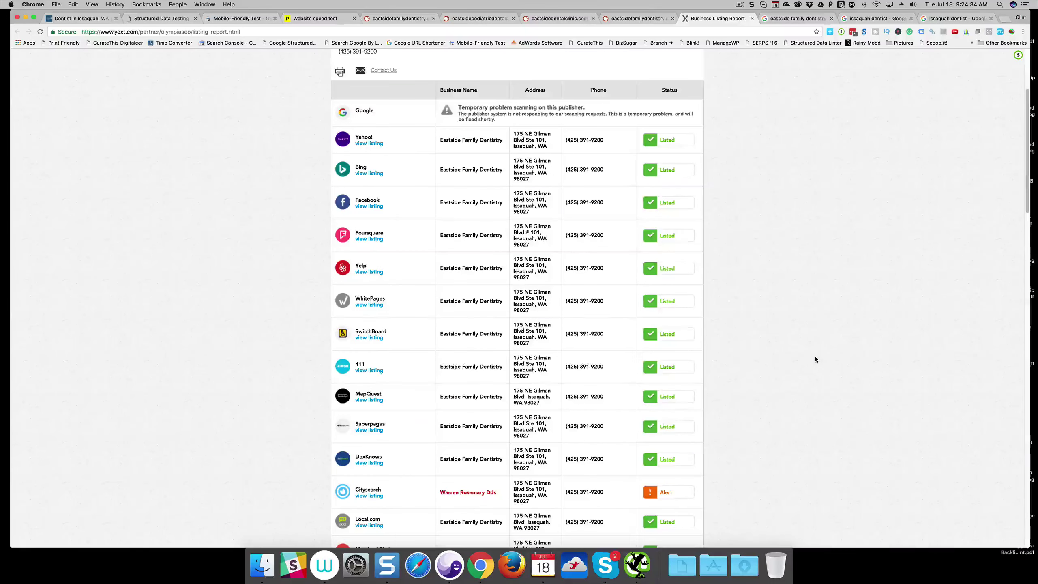
{"action": "scroll", "coordinate": [816, 359], "scroll_direction": "down", "scroll_amount": 6}
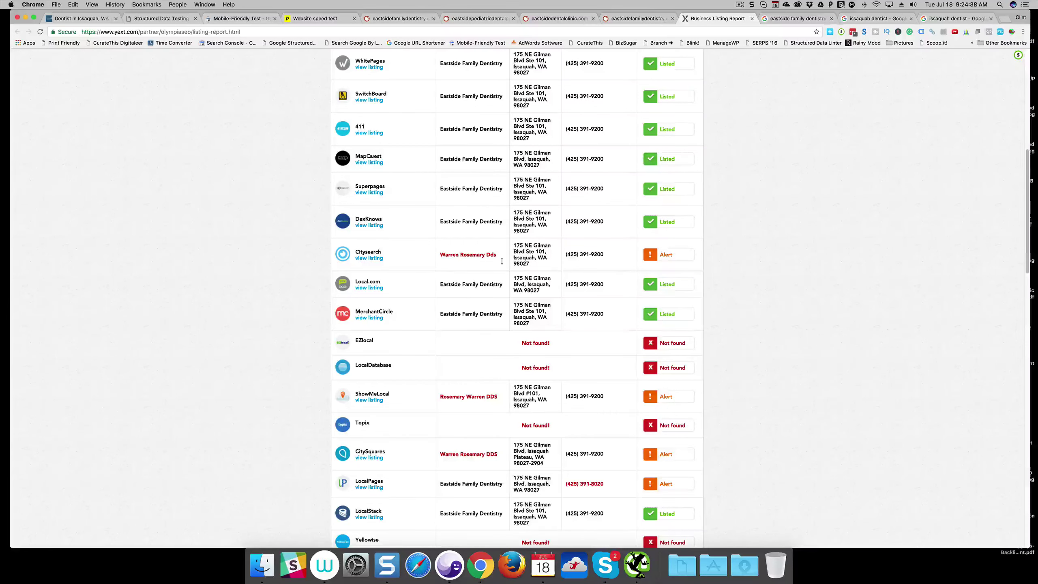
{"action": "scroll", "coordinate": [795, 338], "scroll_direction": "down", "scroll_amount": 7}
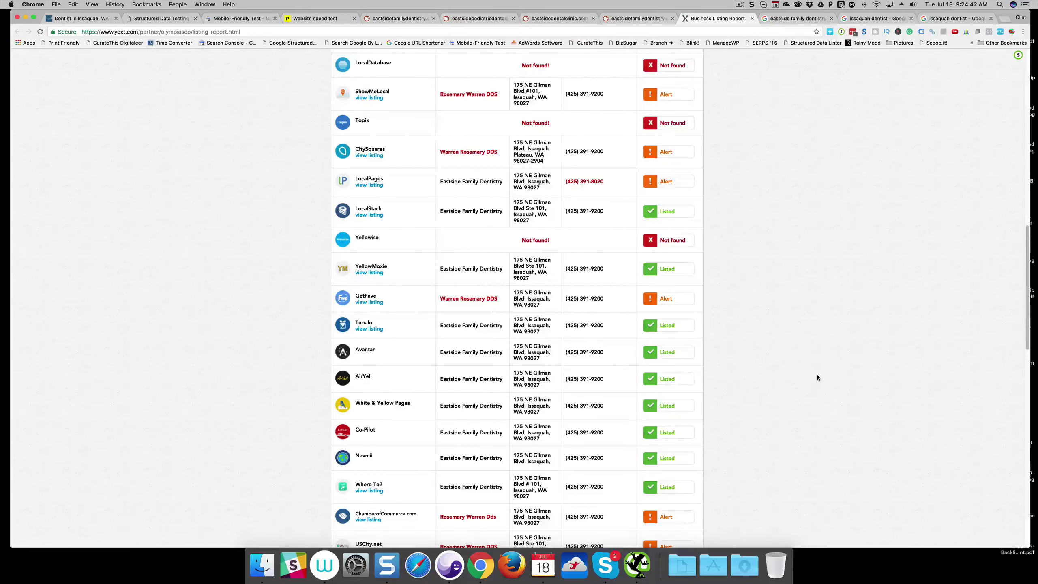
{"action": "scroll", "coordinate": [817, 377], "scroll_direction": "down", "scroll_amount": 7}
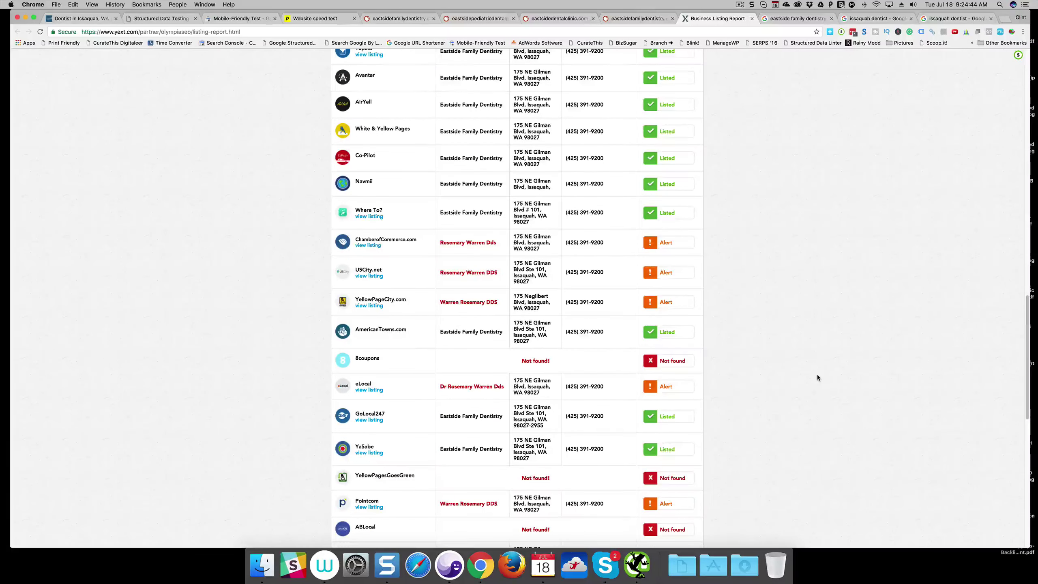
{"action": "scroll", "coordinate": [818, 377], "scroll_direction": "down", "scroll_amount": 6}
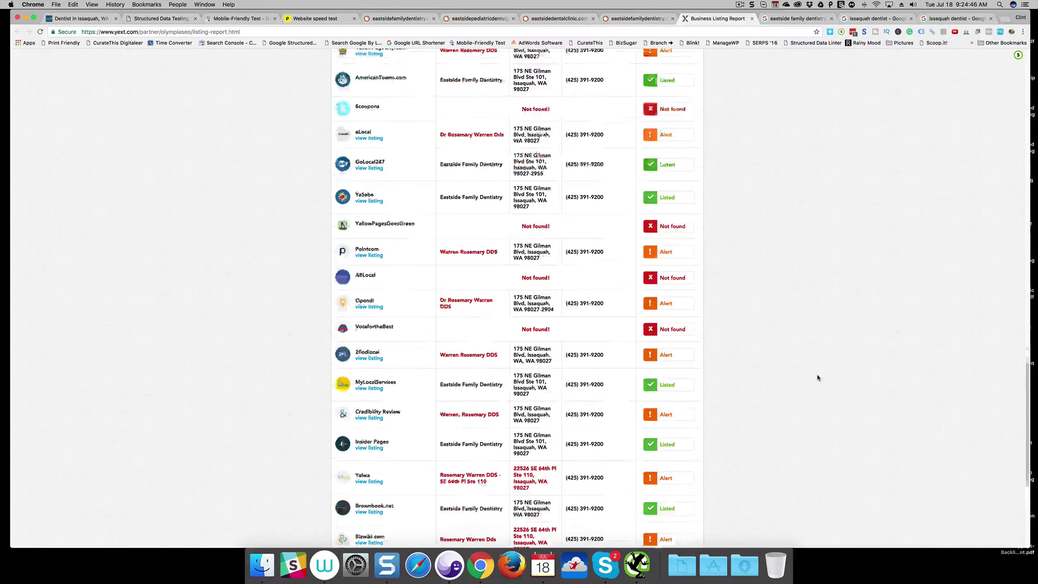
{"action": "scroll", "coordinate": [818, 375], "scroll_direction": "down", "scroll_amount": 6}
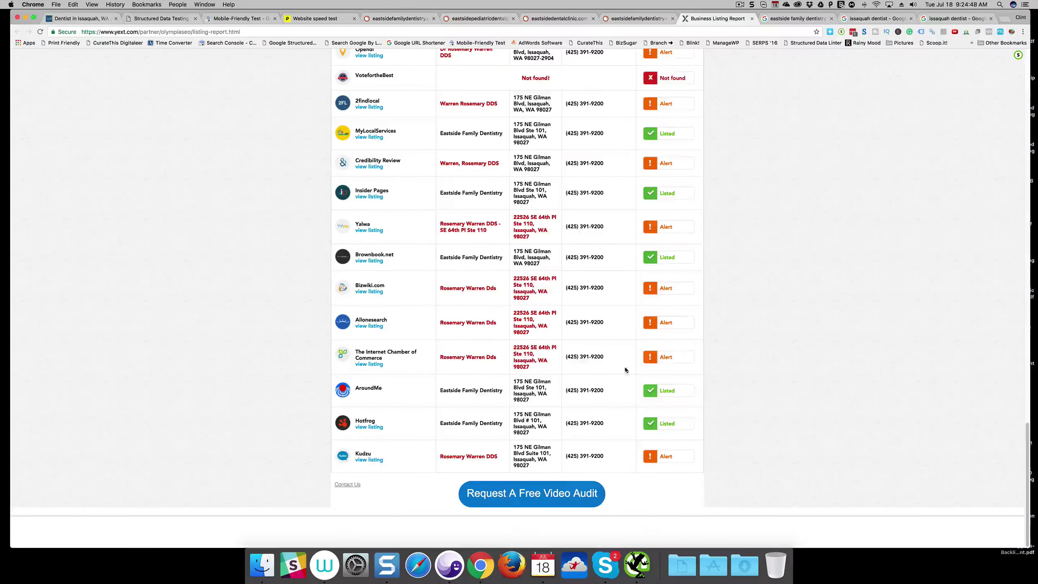
{"action": "scroll", "coordinate": [783, 370], "scroll_direction": "up", "scroll_amount": 20}
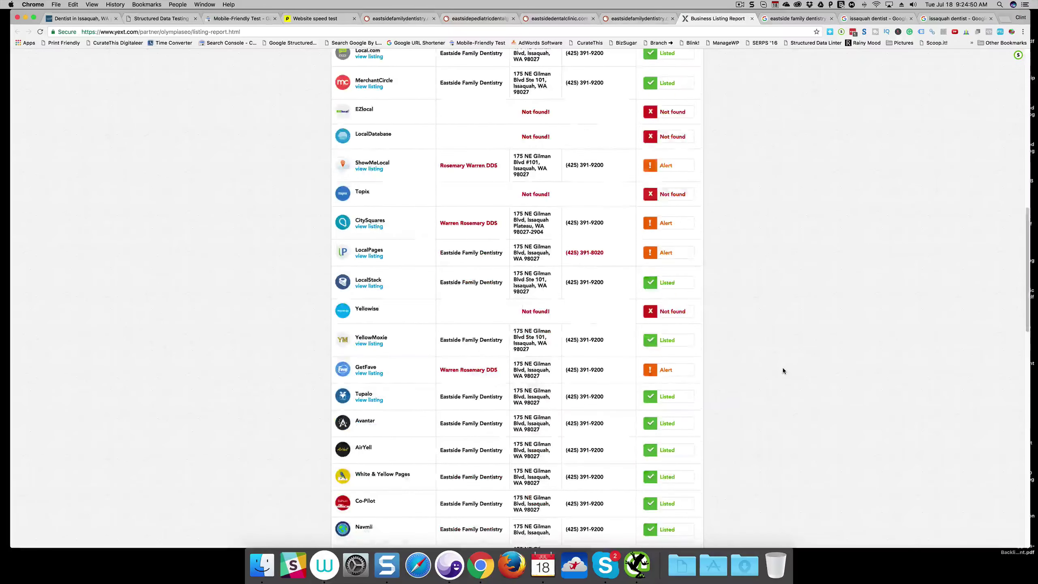
{"action": "scroll", "coordinate": [783, 368], "scroll_direction": "up", "scroll_amount": 15}
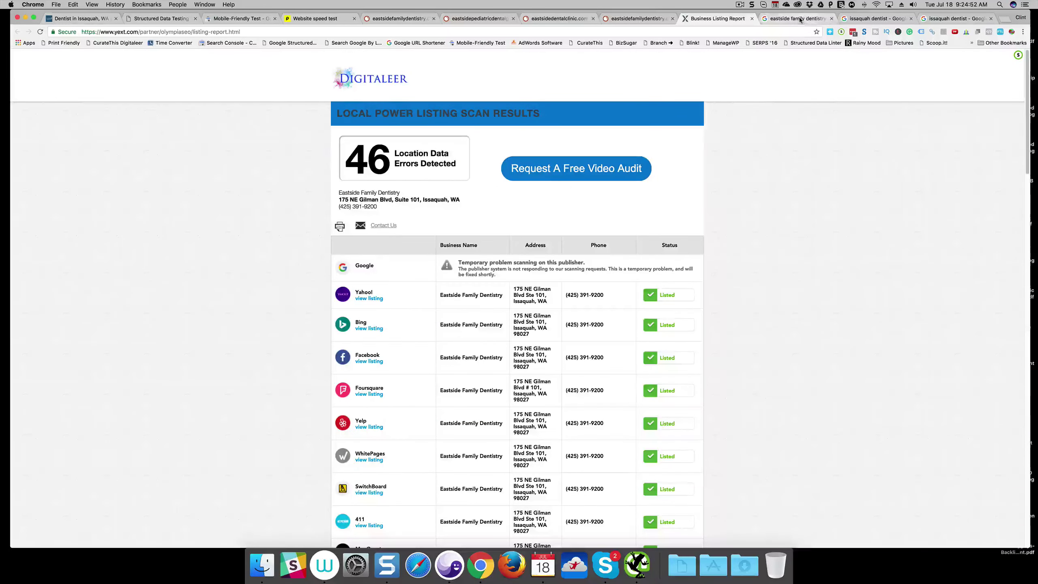
Review the Google results for "eastside family dentistry", including the business profile, review sites and related searches
{"action": "left_click", "coordinate": [799, 19]}
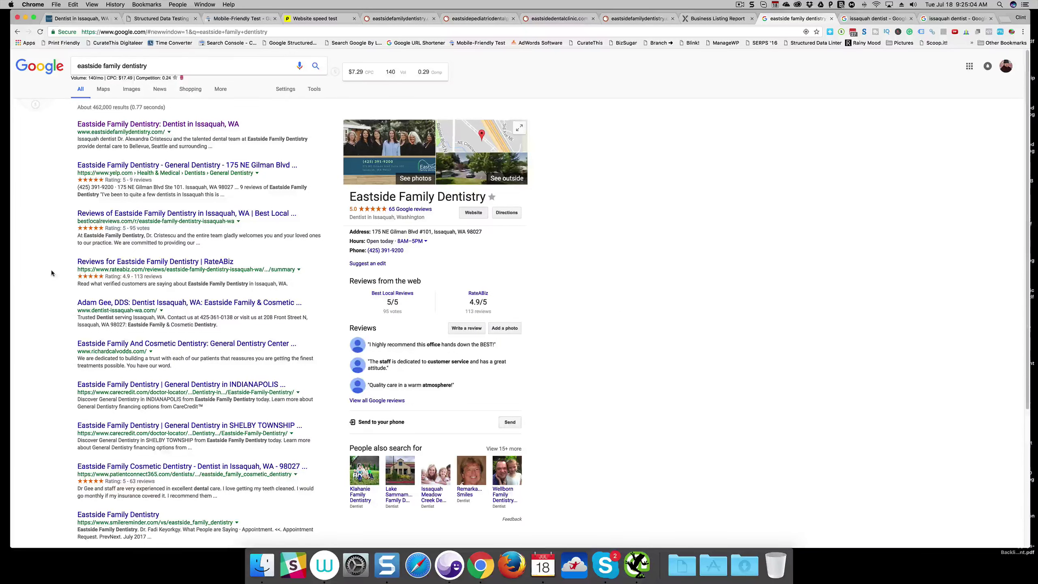
{"action": "scroll", "coordinate": [57, 285], "scroll_direction": "down", "scroll_amount": 4}
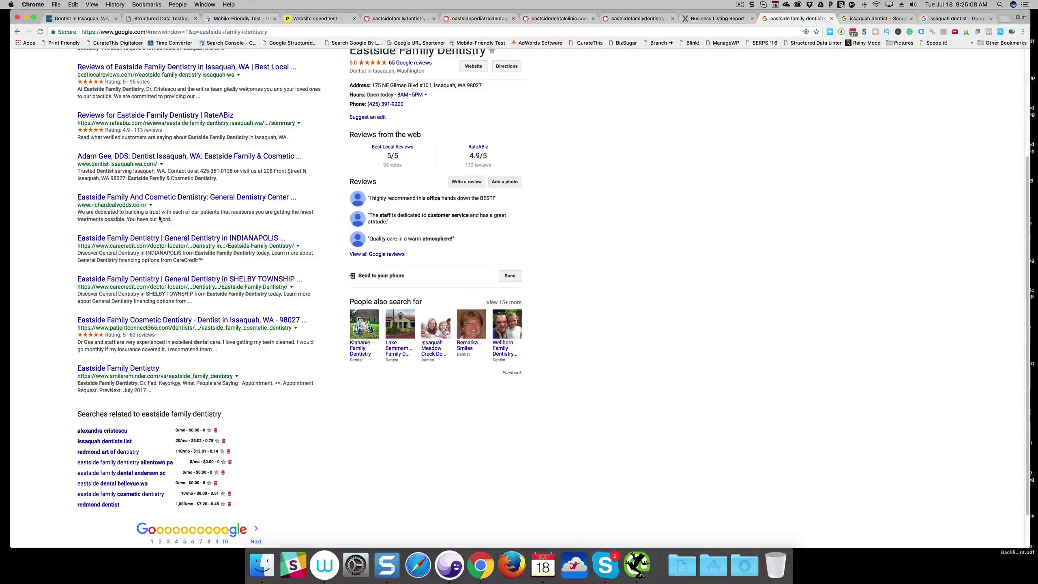
{"action": "scroll", "coordinate": [690, 340], "scroll_direction": "up", "scroll_amount": 4}
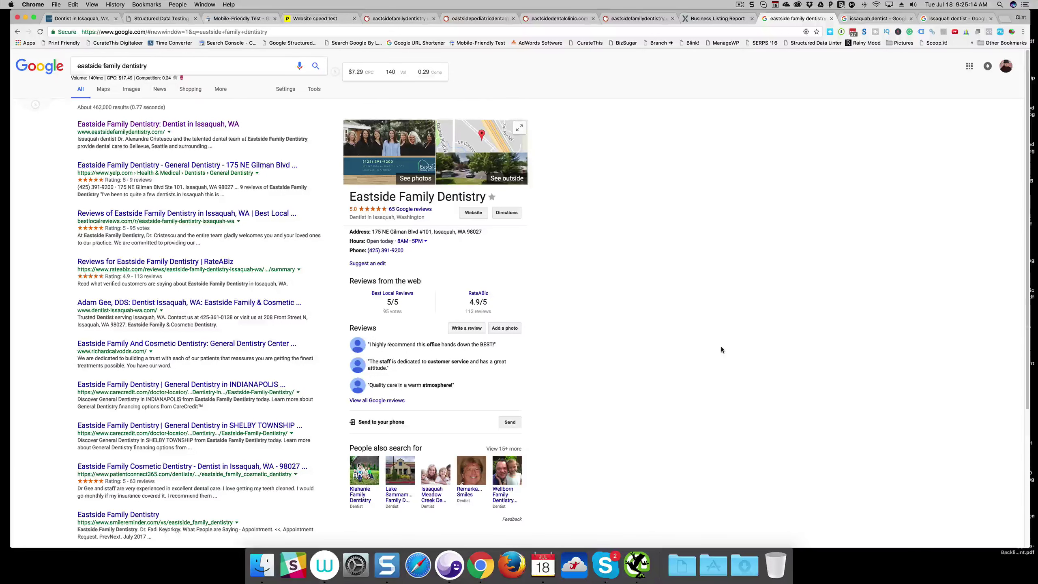
Search Google for "digitaleer" and review its branded results, social profiles and business profile down to the end of the page
{"action": "left_click", "coordinate": [157, 68]}
{"action": "key", "text": "super+a"}
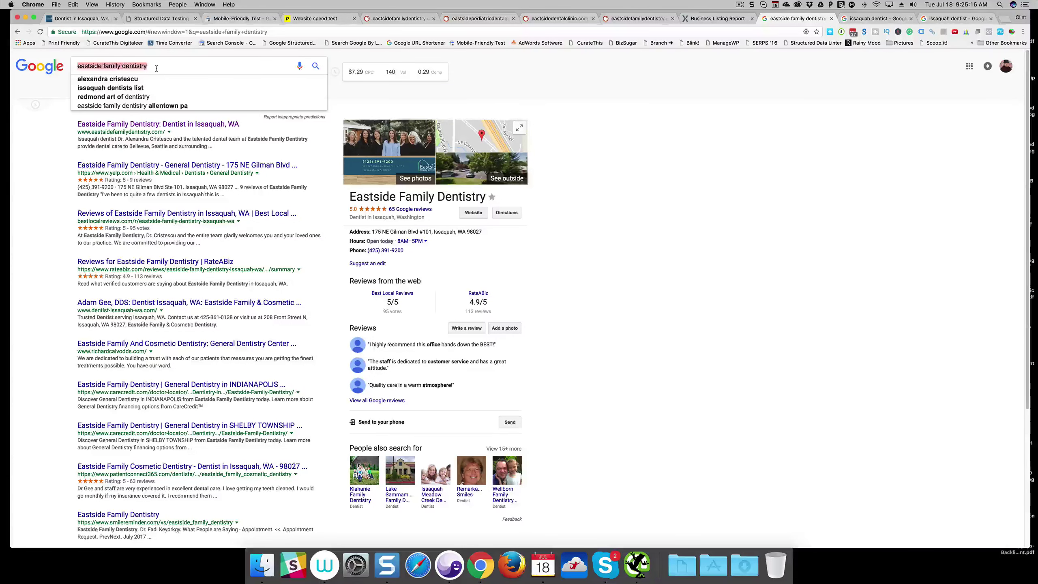
{"action": "type", "text": "digt"}
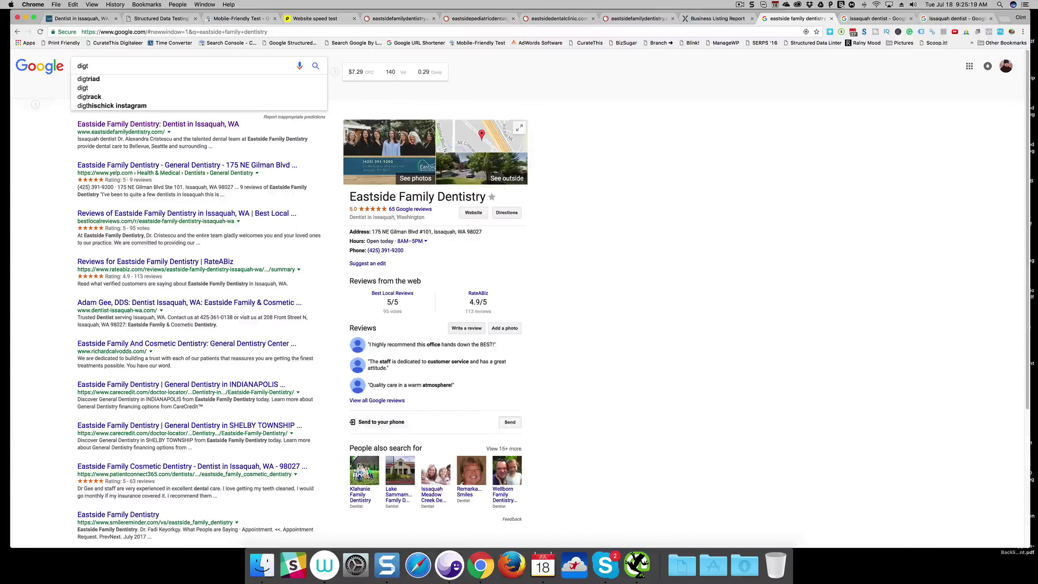
{"action": "key", "text": "BackSpace"}
{"action": "type", "text": "italeer"}
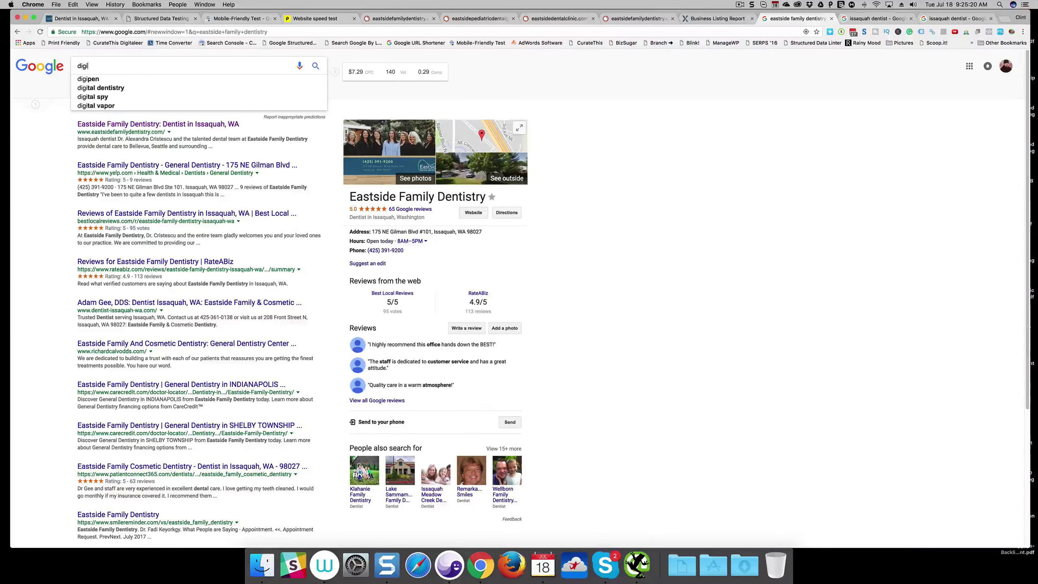
{"action": "key", "text": "Return"}
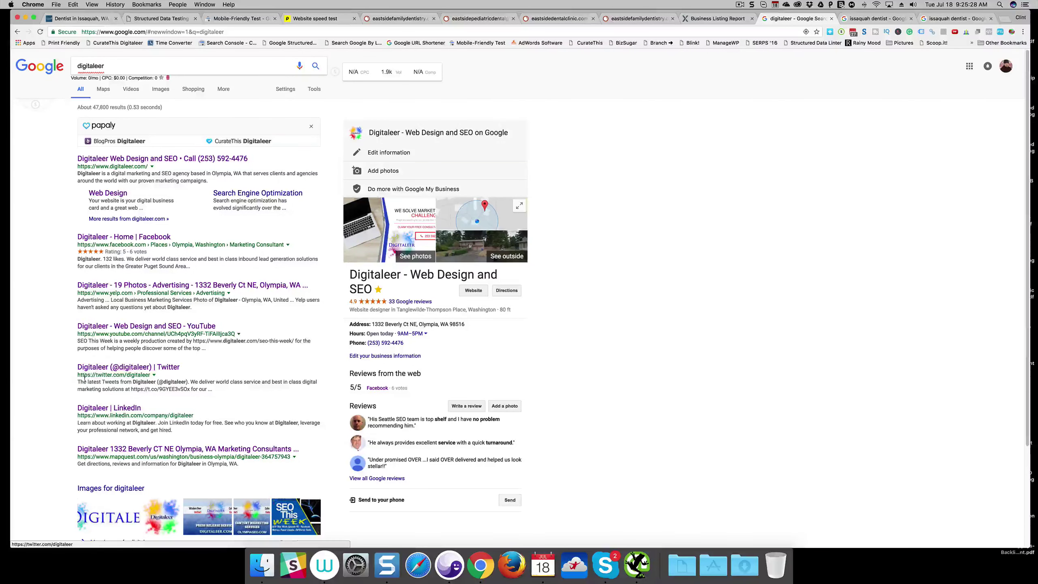
{"action": "scroll", "coordinate": [47, 415], "scroll_direction": "down", "scroll_amount": 3}
{"action": "scroll", "coordinate": [47, 412], "scroll_direction": "down", "scroll_amount": 2}
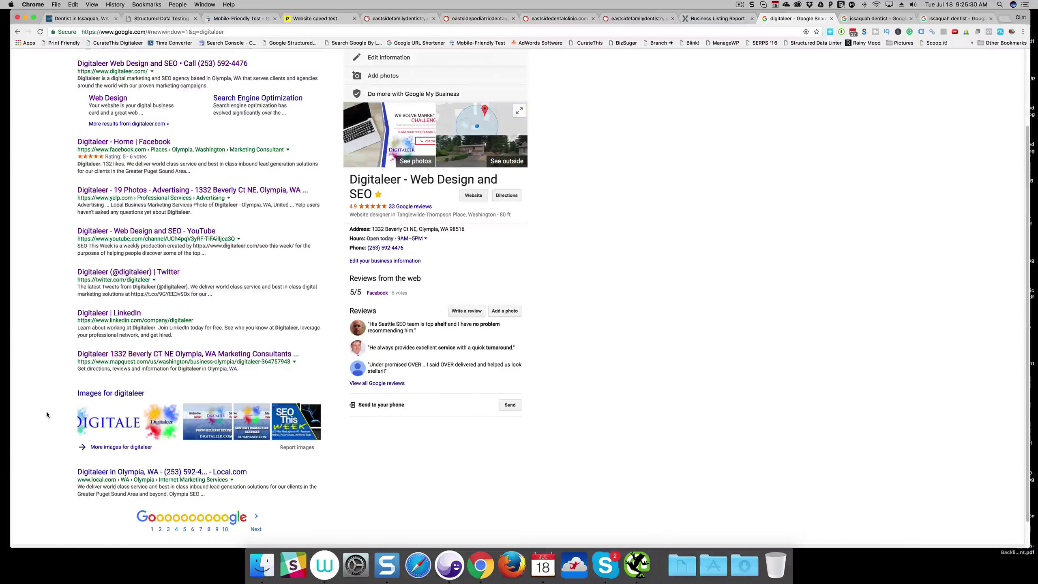
{"action": "scroll", "coordinate": [47, 411], "scroll_direction": "down", "scroll_amount": 2}
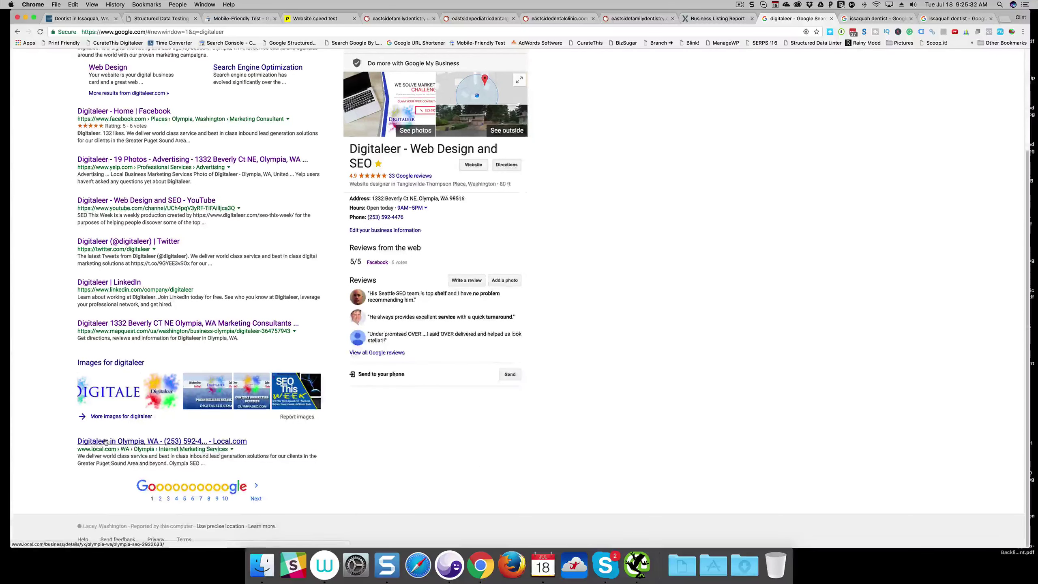
{"action": "scroll", "coordinate": [42, 329], "scroll_direction": "up", "scroll_amount": 7}
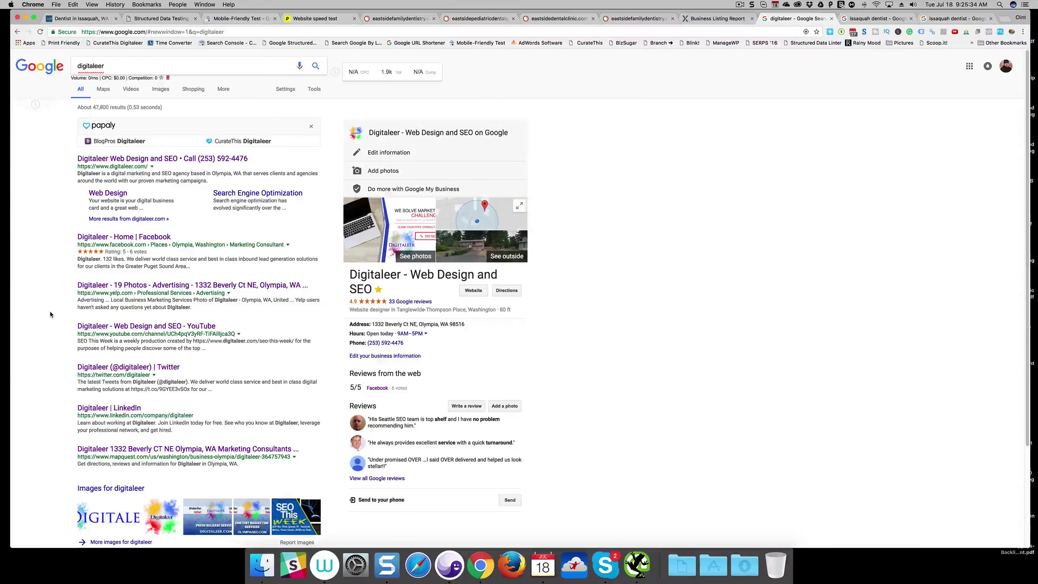
{"action": "scroll", "coordinate": [50, 312], "scroll_direction": "down", "scroll_amount": 7}
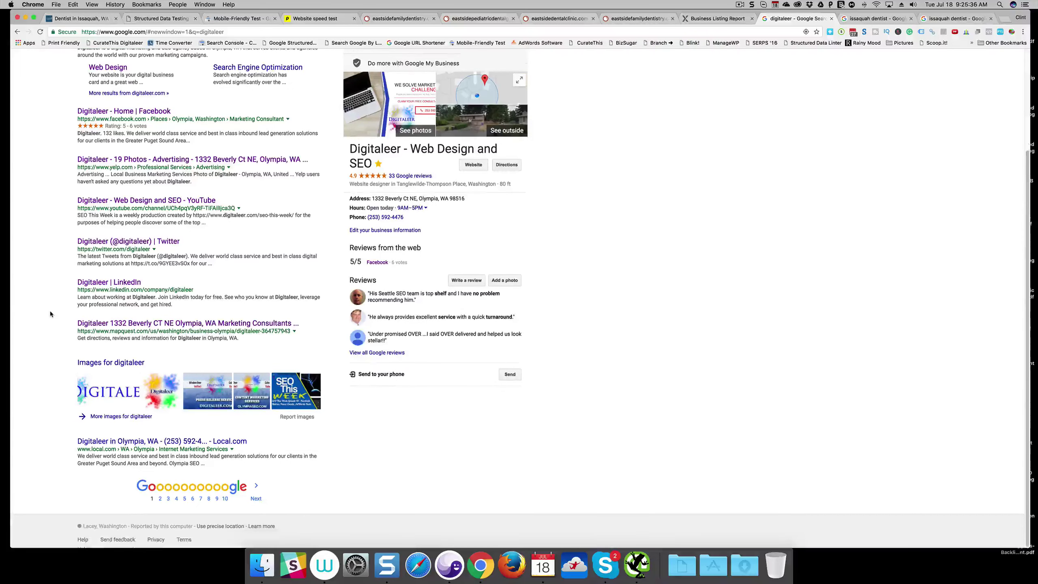
{"action": "scroll", "coordinate": [50, 311], "scroll_direction": "up", "scroll_amount": 6}
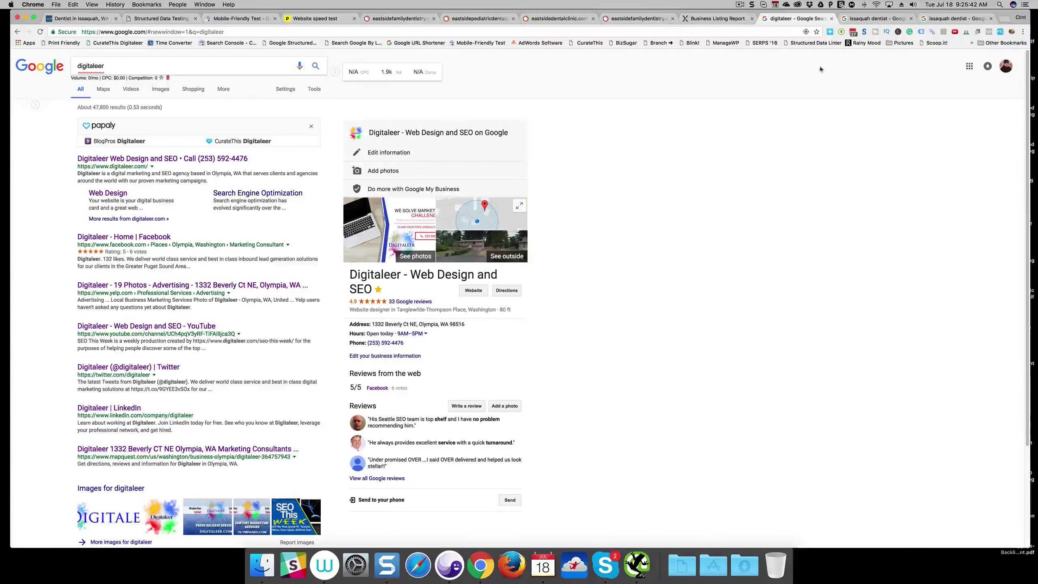
Review the Google results for "issaquah dentist", covering the ads, the local map listings and the first organic results
{"action": "left_click", "coordinate": [889, 20]}
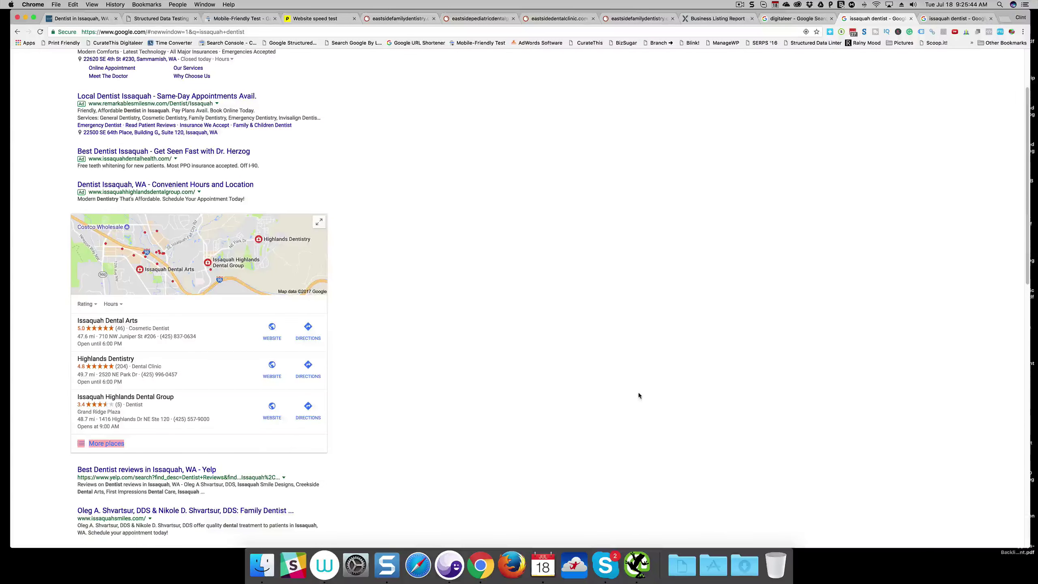
{"action": "scroll", "coordinate": [639, 395], "scroll_direction": "up", "scroll_amount": 3}
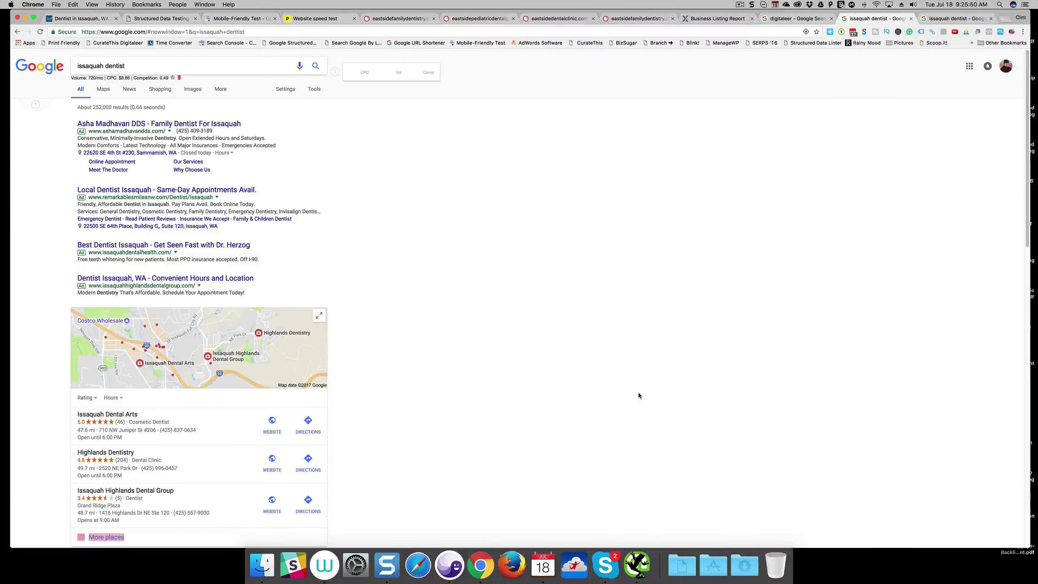
{"action": "scroll", "coordinate": [639, 396], "scroll_direction": "down", "scroll_amount": 1}
{"action": "scroll", "coordinate": [640, 394], "scroll_direction": "down", "scroll_amount": 3}
{"action": "scroll", "coordinate": [639, 394], "scroll_direction": "up", "scroll_amount": 3}
{"action": "scroll", "coordinate": [528, 382], "scroll_direction": "down", "scroll_amount": 4}
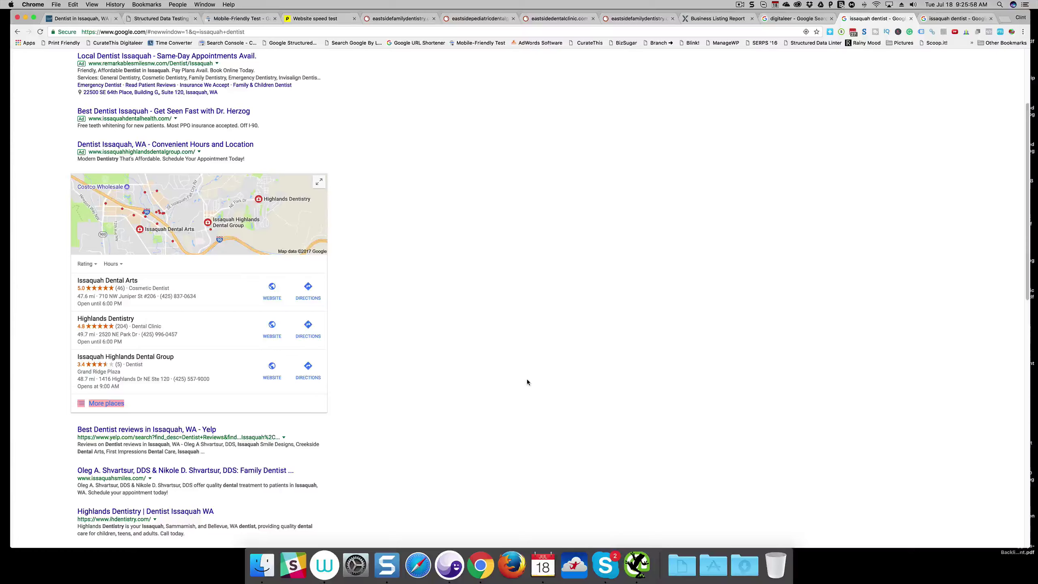
Review the organic Google results for "issaquah dentist" to find where Eastside Family Dentistry ranks on the page
{"action": "scroll", "coordinate": [527, 382], "scroll_direction": "down", "scroll_amount": 4}
{"action": "scroll", "coordinate": [528, 382], "scroll_direction": "down", "scroll_amount": 3}
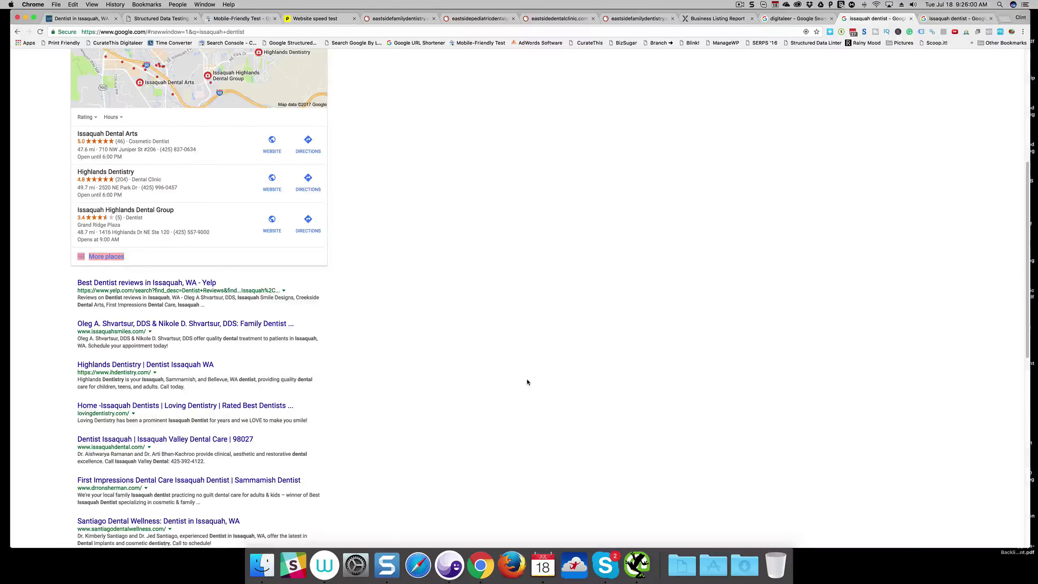
{"action": "scroll", "coordinate": [527, 382], "scroll_direction": "down", "scroll_amount": 4}
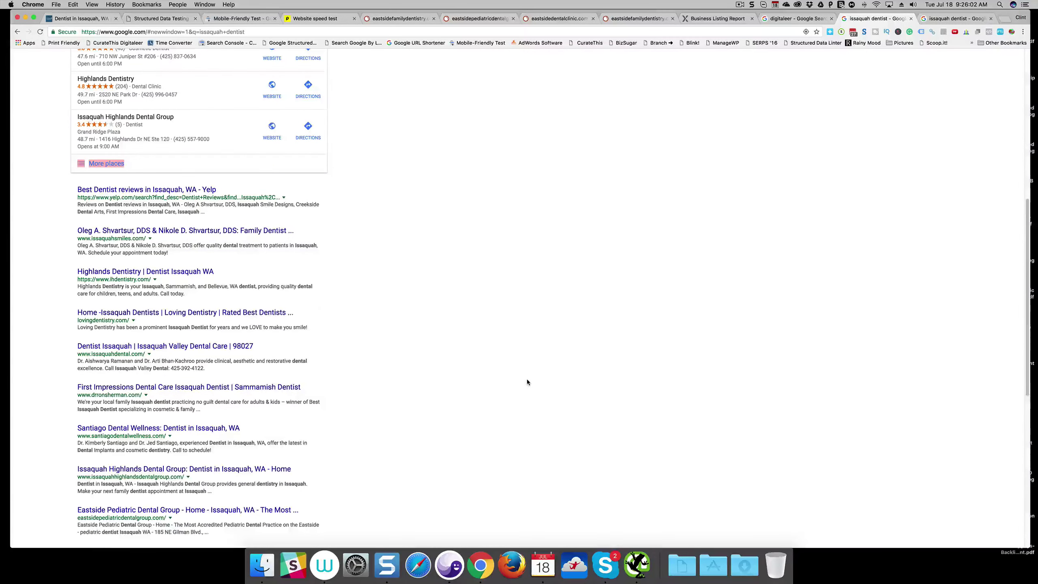
{"action": "scroll", "coordinate": [527, 382], "scroll_direction": "down", "scroll_amount": 3}
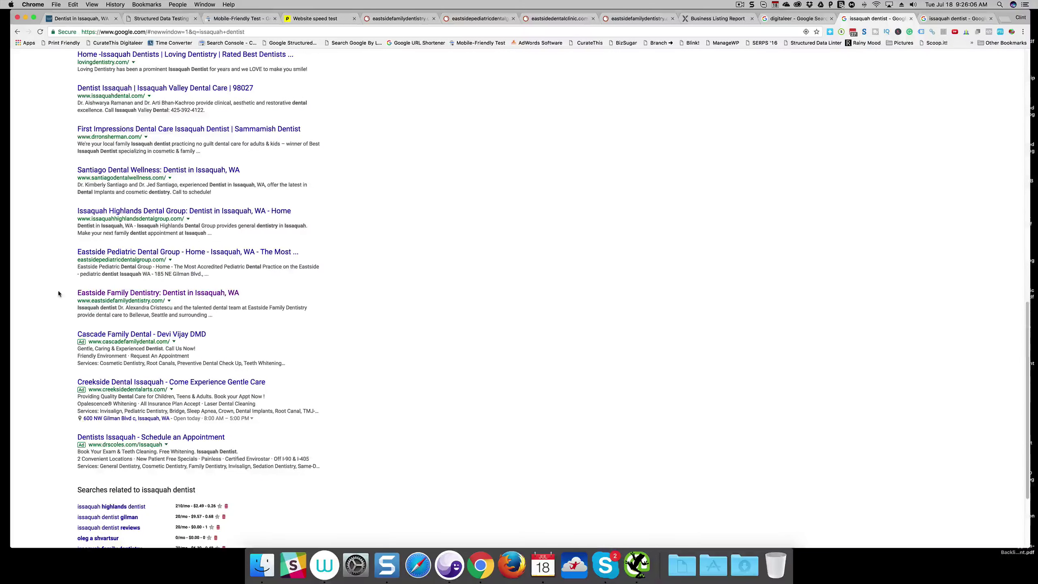
{"action": "scroll", "coordinate": [59, 293], "scroll_direction": "up", "scroll_amount": 9}
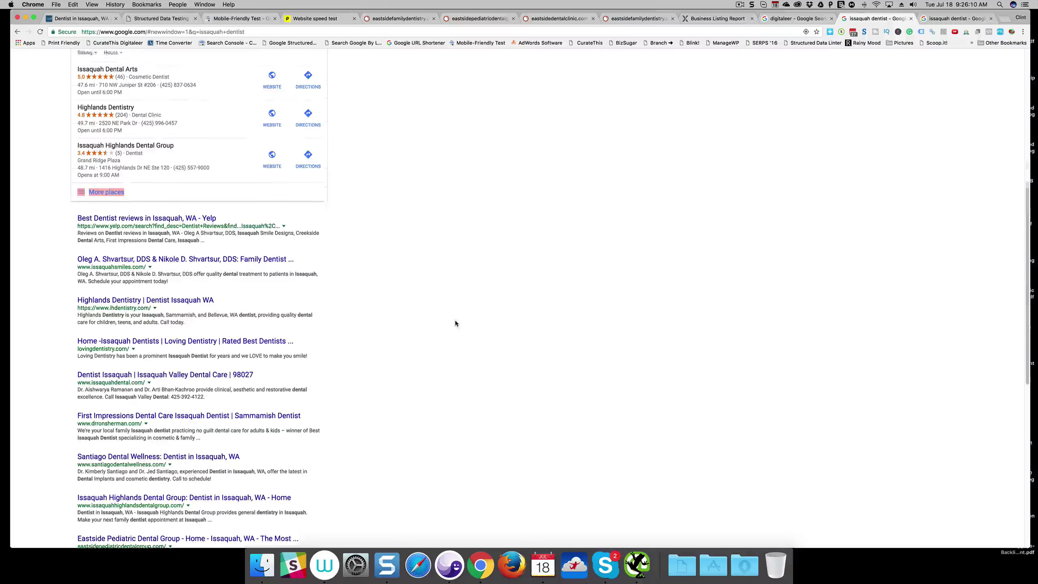
{"action": "scroll", "coordinate": [199, 345], "scroll_direction": "up", "scroll_amount": 8}
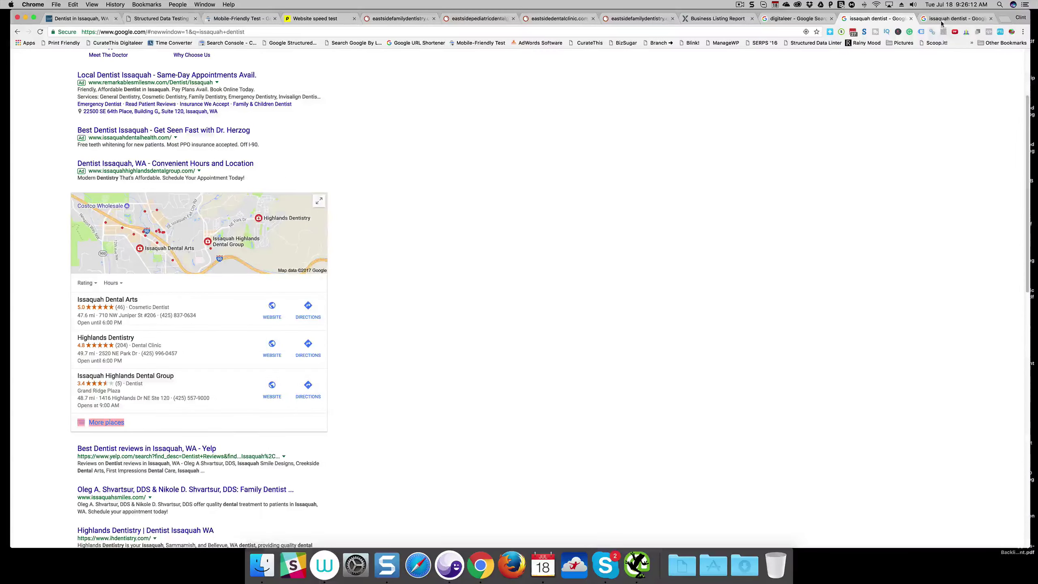
Review the full Google local listings for "issaquah dentist" and find Eastside Family Dentistry's position among the competing practices
{"action": "left_click", "coordinate": [941, 21]}
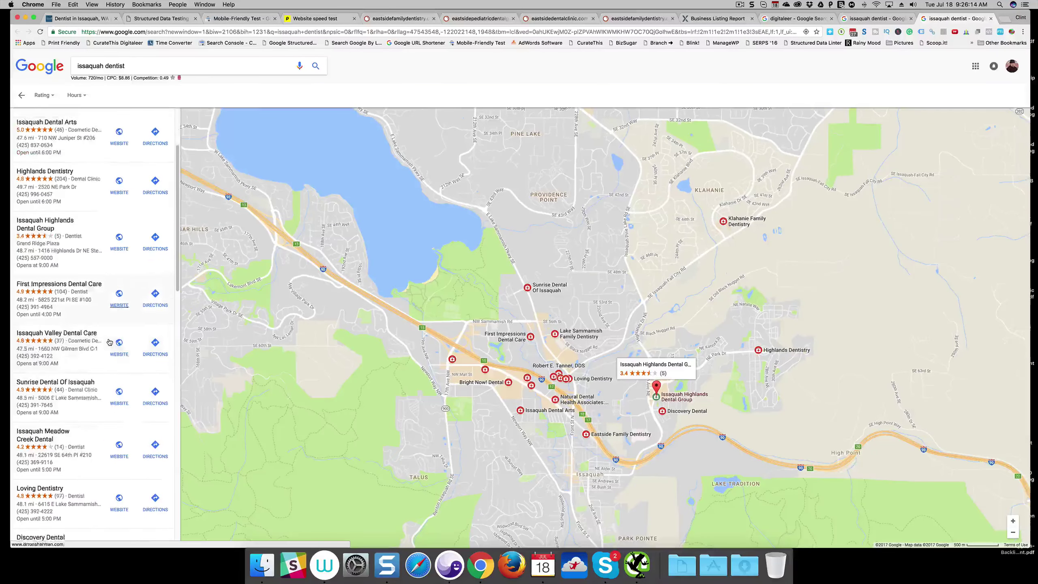
{"action": "scroll", "coordinate": [109, 342], "scroll_direction": "down", "scroll_amount": 20}
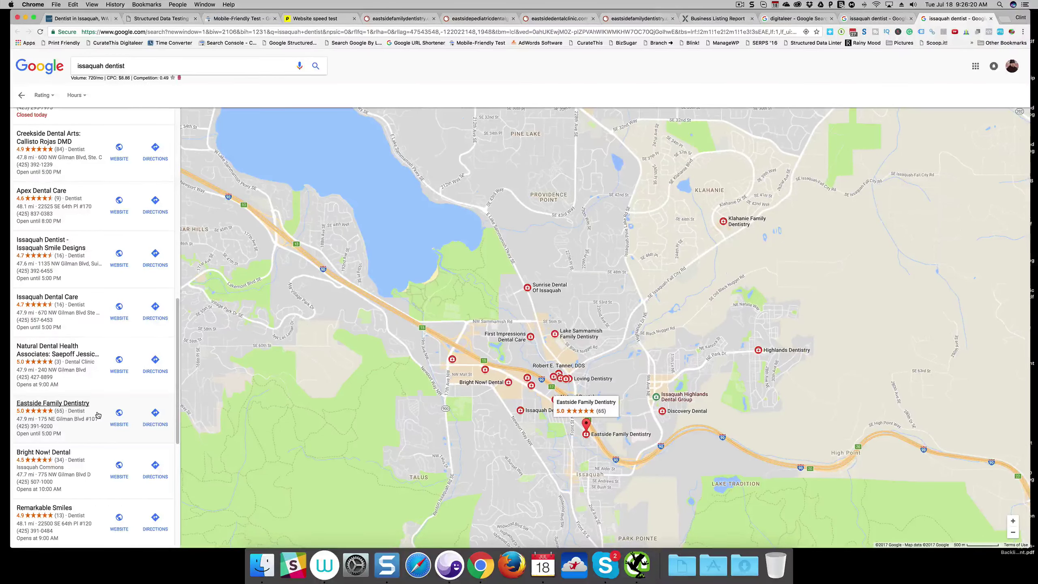
{"action": "scroll", "coordinate": [98, 415], "scroll_direction": "up", "scroll_amount": 3}
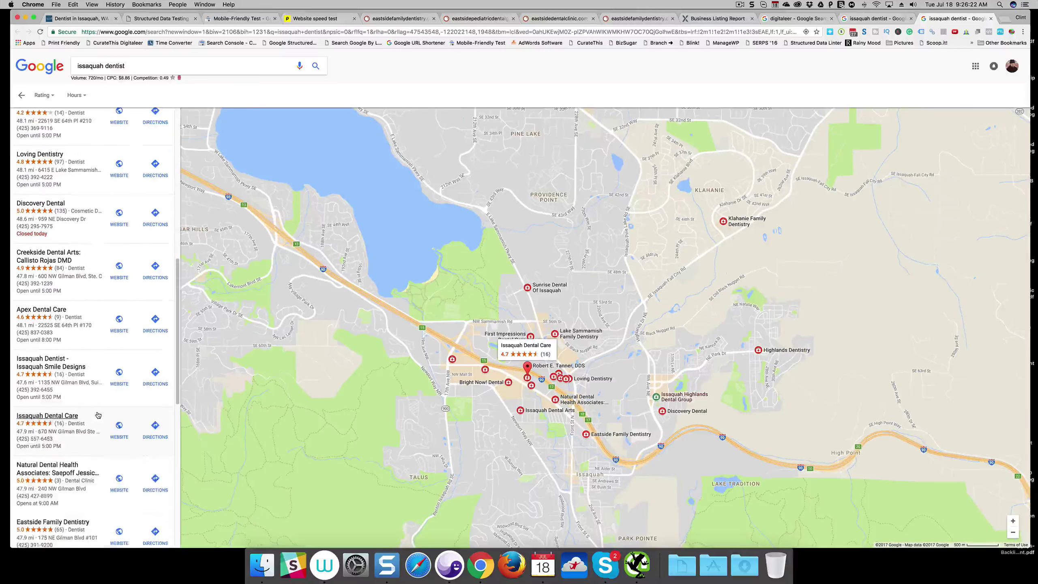
{"action": "scroll", "coordinate": [98, 416], "scroll_direction": "up", "scroll_amount": 3}
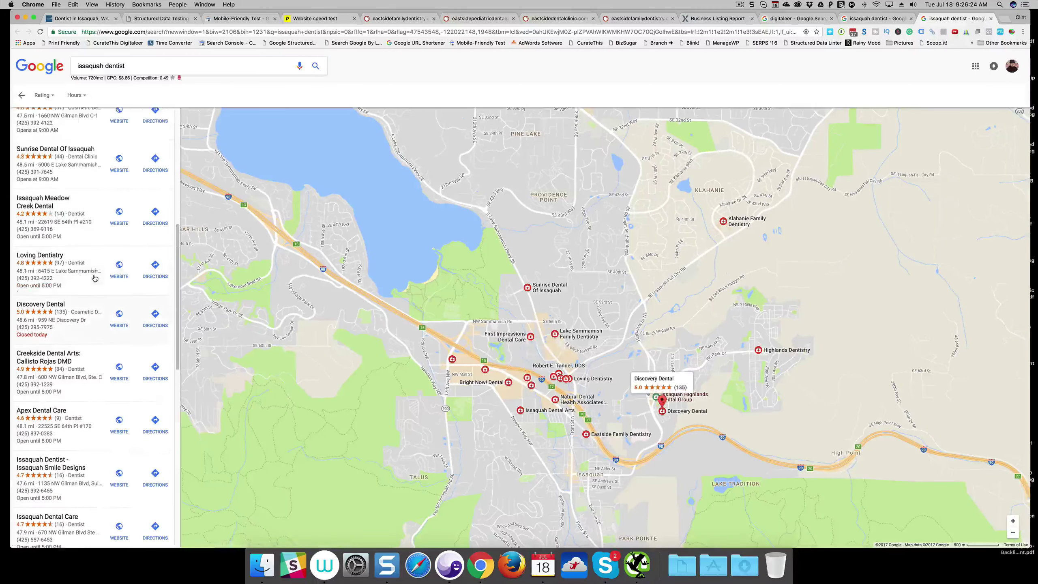
{"action": "scroll", "coordinate": [95, 279], "scroll_direction": "up", "scroll_amount": 4}
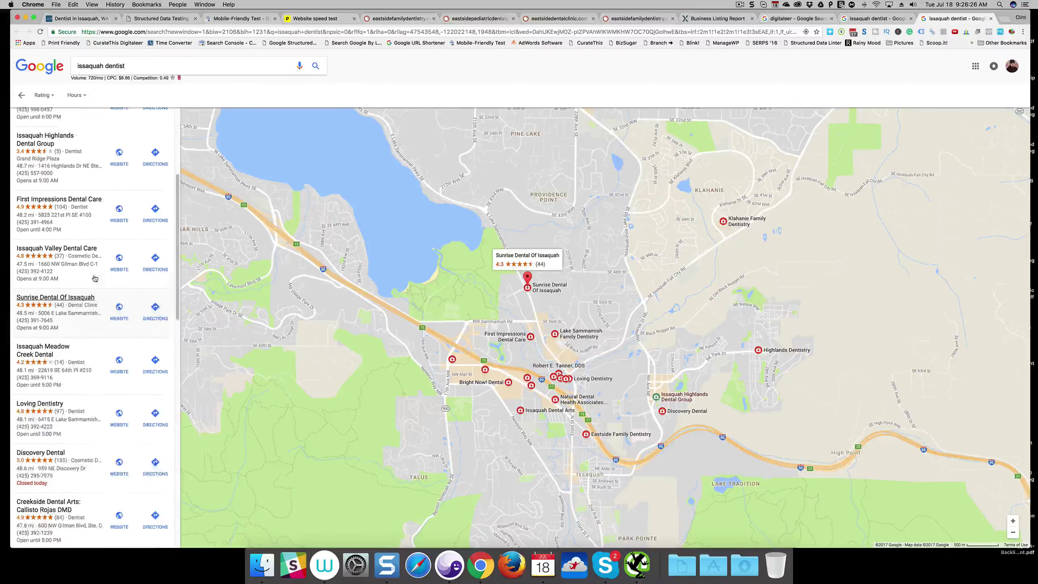
{"action": "scroll", "coordinate": [95, 279], "scroll_direction": "up", "scroll_amount": 5}
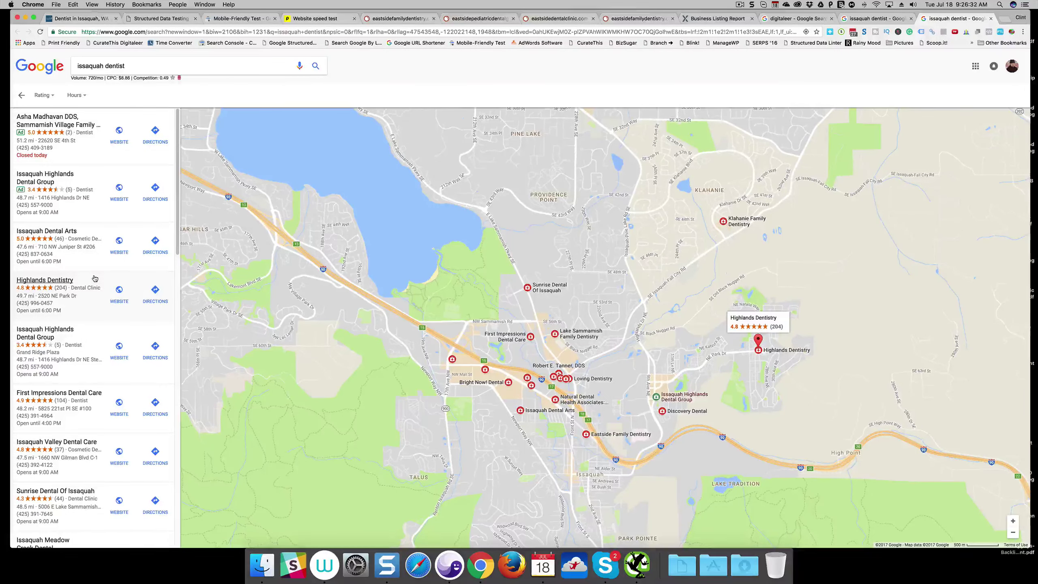
{"action": "scroll", "coordinate": [94, 278], "scroll_direction": "down", "scroll_amount": 10}
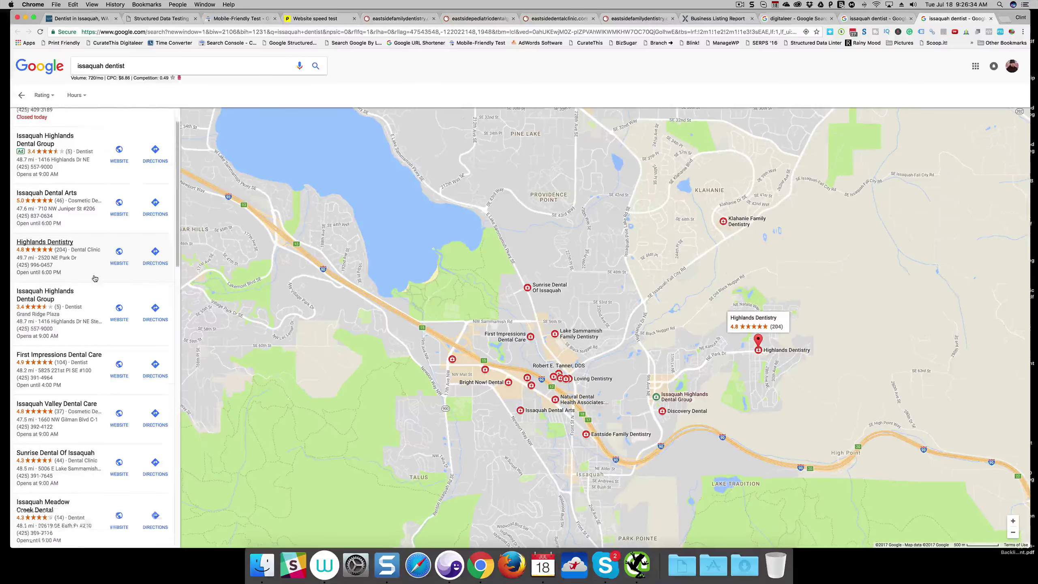
{"action": "scroll", "coordinate": [94, 279], "scroll_direction": "down", "scroll_amount": 5}
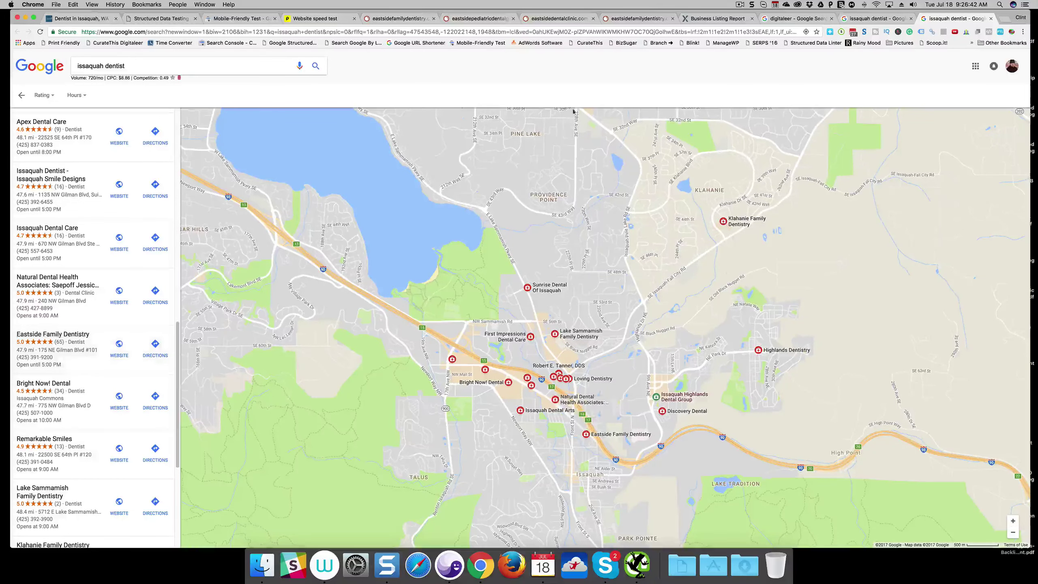
Start a location-based Google search from the results page, using "issaquah dentist" as the query
{"action": "left_click", "coordinate": [845, 19]}
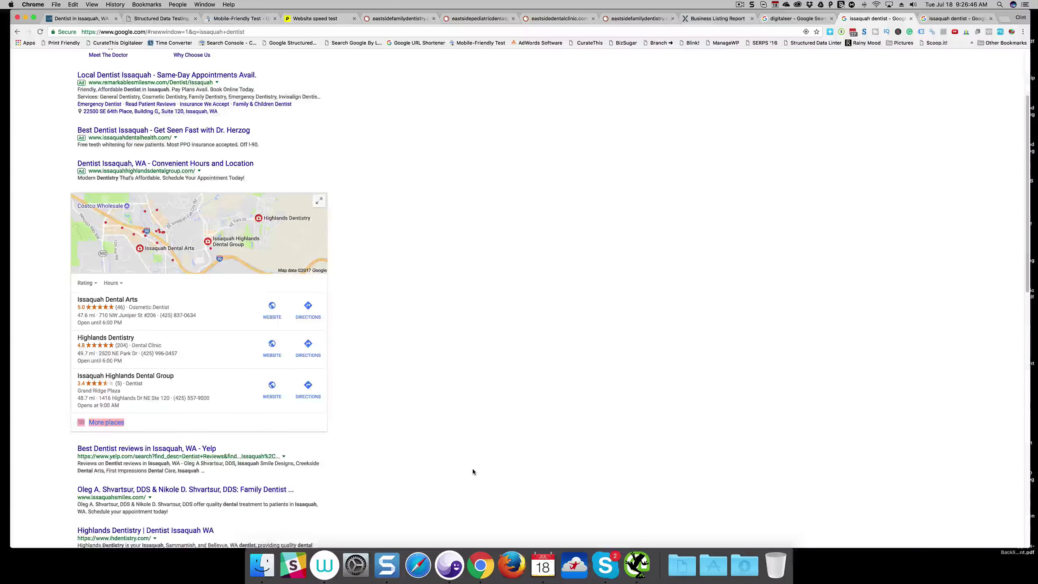
{"action": "scroll", "coordinate": [449, 462], "scroll_direction": "up", "scroll_amount": 5}
{"action": "left_click", "coordinate": [170, 66]}
{"action": "left_click_drag", "start_coordinate": [169, 66], "coordinate": [76, 65]}
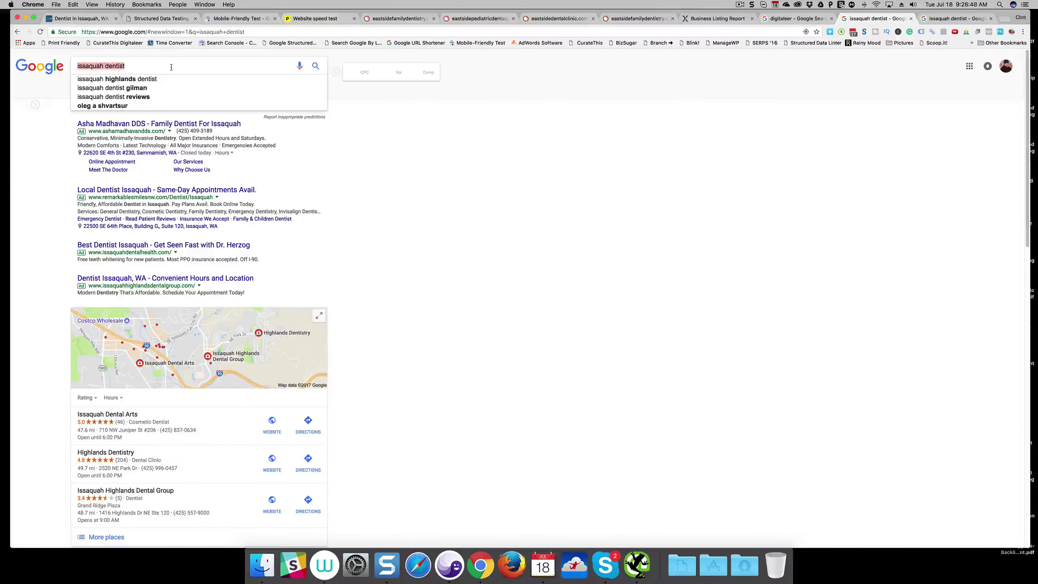
{"action": "right_click", "coordinate": [171, 66]}
{"action": "left_click", "coordinate": [196, 111]}
{"action": "left_click", "coordinate": [356, 42]}
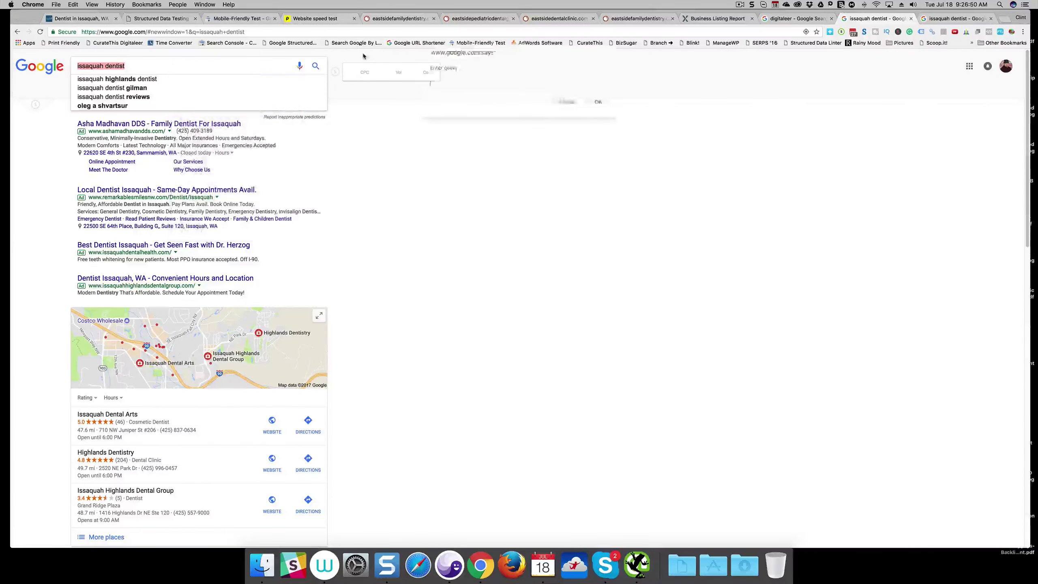
{"action": "right_click", "coordinate": [460, 90]}
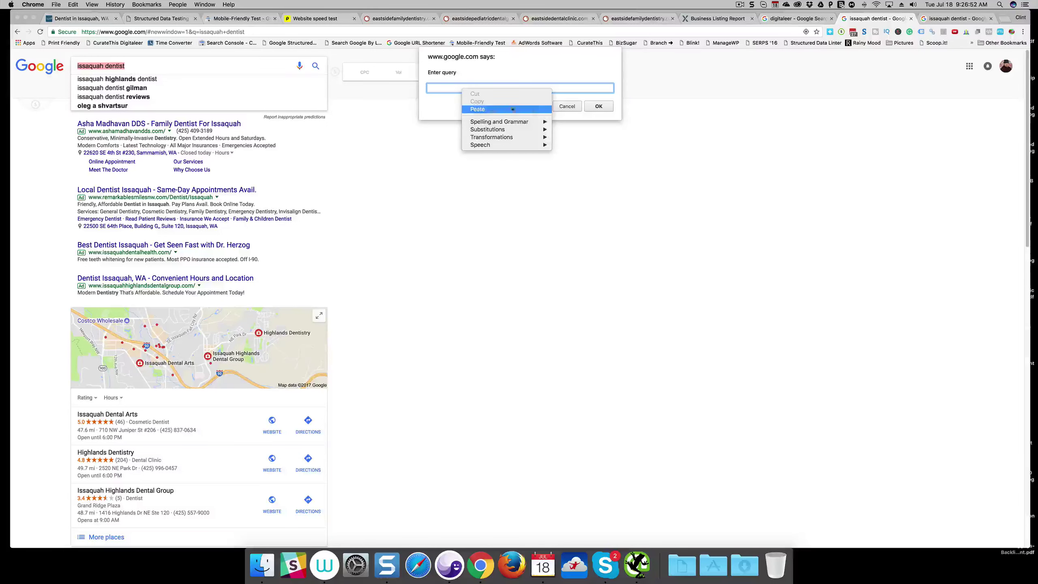
{"action": "left_click", "coordinate": [477, 108]}
{"action": "left_click", "coordinate": [598, 106]}
Set the search location to "issaquah, wa", run the search and open the full list of local places
{"action": "right_click", "coordinate": [476, 85]}
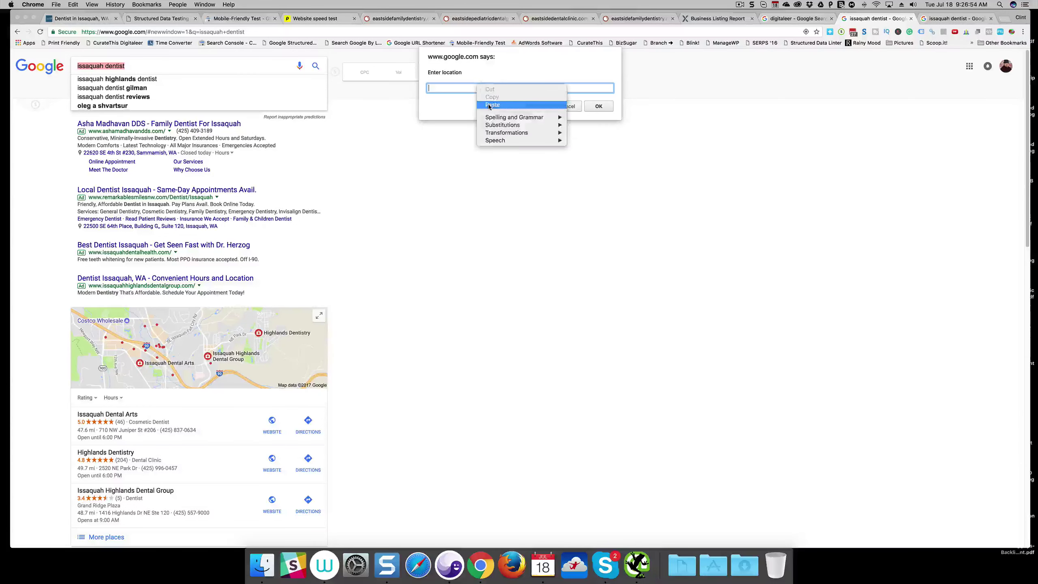
{"action": "left_click", "coordinate": [483, 105]}
{"action": "key", "text": "BackSpace"}
{"action": "key", "text": "BackSpace"}
{"action": "key", "text": "BackSpace"}
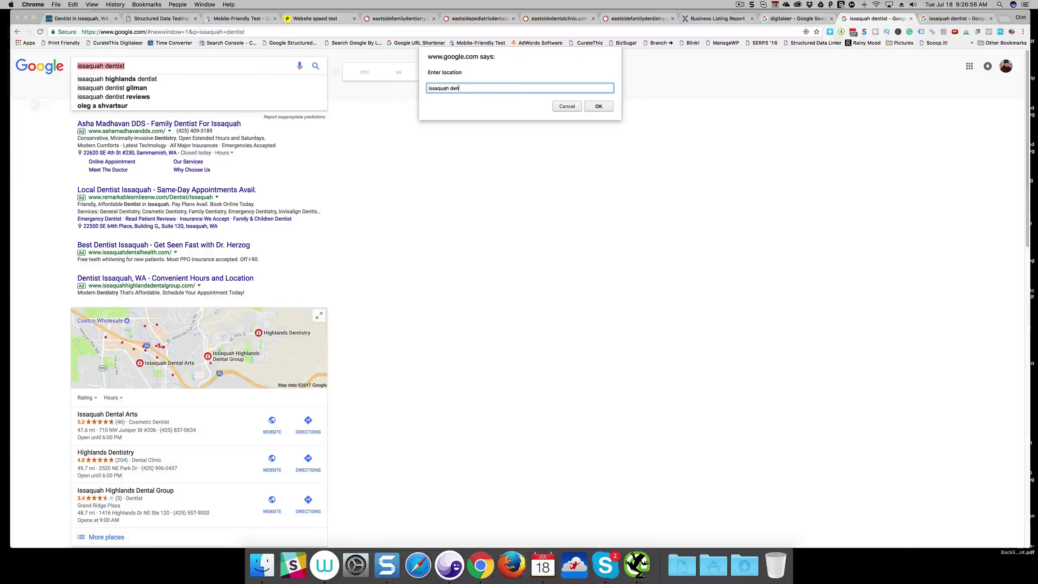
{"action": "key", "text": "BackSpace"}
{"action": "type", "text": ", wa"}
{"action": "key", "text": "Return"}
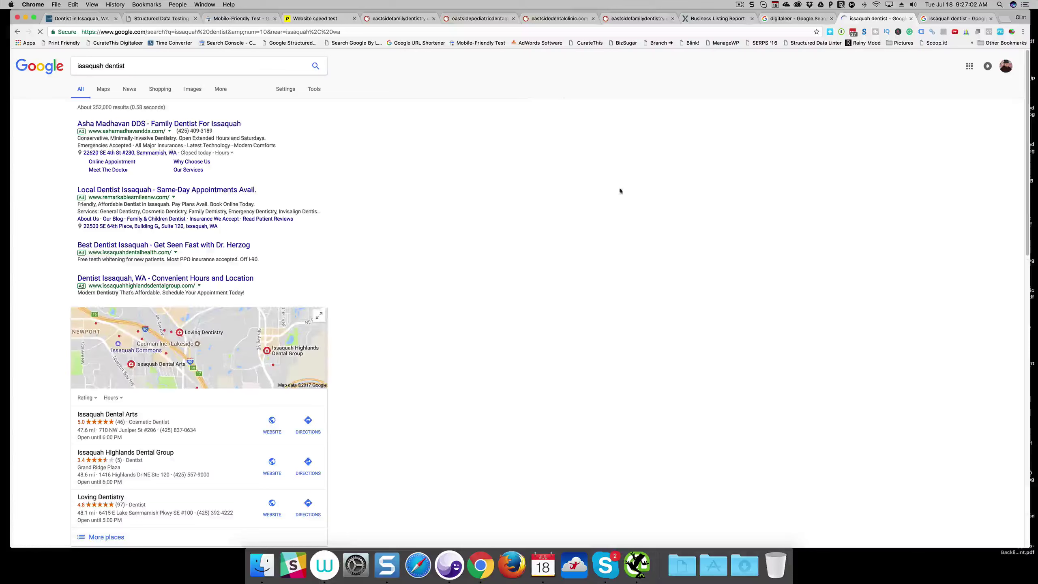
{"action": "scroll", "coordinate": [609, 390], "scroll_direction": "down", "scroll_amount": 3}
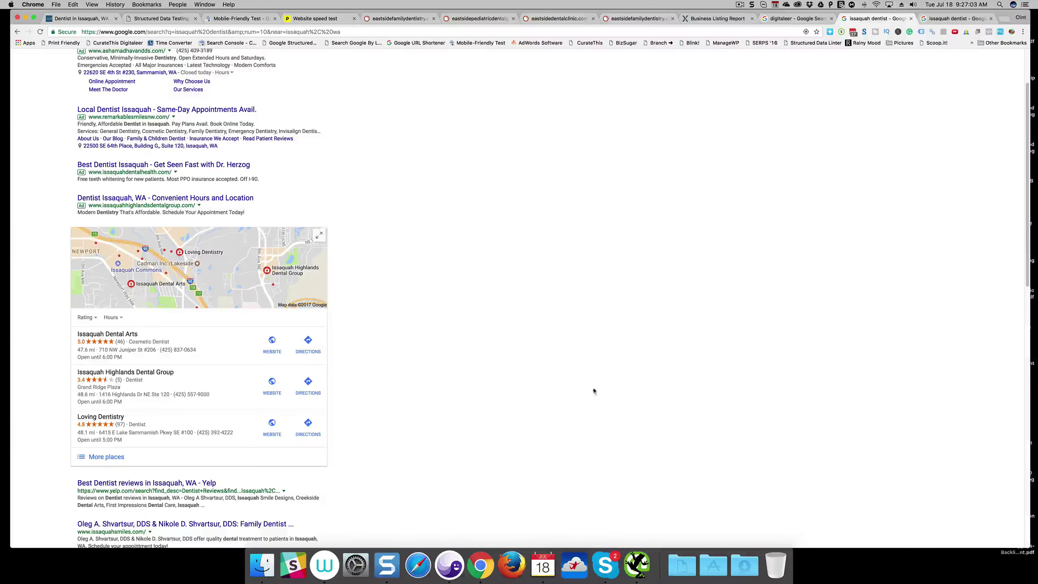
{"action": "left_click", "coordinate": [104, 458]}
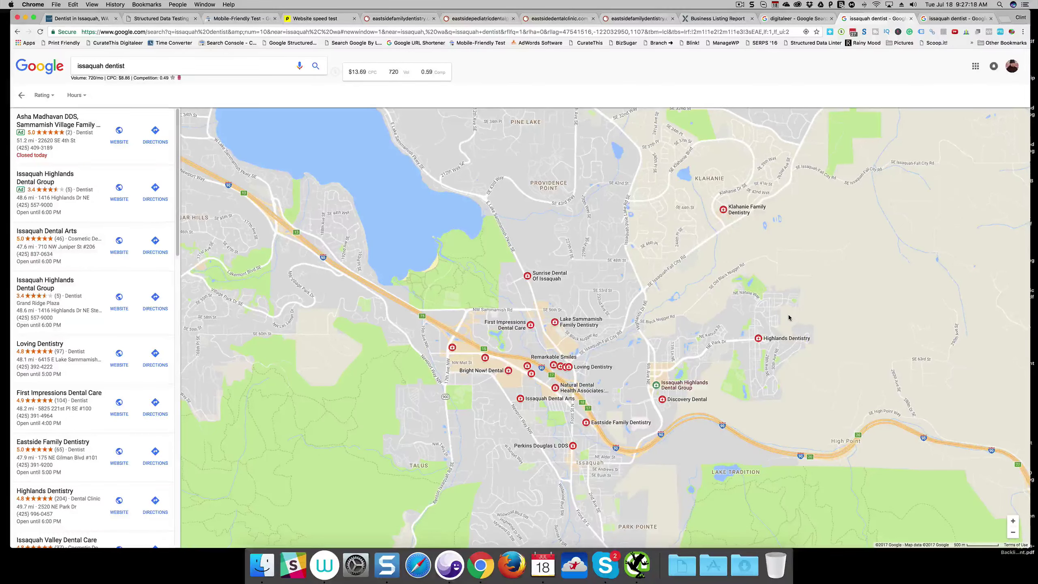
Browse the banner slides on the Eastside Family Dentistry homepage and compare them with the Mobile-Friendly Test preview
{"action": "left_click", "coordinate": [98, 21]}
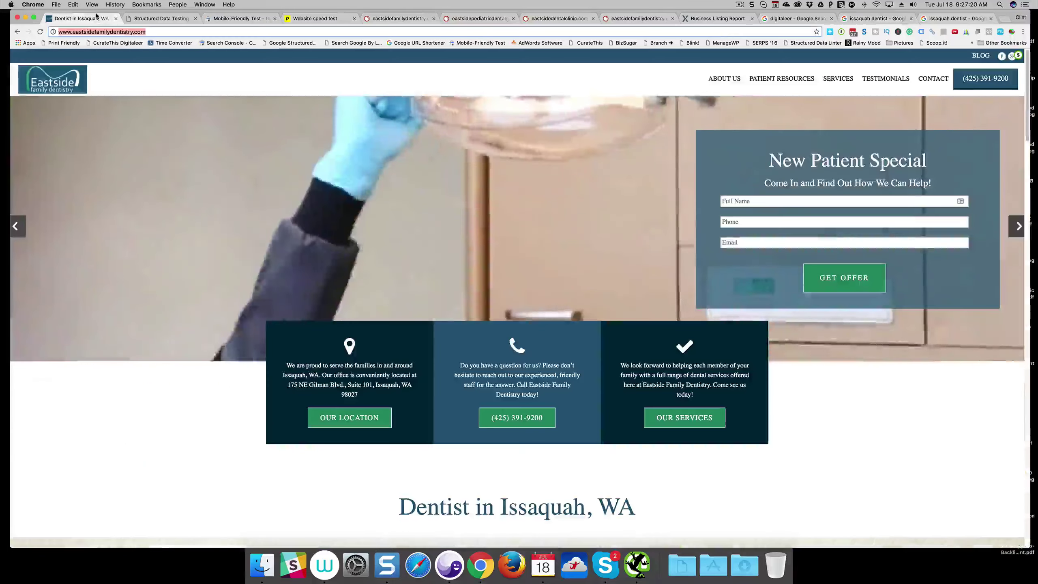
{"action": "left_click", "coordinate": [1018, 226]}
{"action": "left_click", "coordinate": [1020, 225]}
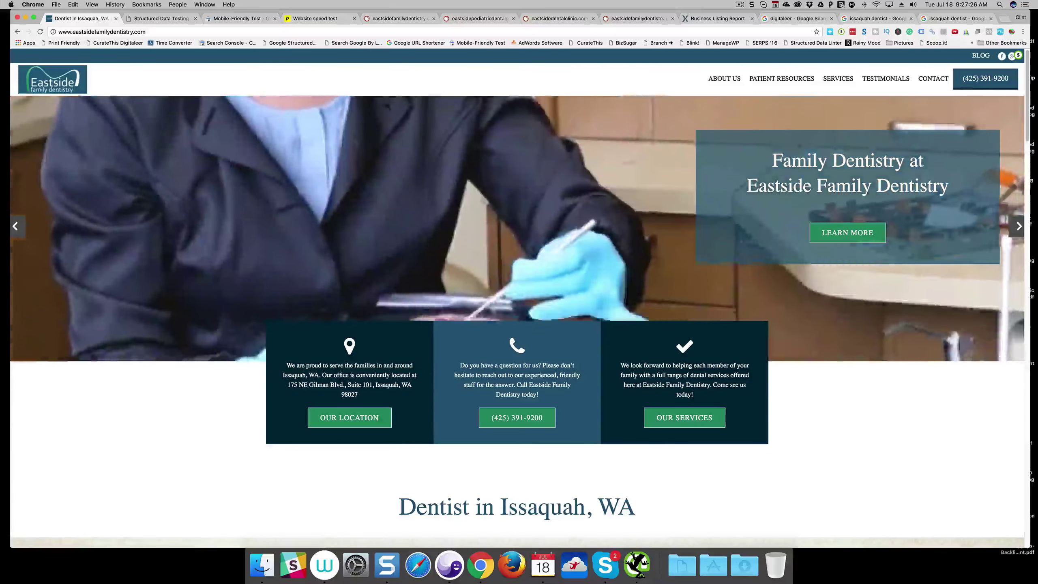
{"action": "left_click", "coordinate": [241, 18]}
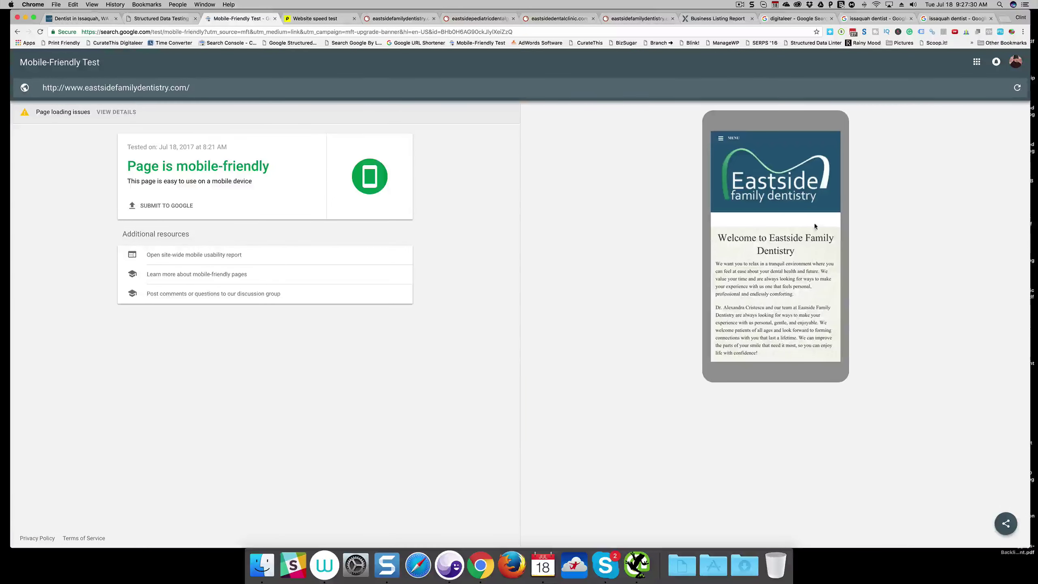
Review the Eastside Family Dentistry homepage down to the footer, covering services, practice information, testimonials and contact details
{"action": "left_click", "coordinate": [81, 19]}
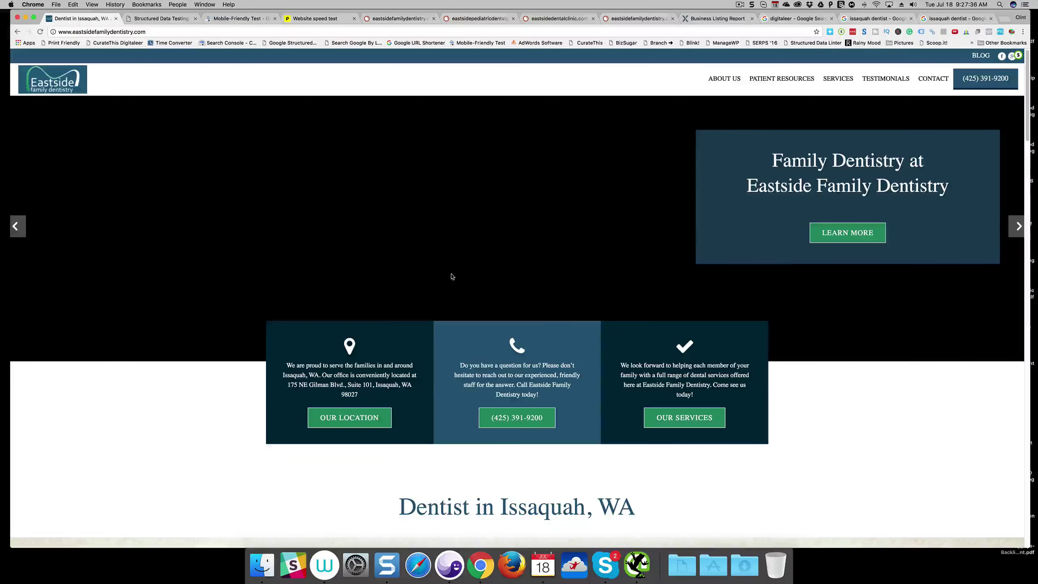
{"action": "scroll", "coordinate": [874, 433], "scroll_direction": "down", "scroll_amount": 5}
{"action": "scroll", "coordinate": [875, 433], "scroll_direction": "down", "scroll_amount": 10}
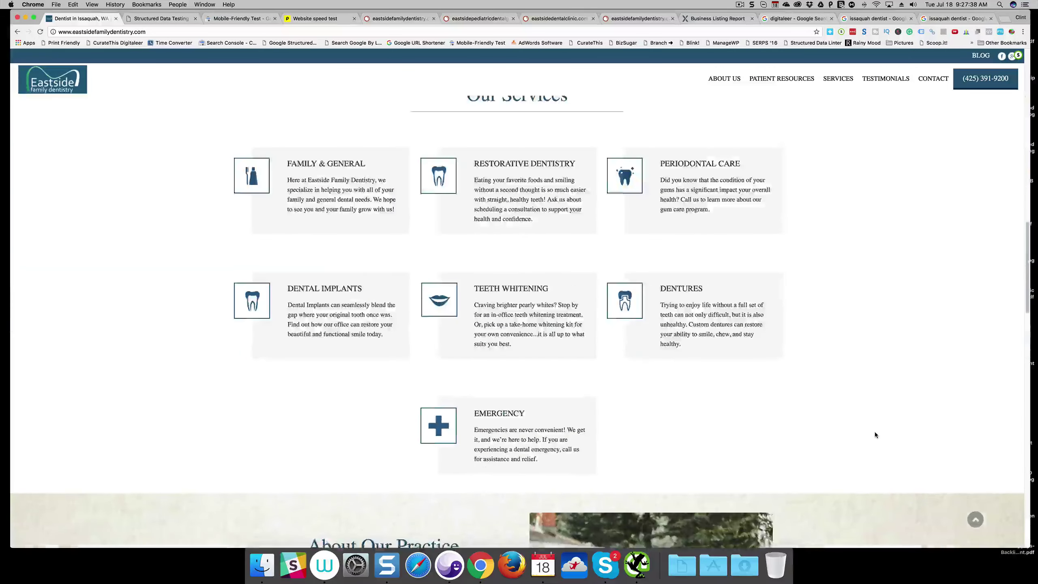
{"action": "scroll", "coordinate": [874, 435], "scroll_direction": "up", "scroll_amount": 5}
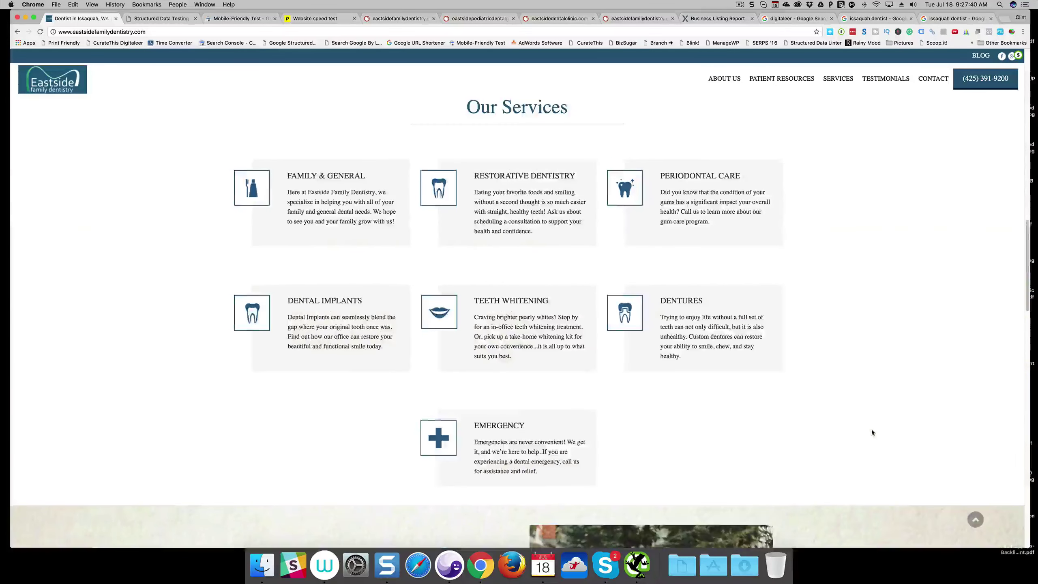
{"action": "scroll", "coordinate": [872, 432], "scroll_direction": "down", "scroll_amount": 5}
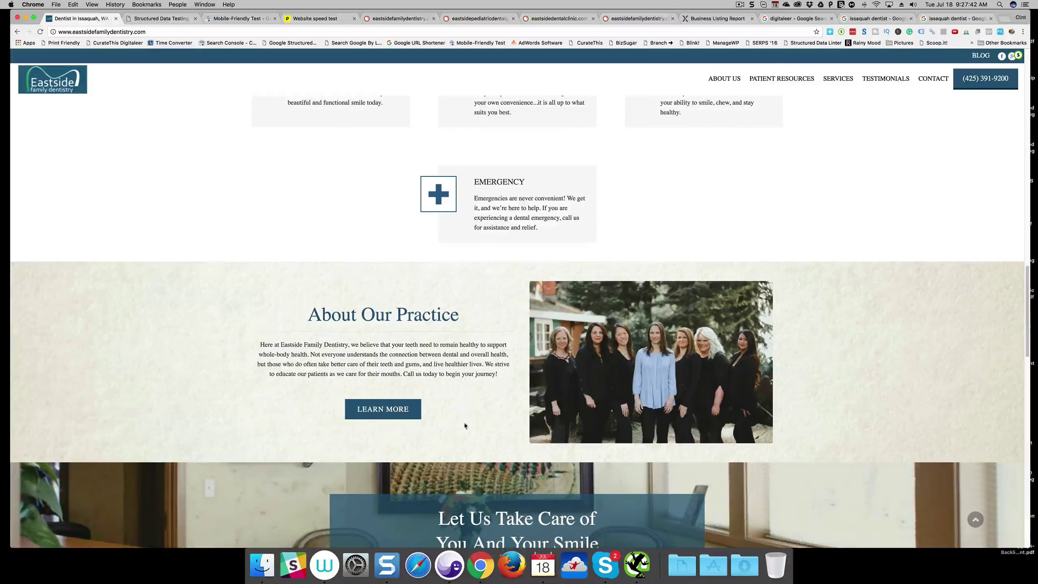
{"action": "scroll", "coordinate": [817, 429], "scroll_direction": "down", "scroll_amount": 6}
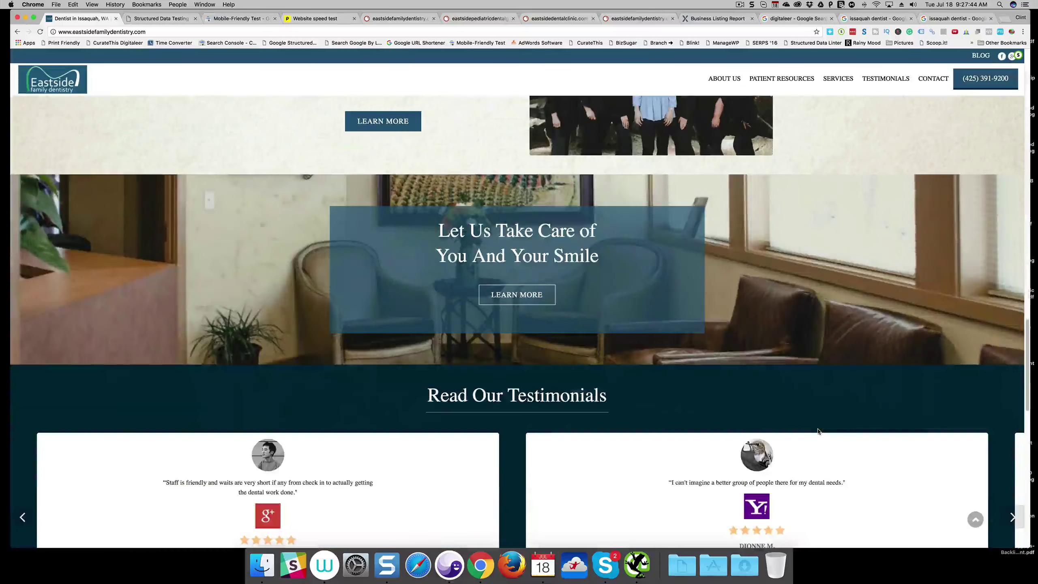
{"action": "scroll", "coordinate": [818, 430], "scroll_direction": "down", "scroll_amount": 3}
{"action": "scroll", "coordinate": [819, 430], "scroll_direction": "down", "scroll_amount": 6}
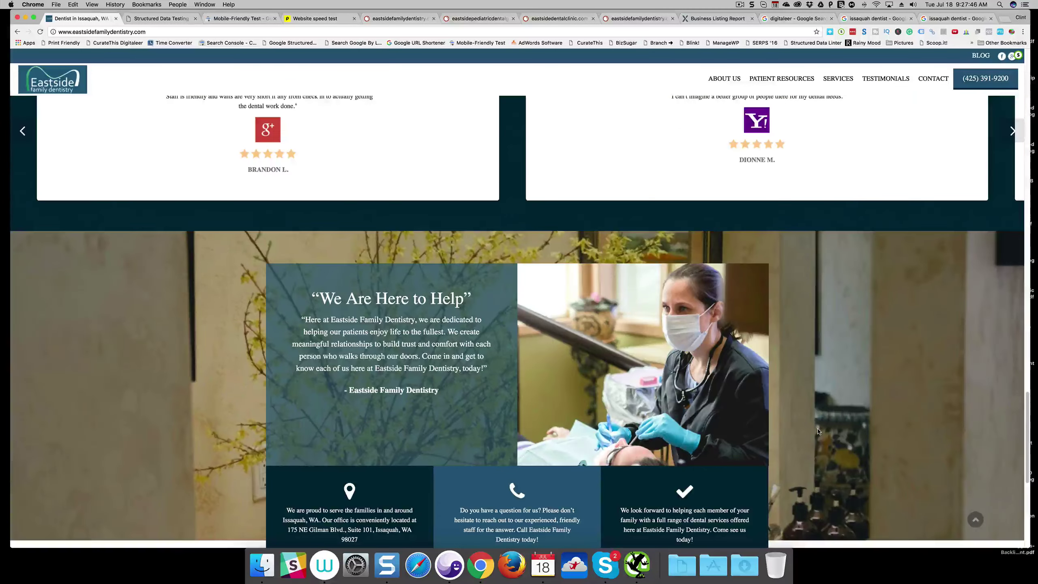
{"action": "scroll", "coordinate": [819, 431], "scroll_direction": "down", "scroll_amount": 3}
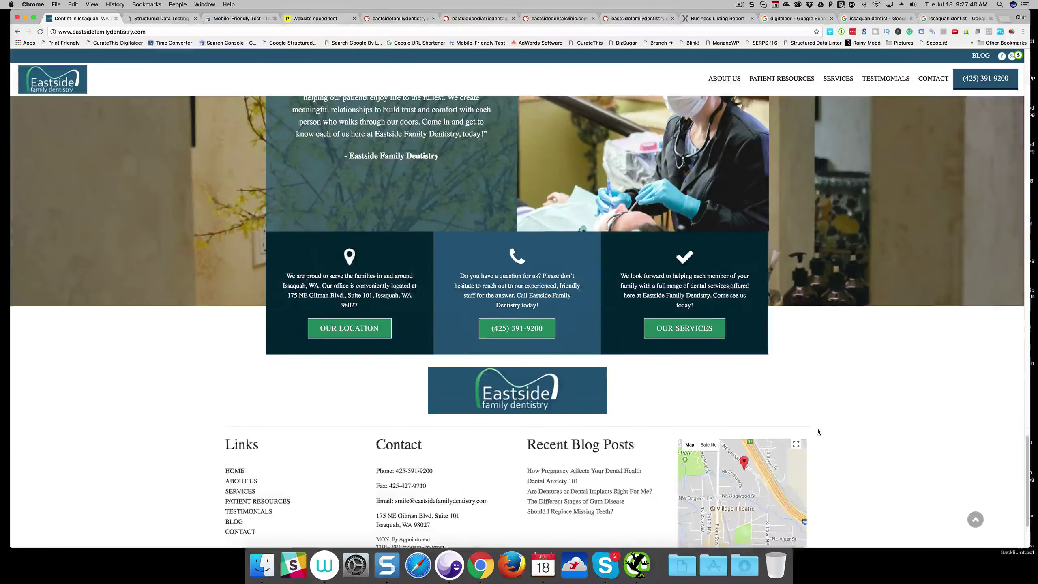
{"action": "scroll", "coordinate": [818, 428], "scroll_direction": "down", "scroll_amount": 2}
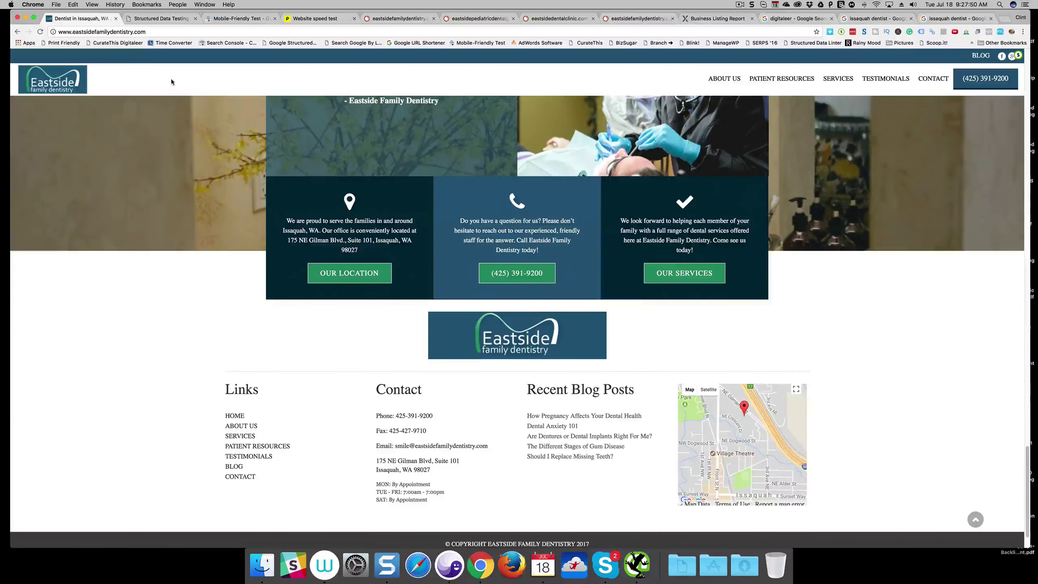
Revisit the Structured Data Testing Tool and Pingdom speed results, and switch to Screaming Frog's meta description crawl data
{"action": "left_click", "coordinate": [162, 20]}
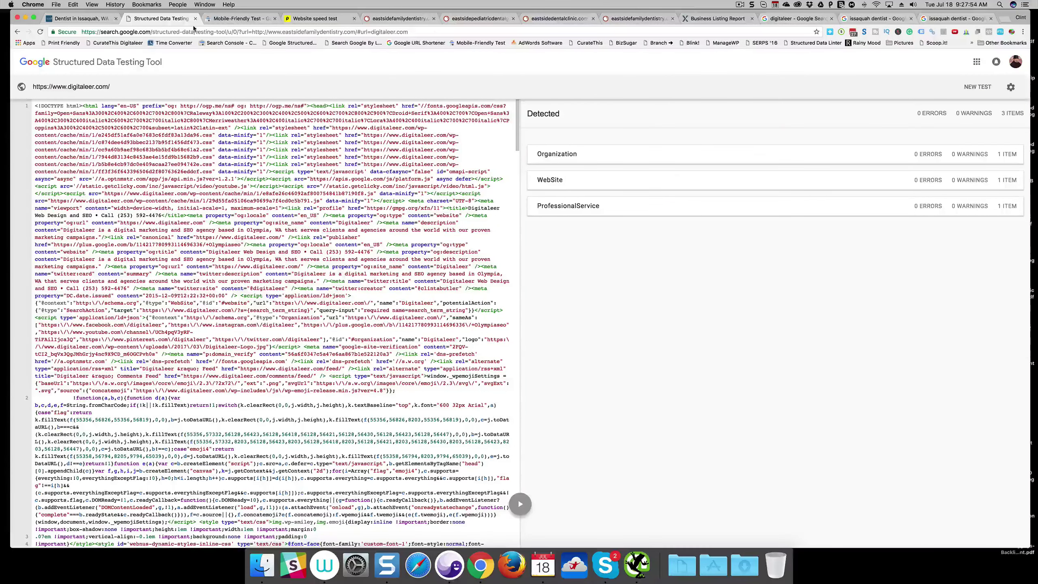
{"action": "left_click", "coordinate": [321, 20]}
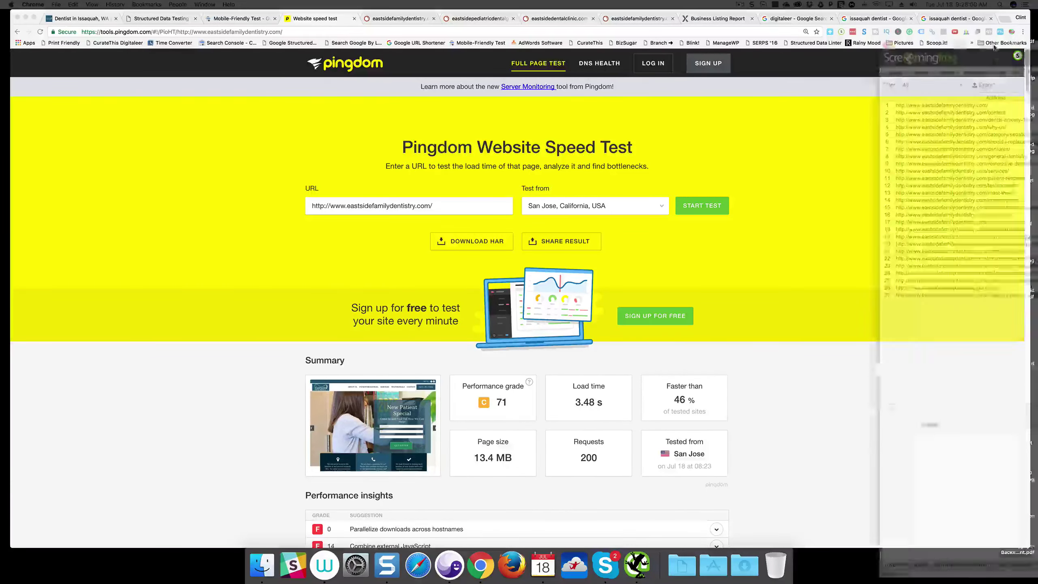
{"action": "left_click_drag", "start_coordinate": [1037, 44], "coordinate": [203, 18]}
{"action": "left_click", "coordinate": [204, 18]}
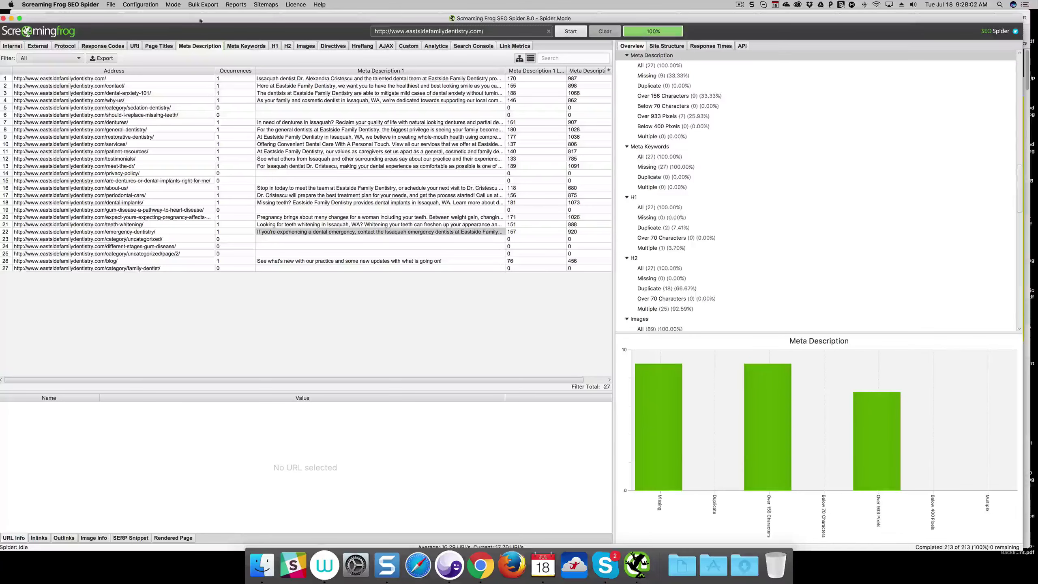